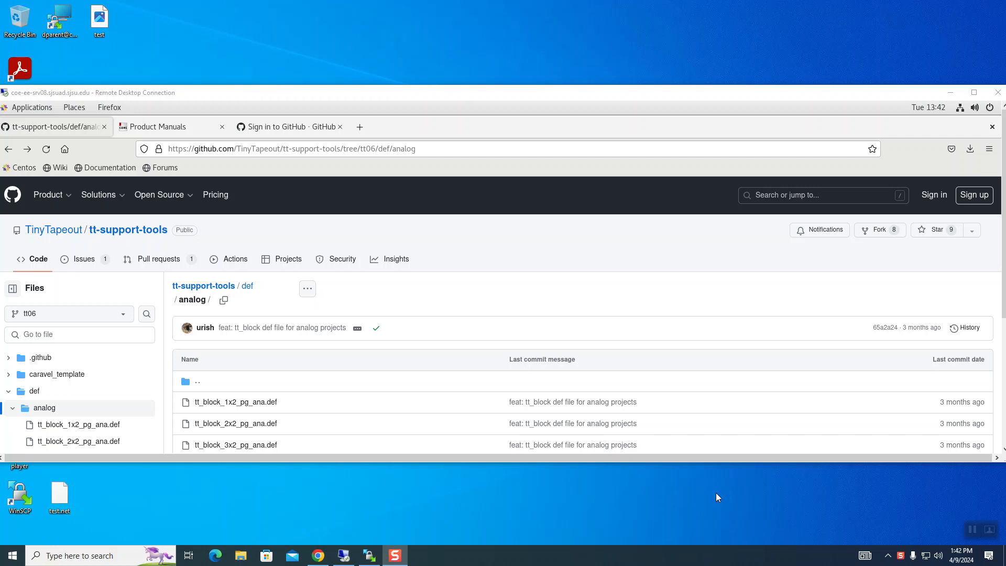
Maximize the remote desktop session, clear away the terminal and browser, and bring the Virtuoso log window to the front.
left_click(973, 94)
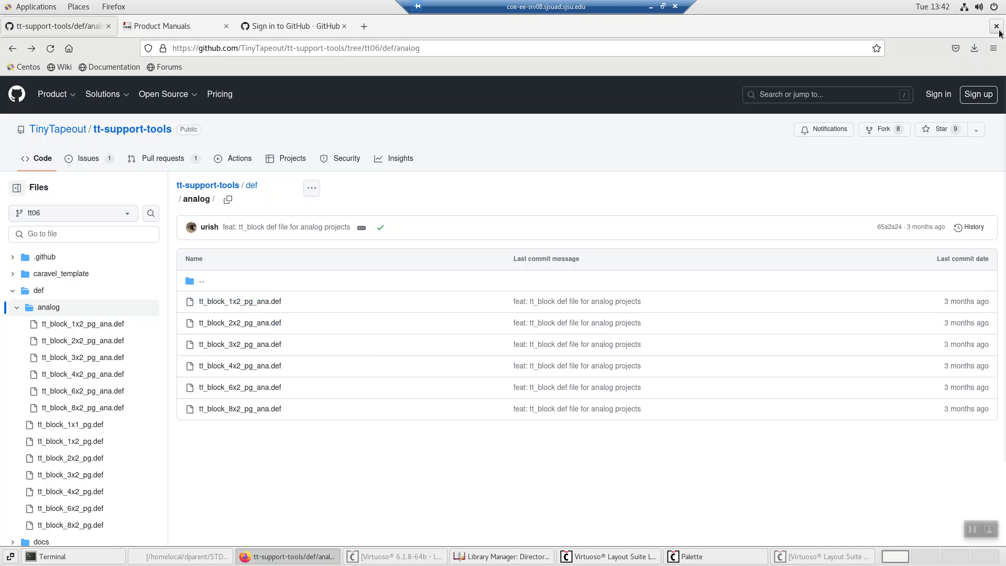
left_click_drag(968, 31, 902, 393)
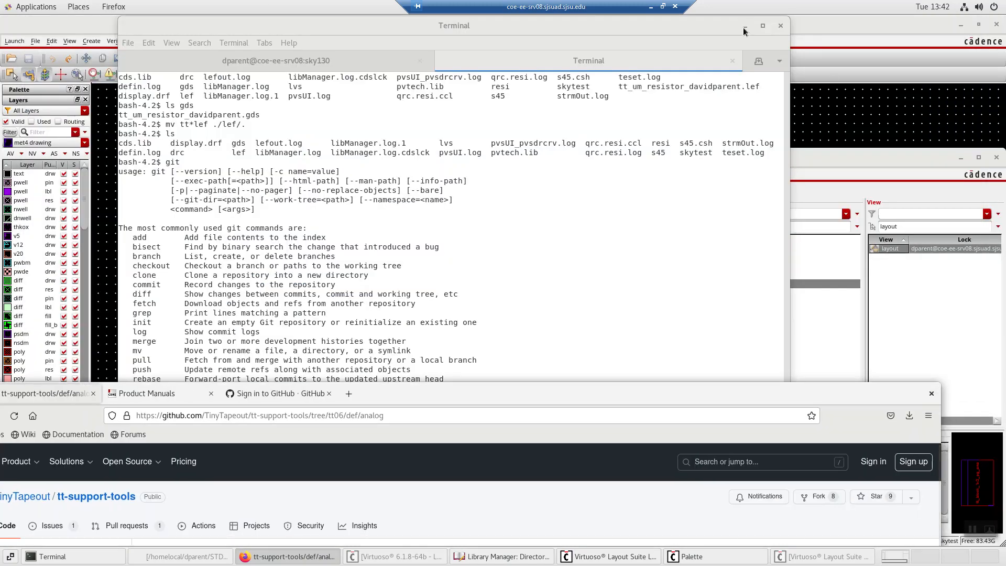
left_click(745, 26)
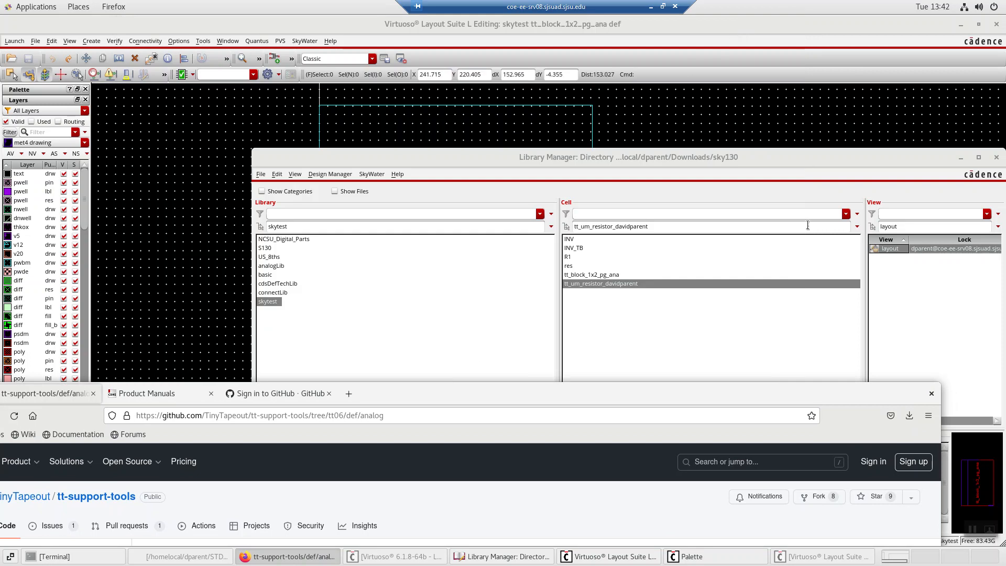
left_click(932, 395)
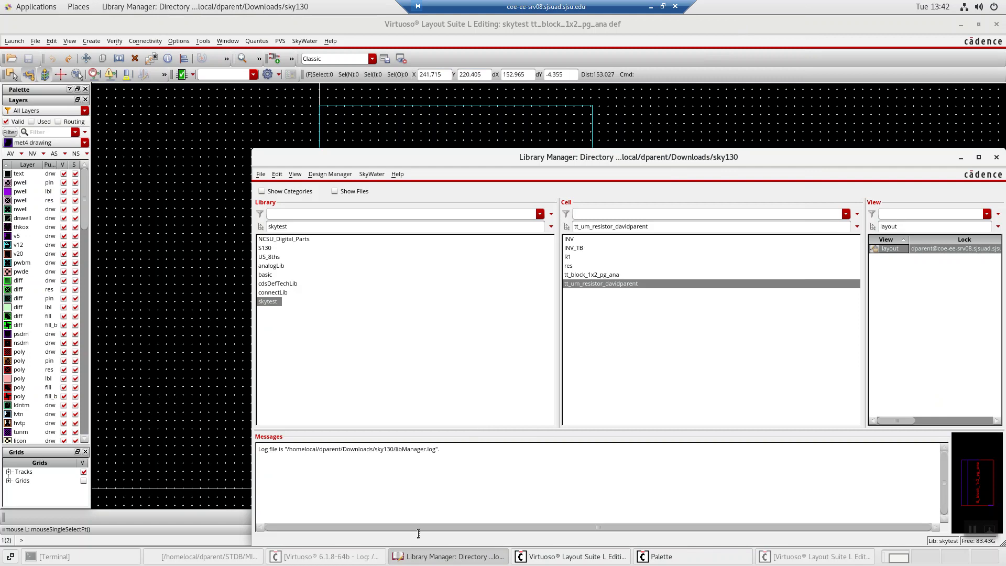
left_click(335, 558)
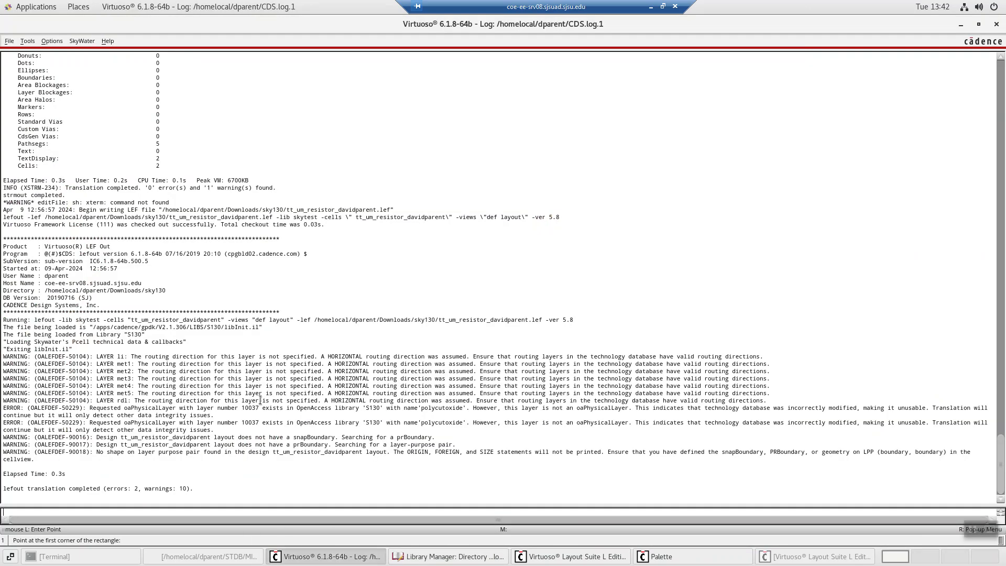
Open the DEF In form for importing a DEF file.
left_click(8, 42)
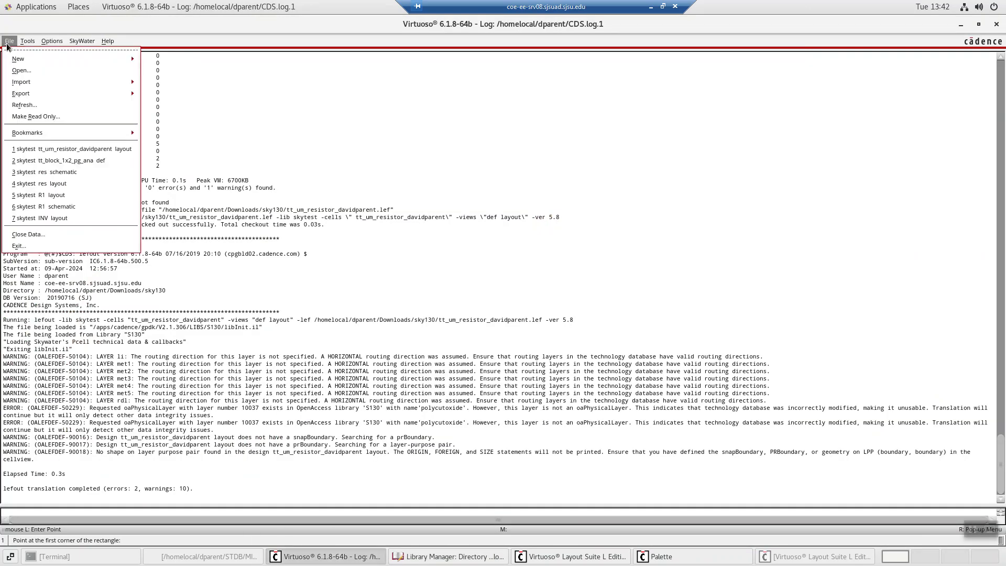
mouse_move(79, 94)
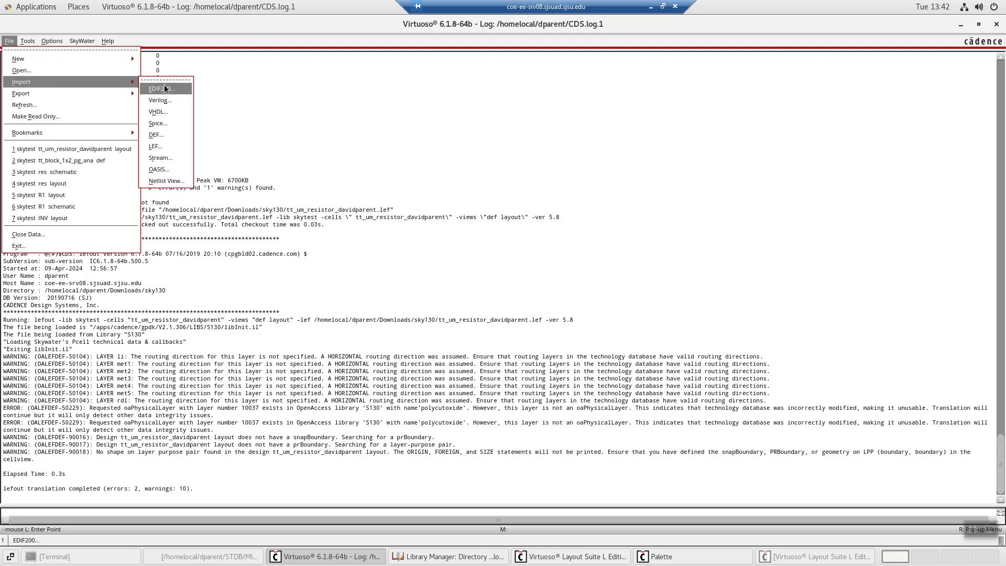
left_click(168, 135)
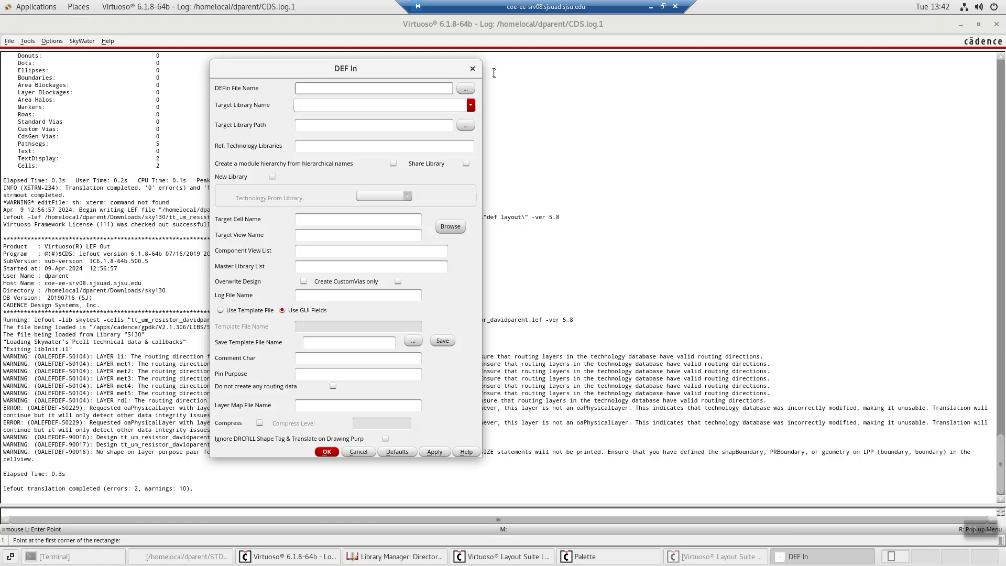
Choose tt_block_1x2_pg_ana.def from the Downloads folder as the input file and skytest as the target library.
left_click(466, 89)
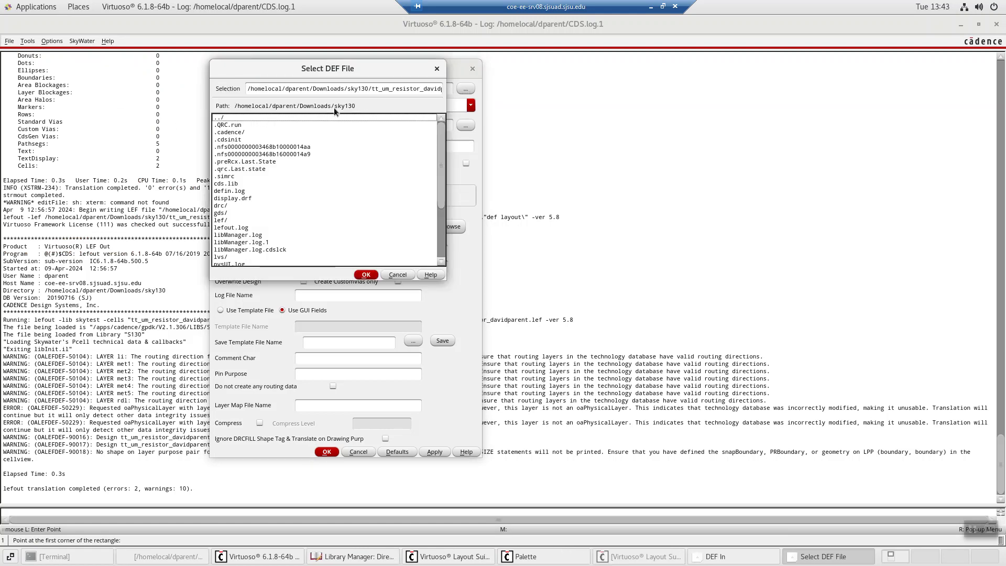
double_click(220, 119)
double_click(221, 119)
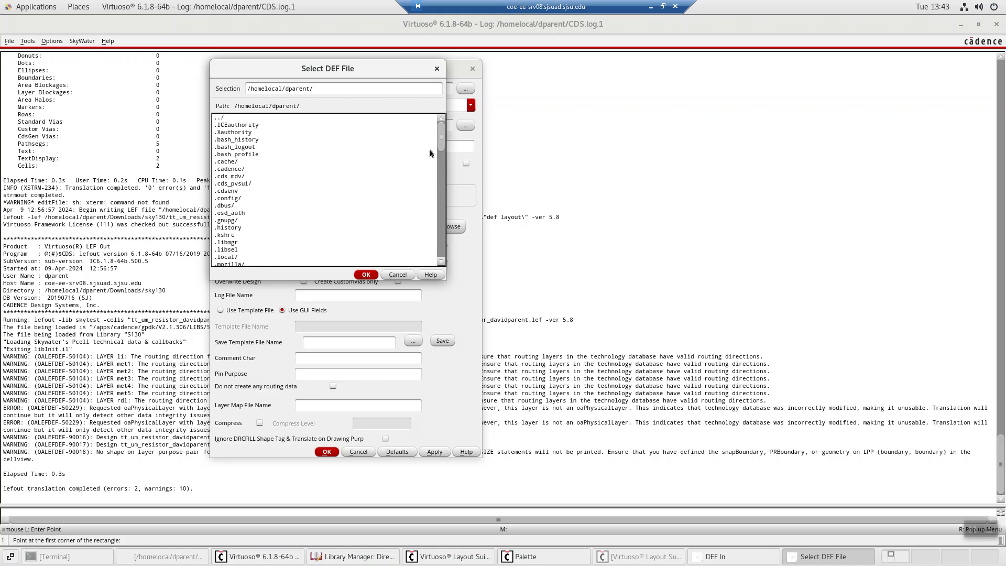
left_click_drag(441, 142, 451, 264)
scroll(266, 213, "up", 5)
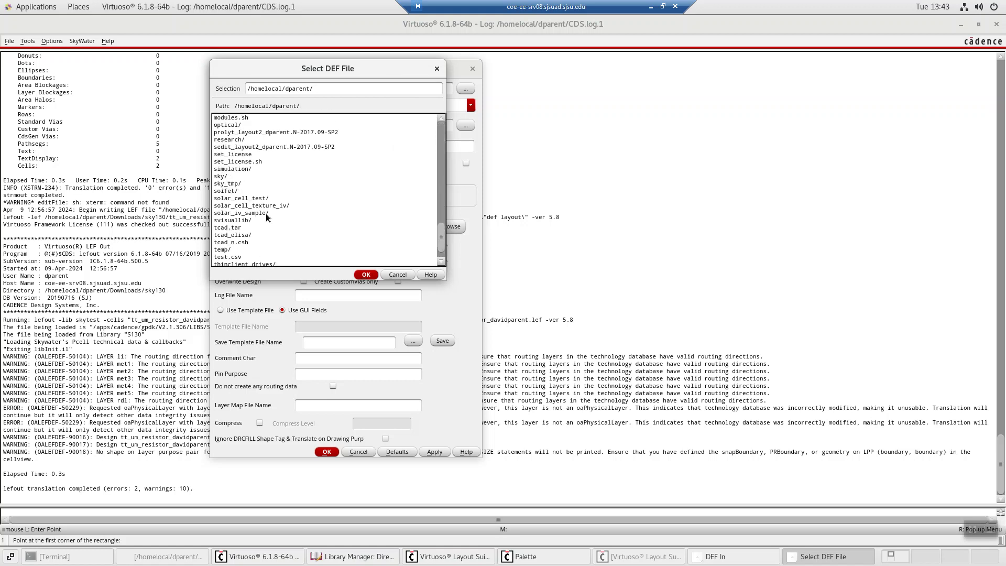
scroll(266, 213, "up", 2)
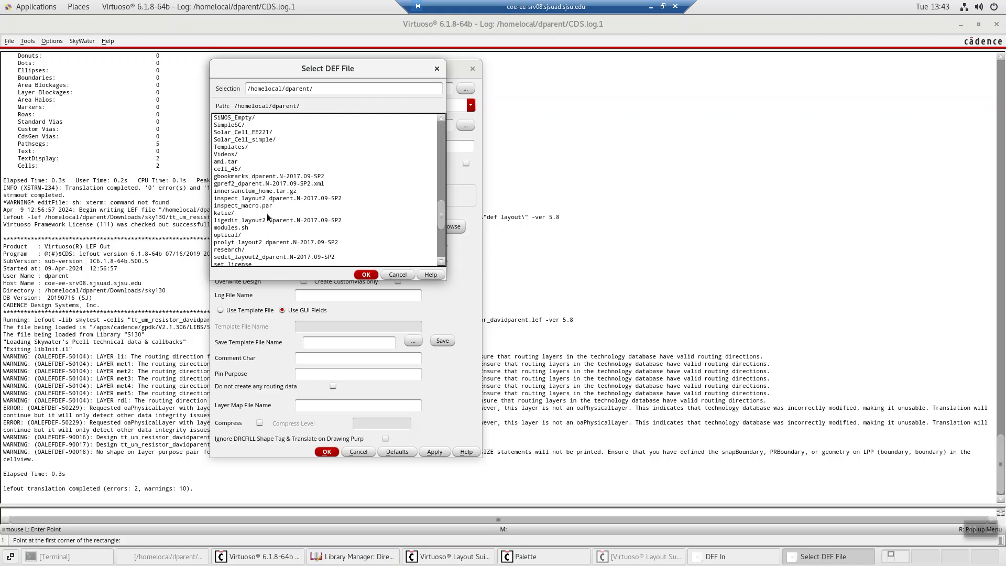
scroll(246, 143, "up", 15)
scroll(256, 144, "down", 6)
scroll(259, 188, "down", 1)
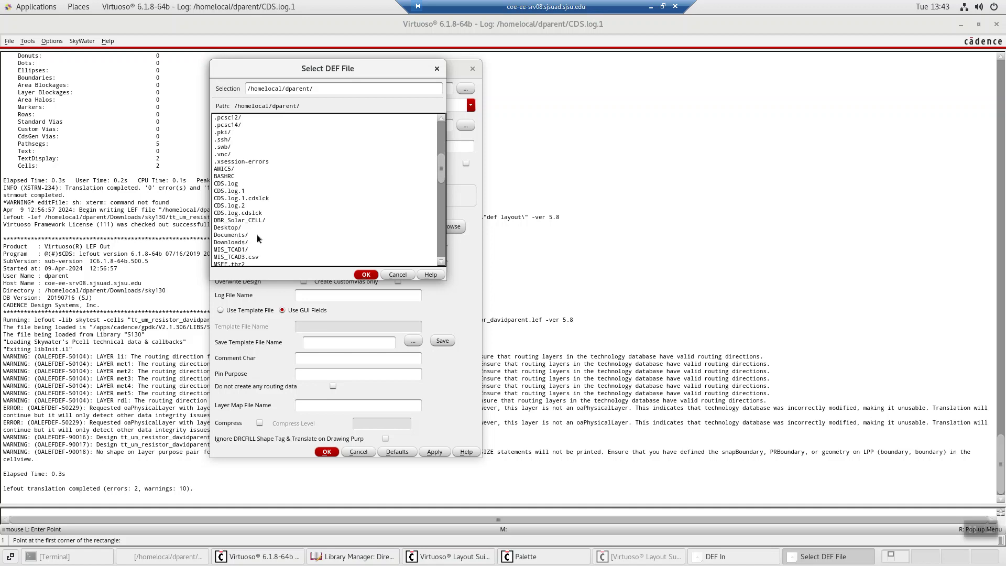
double_click(227, 244)
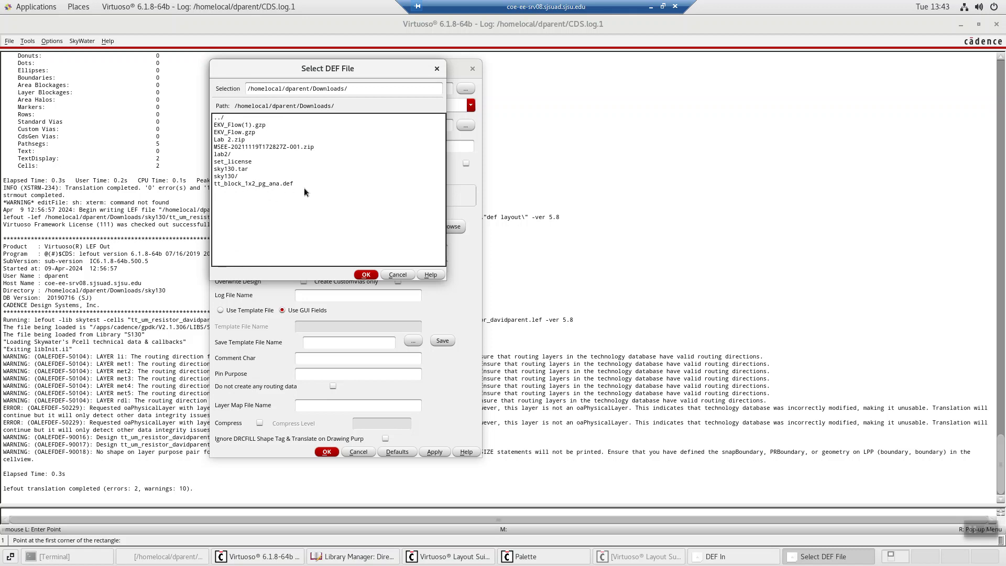
left_click(281, 184)
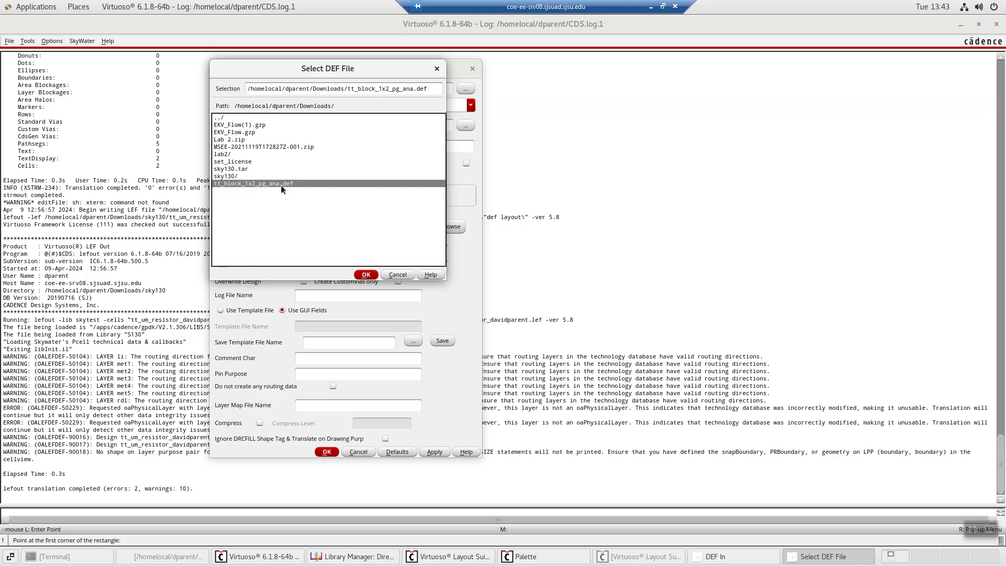
left_click(366, 275)
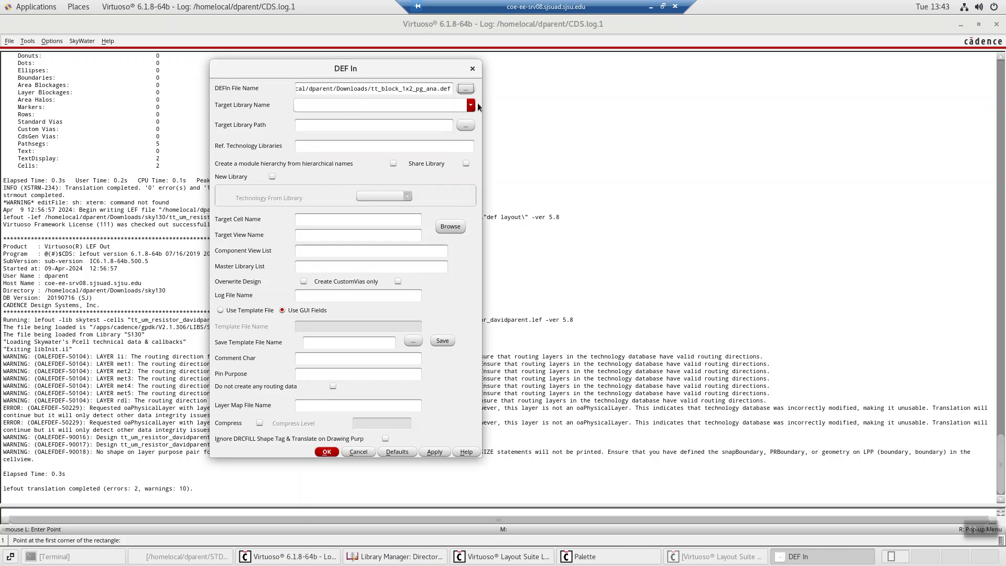
left_click(471, 105)
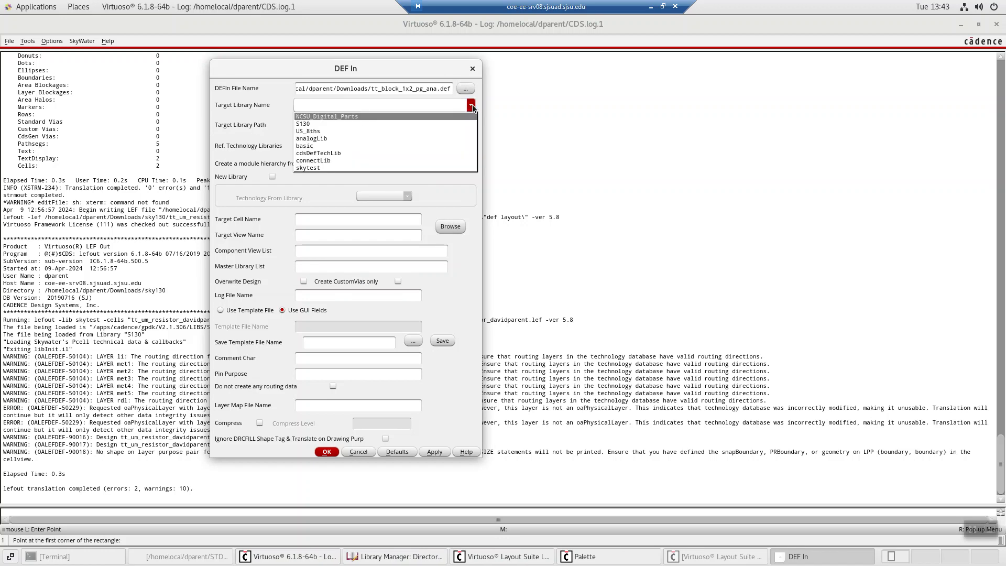
left_click(323, 169)
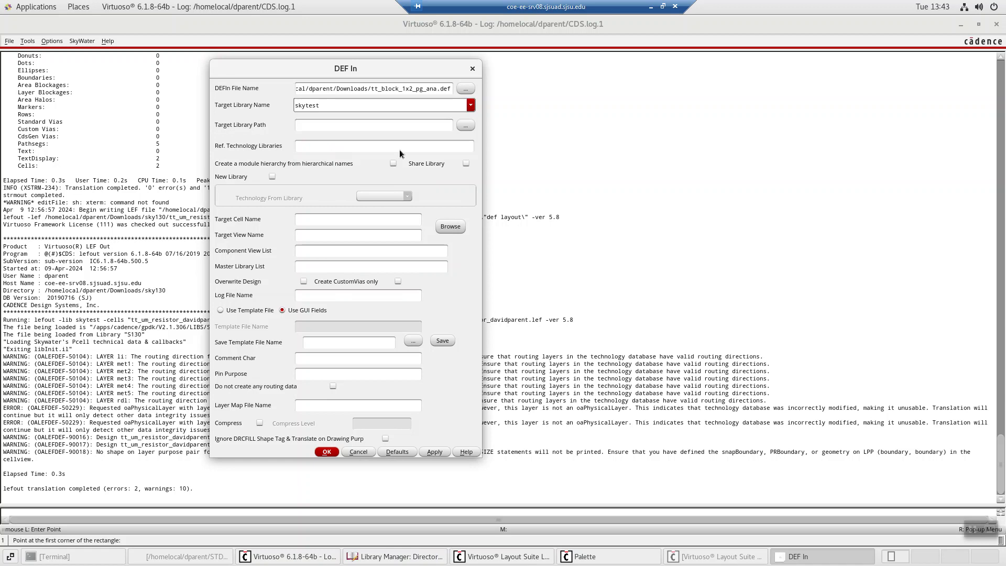
left_click(466, 125)
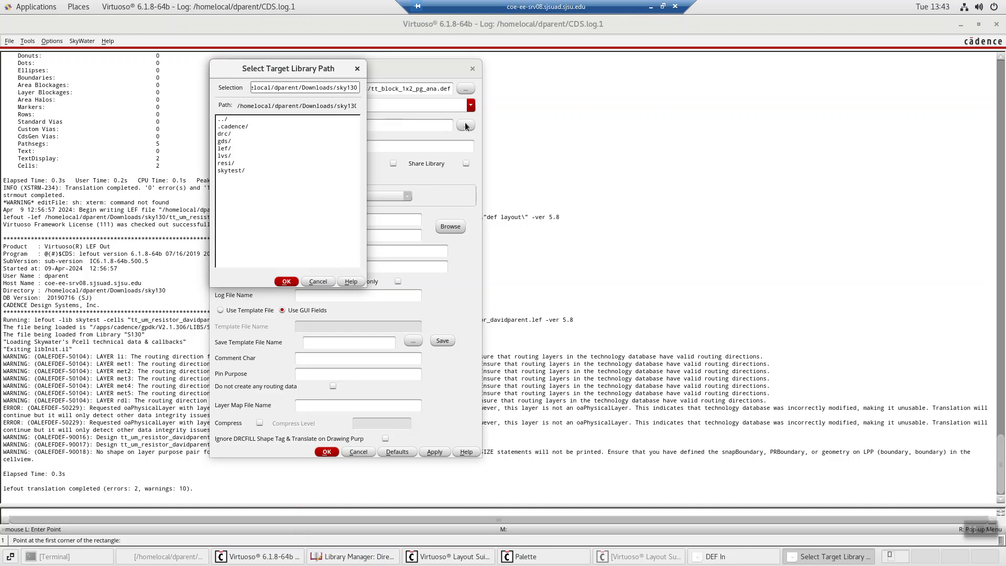
left_click(314, 282)
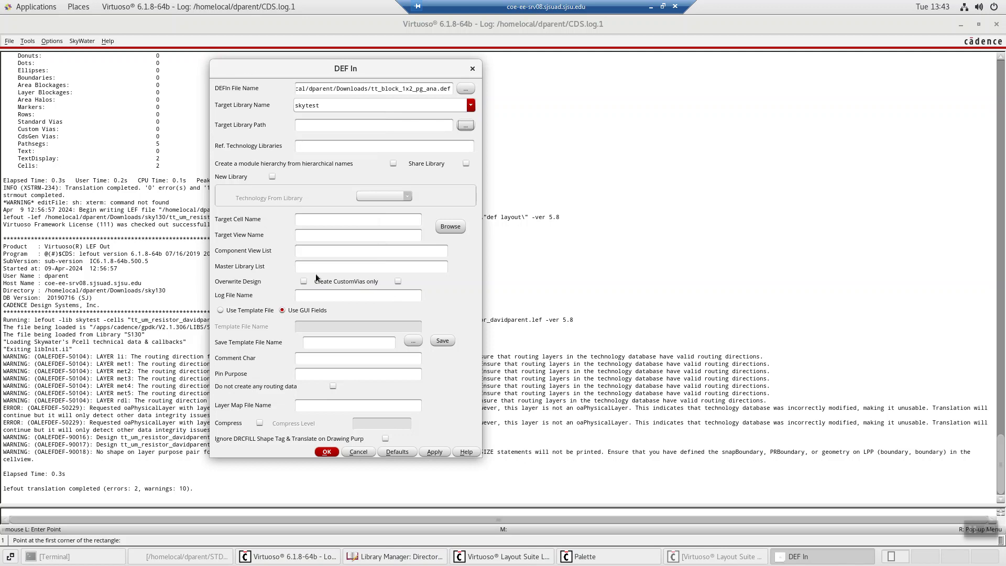
left_click(322, 147)
left_click(443, 228)
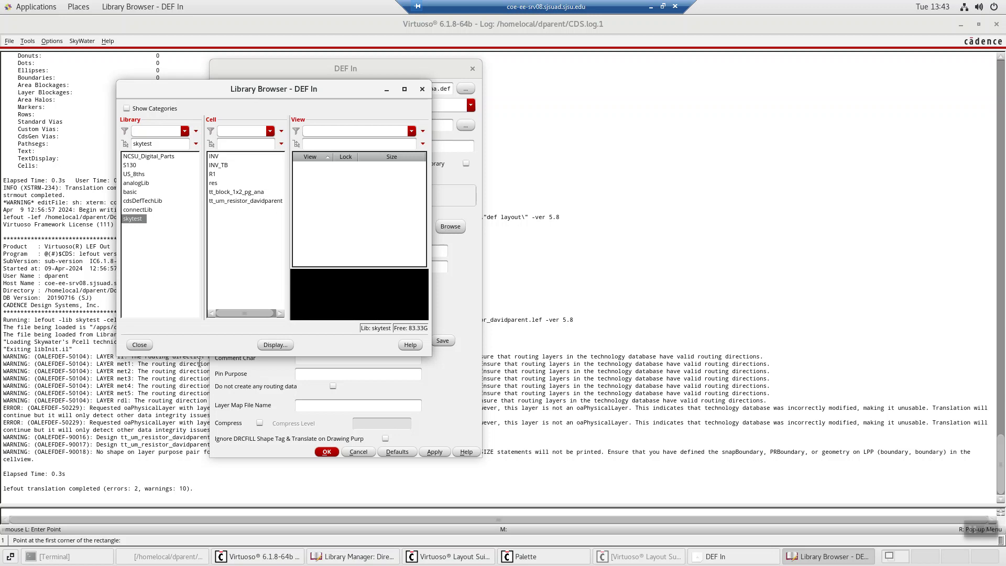
left_click(133, 346)
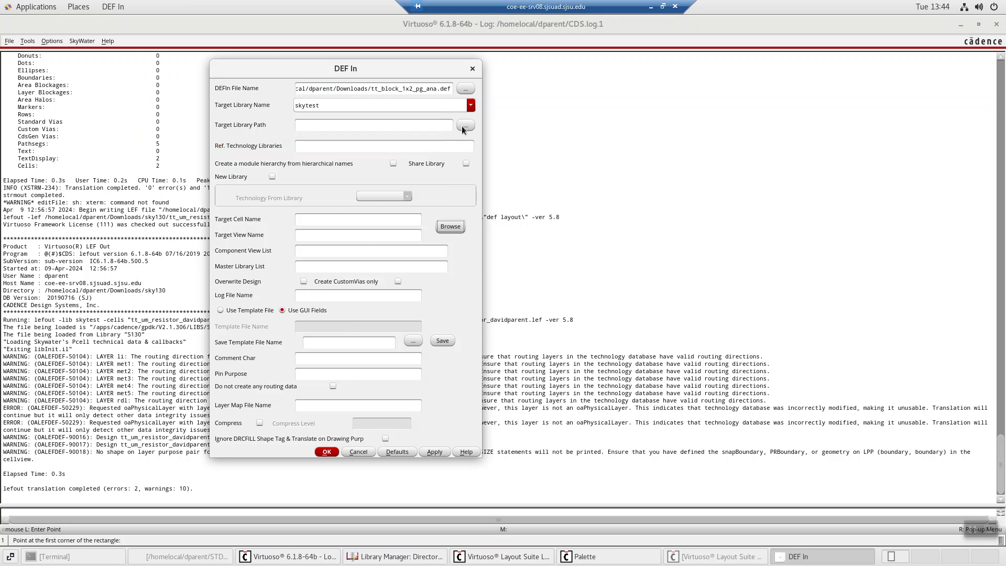
Run the DEF import, dismiss the completion message and minimize the log window.
left_click(326, 452)
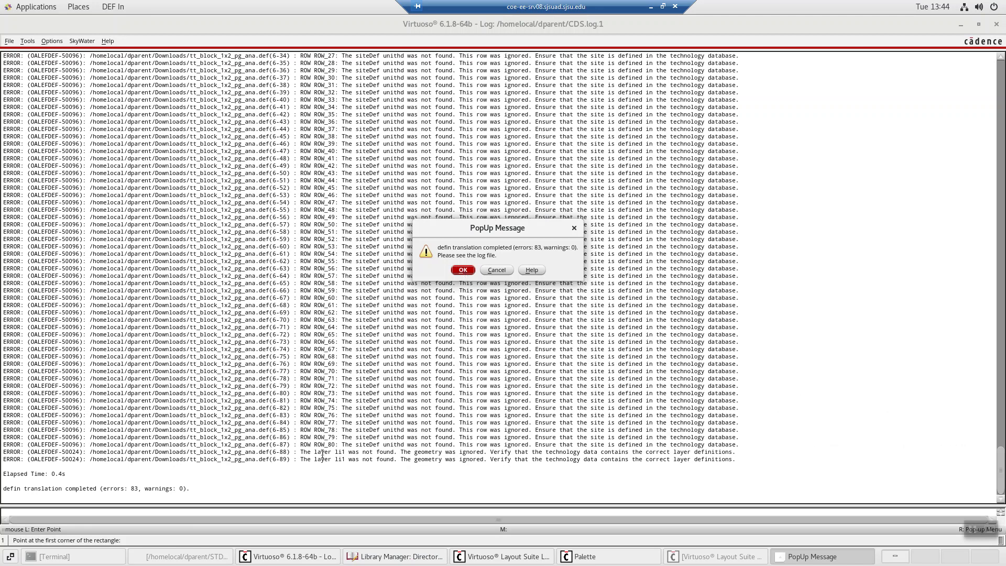
left_click(463, 271)
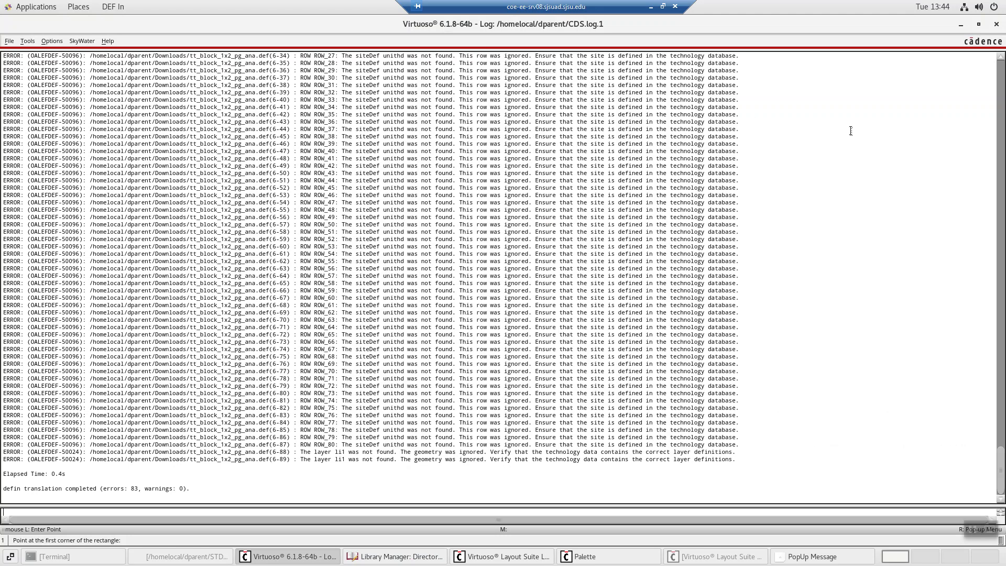
left_click(961, 26)
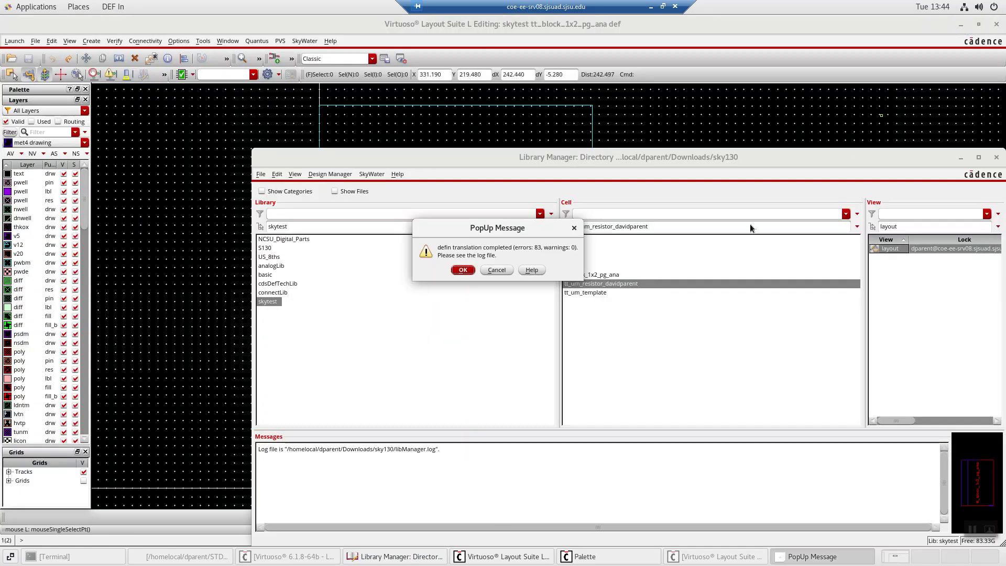
left_click(462, 270)
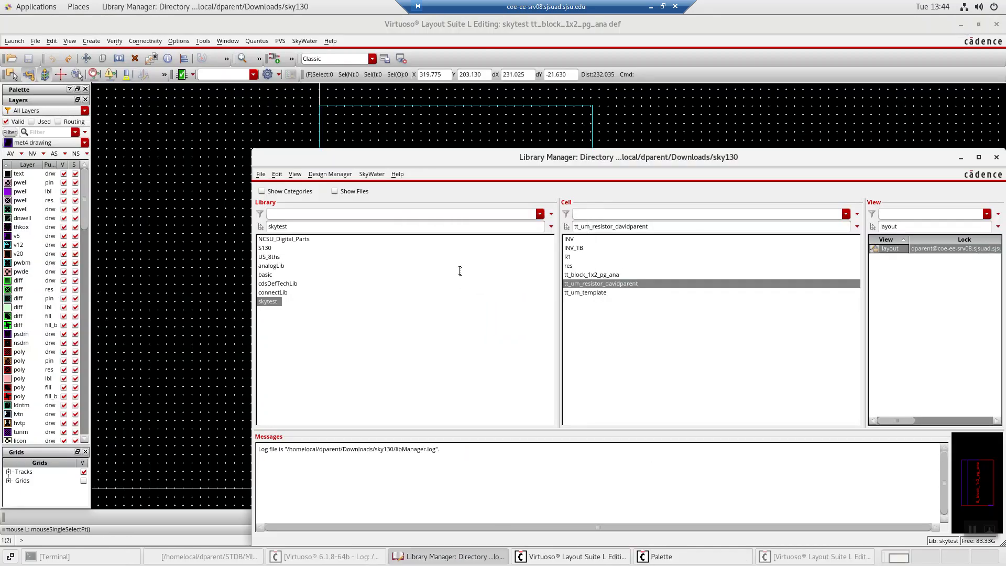
Open the layout view of the tt_block_1x2_pg_ana cell in the skytest library and maximize its window.
left_click(587, 276)
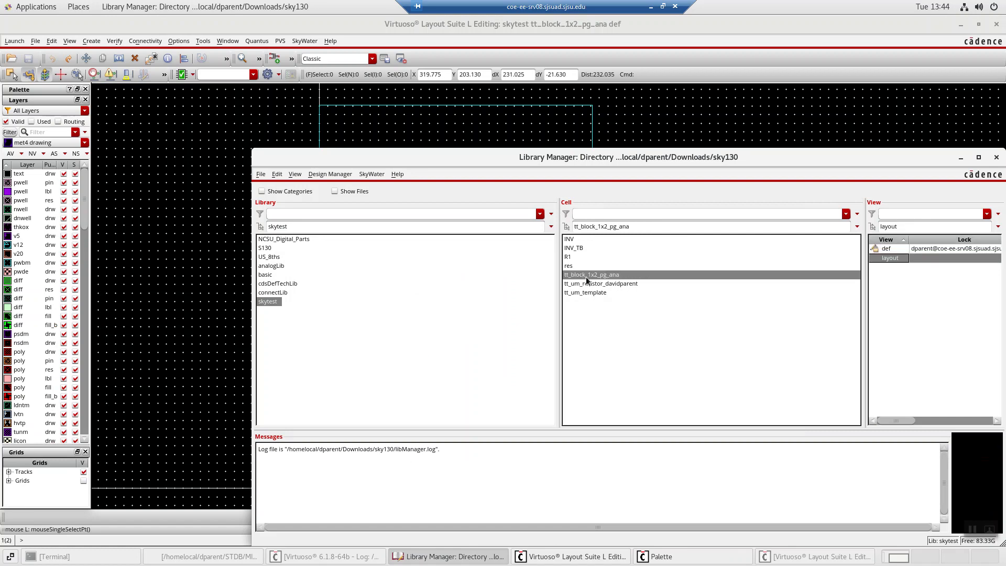
left_click(886, 260)
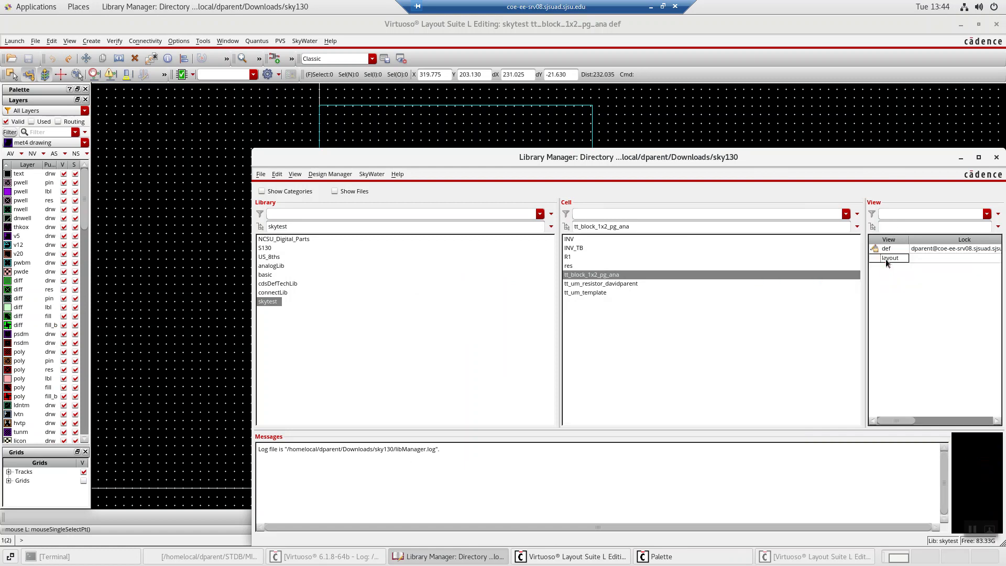
double_click(886, 259)
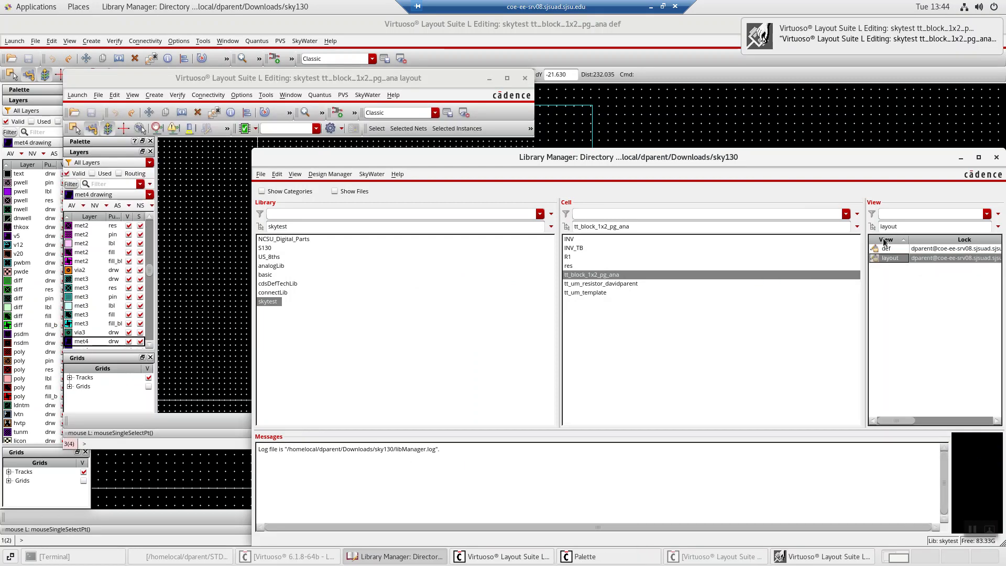
left_click(961, 157)
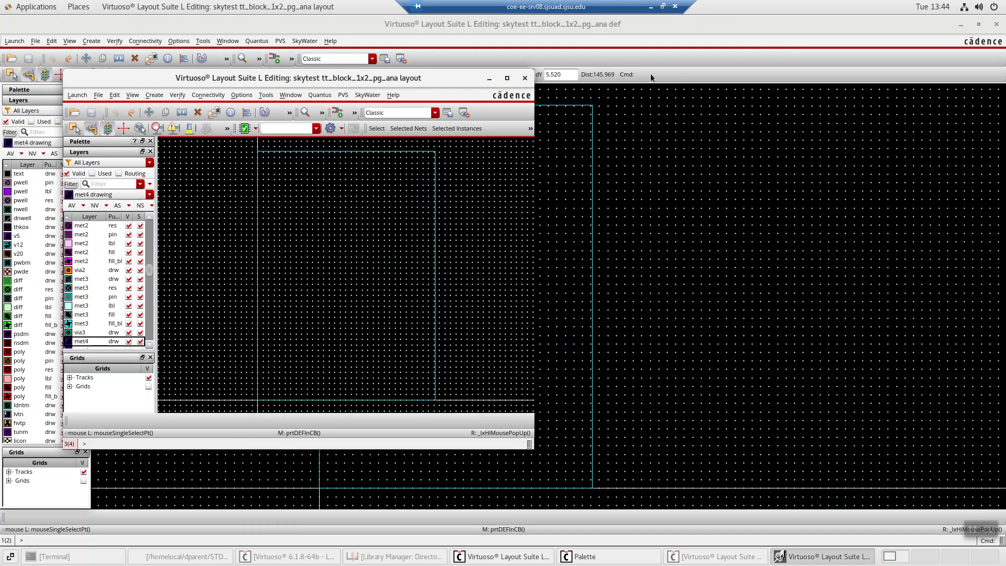
left_click(507, 78)
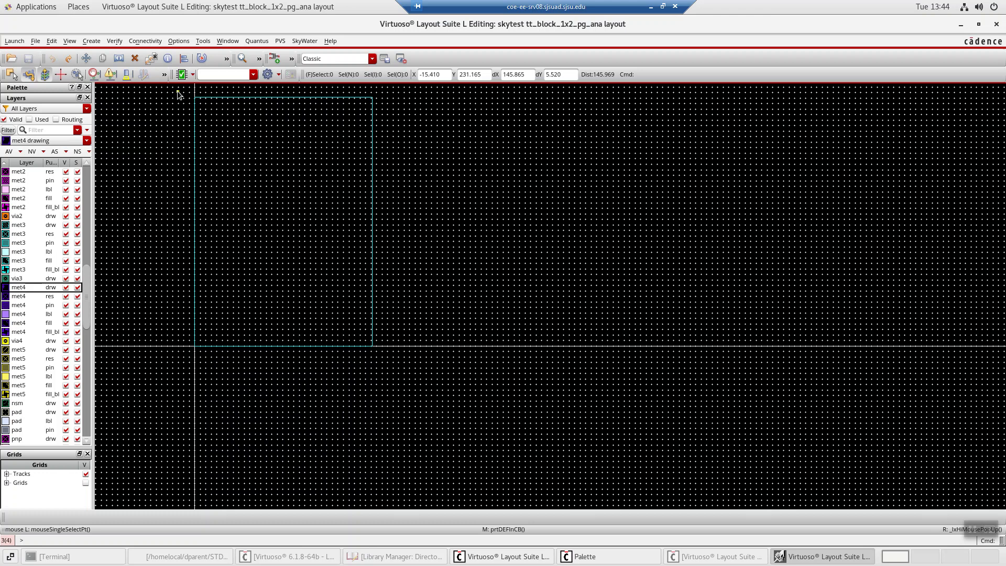
Select all the pins along the block's upper boundary edge and open their properties.
mouse_move(179, 94)
left_mouse_down()
mouse_move(251, 112)
mouse_move(176, 93)
left_mouse_up()
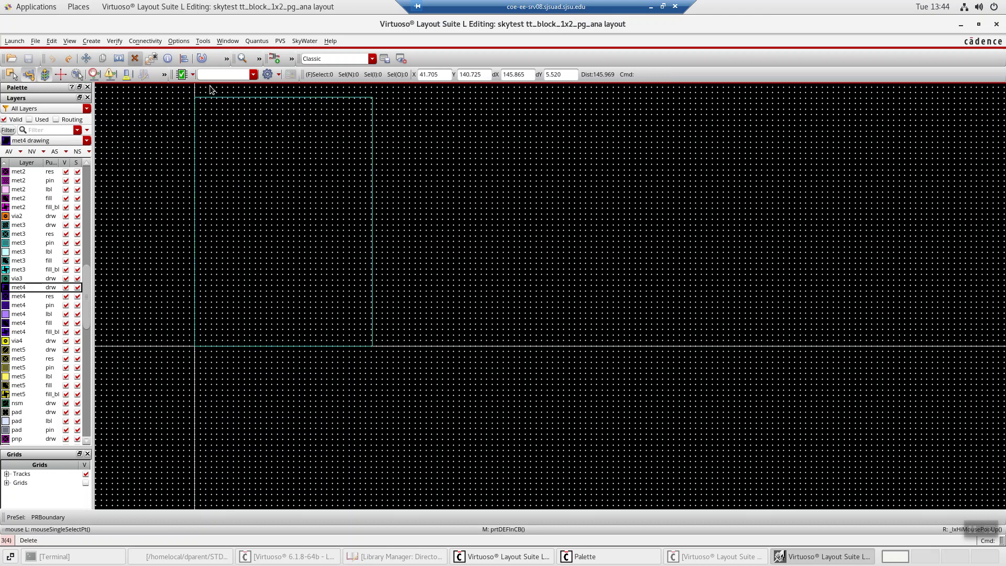
left_click_drag(183, 89, 385, 117)
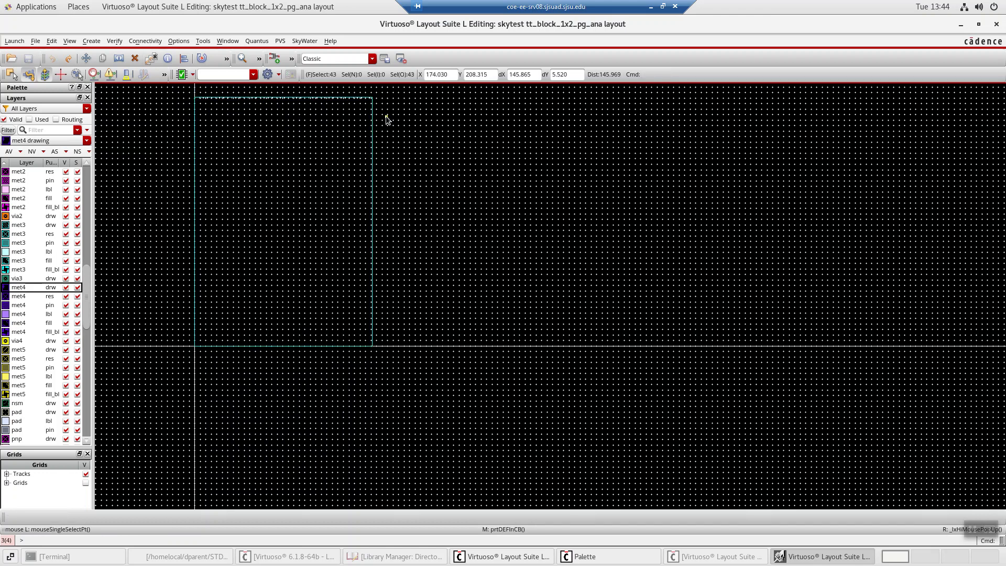
left_click(204, 104)
right_click_drag(181, 91, 382, 115)
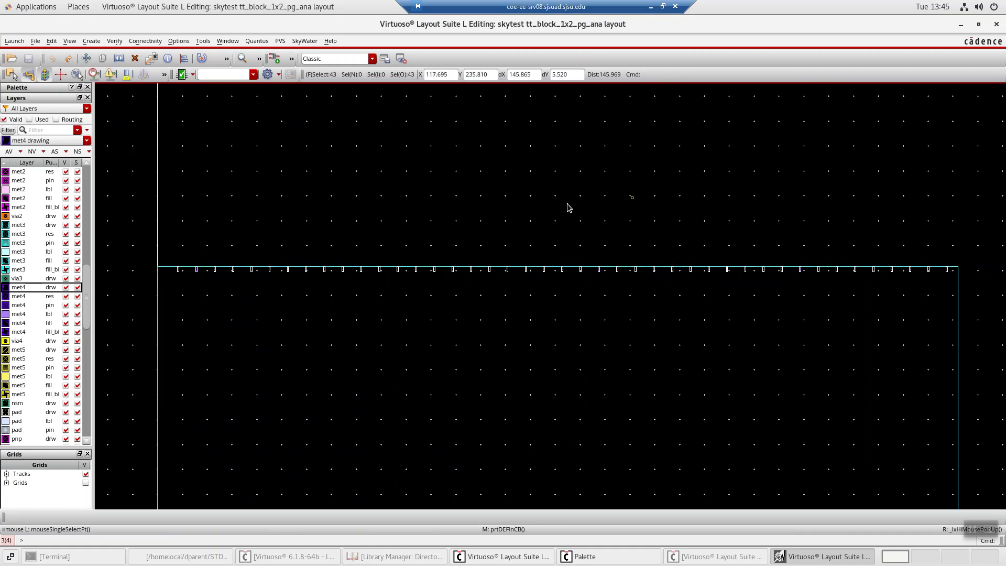
key("q")
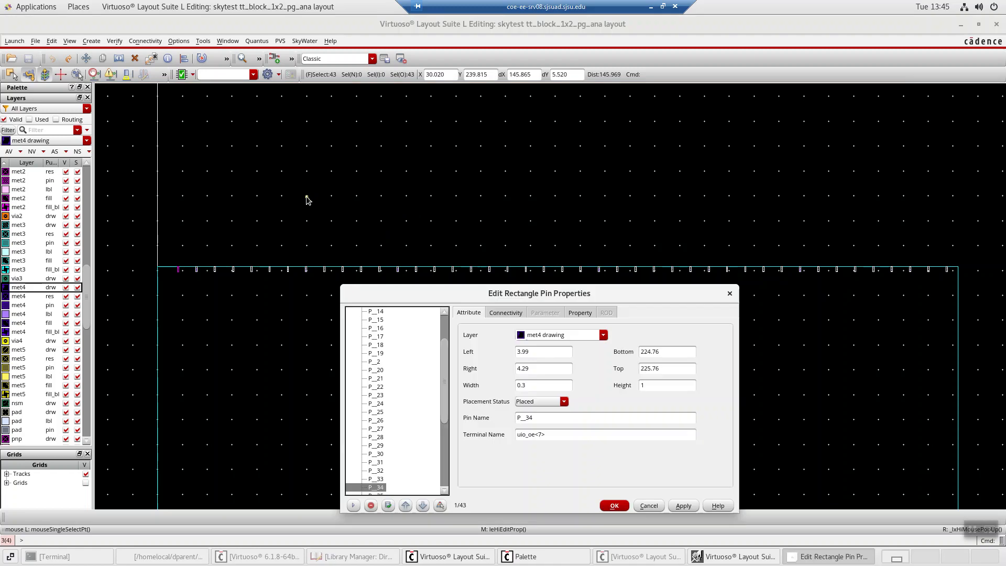
Change the terminal name of pin P__34 to uio_oe[7], using square brackets, and apply it.
left_click_drag(626, 297, 604, 209)
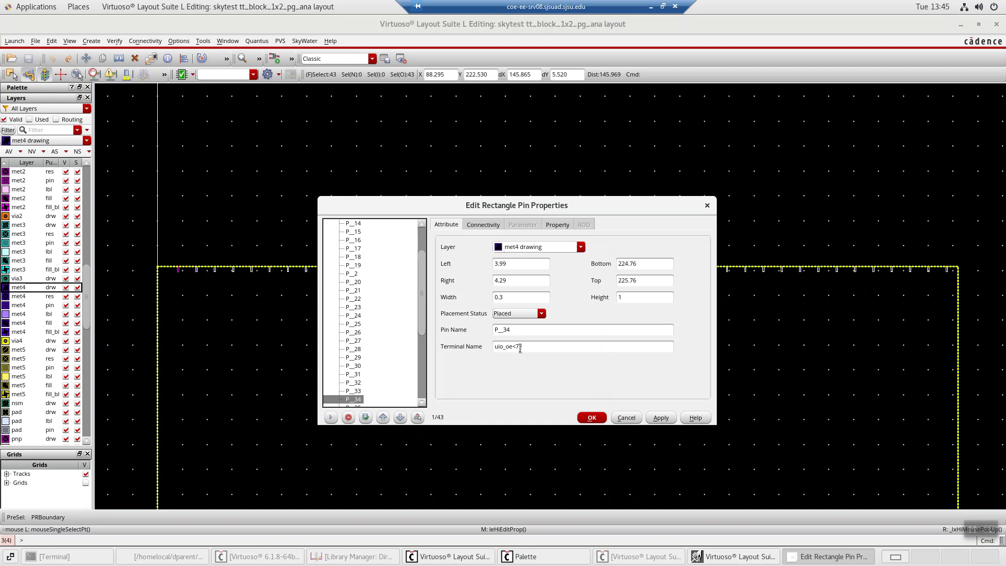
left_click_drag(525, 345, 513, 343)
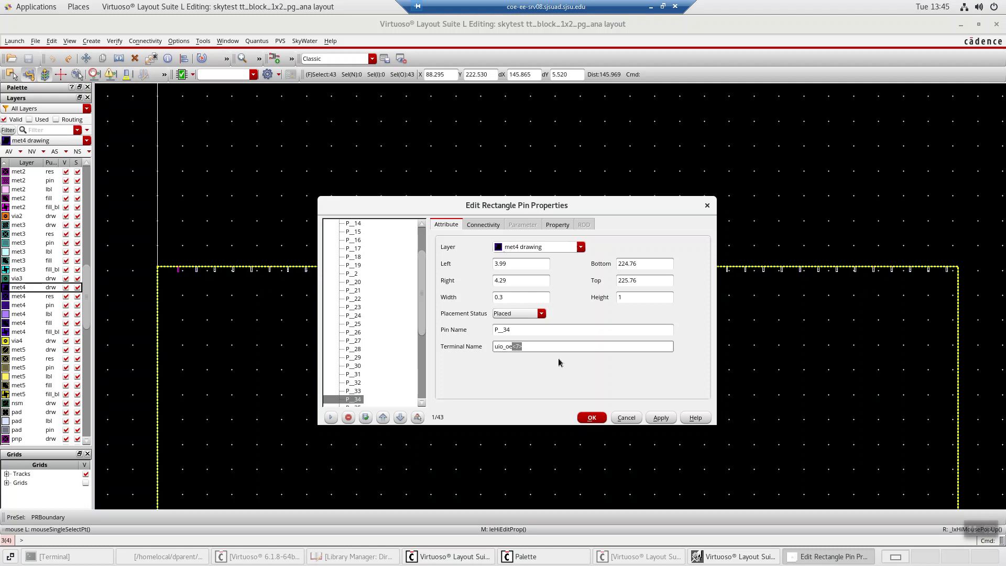
type("<7")
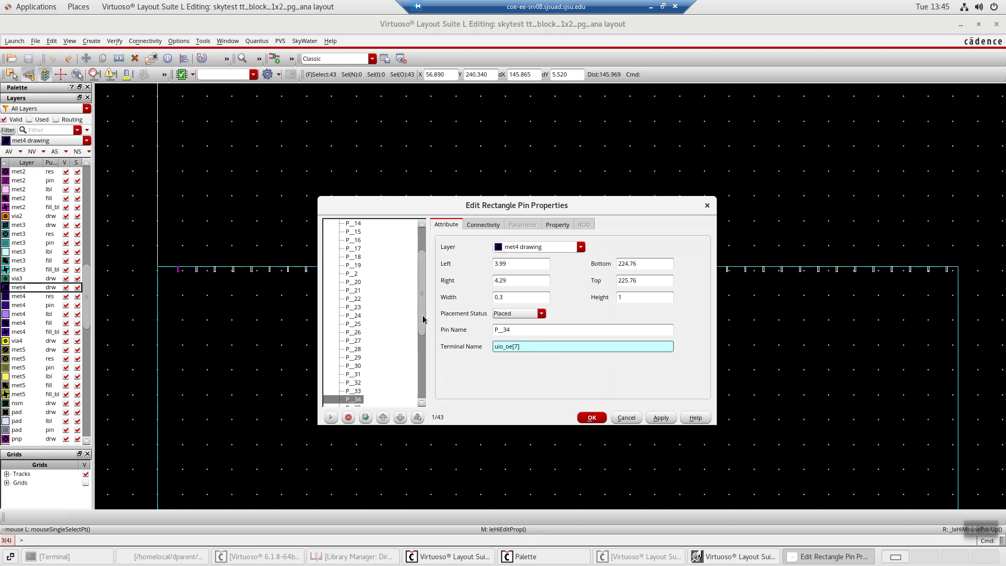
left_click_drag(423, 318, 423, 236)
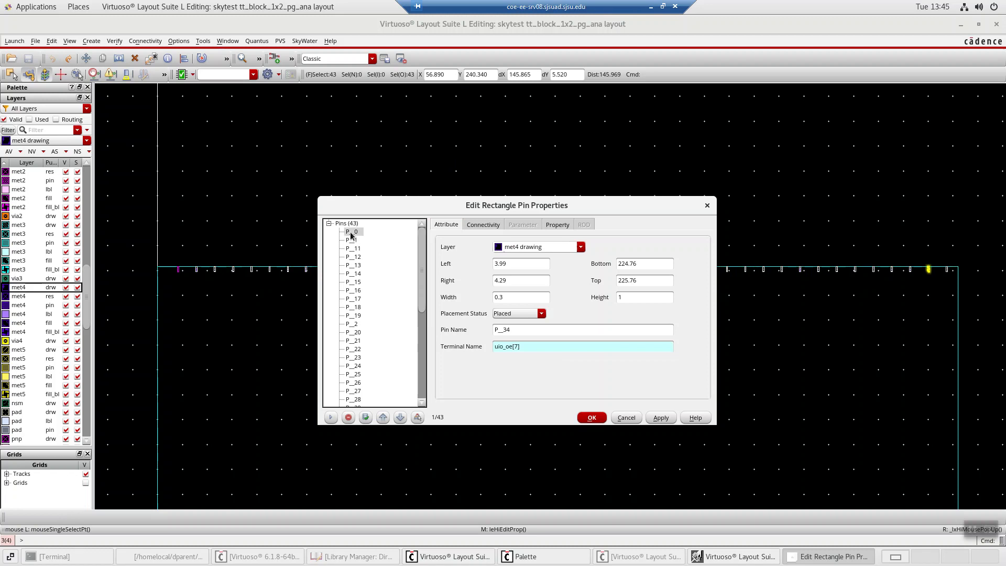
left_click(661, 418)
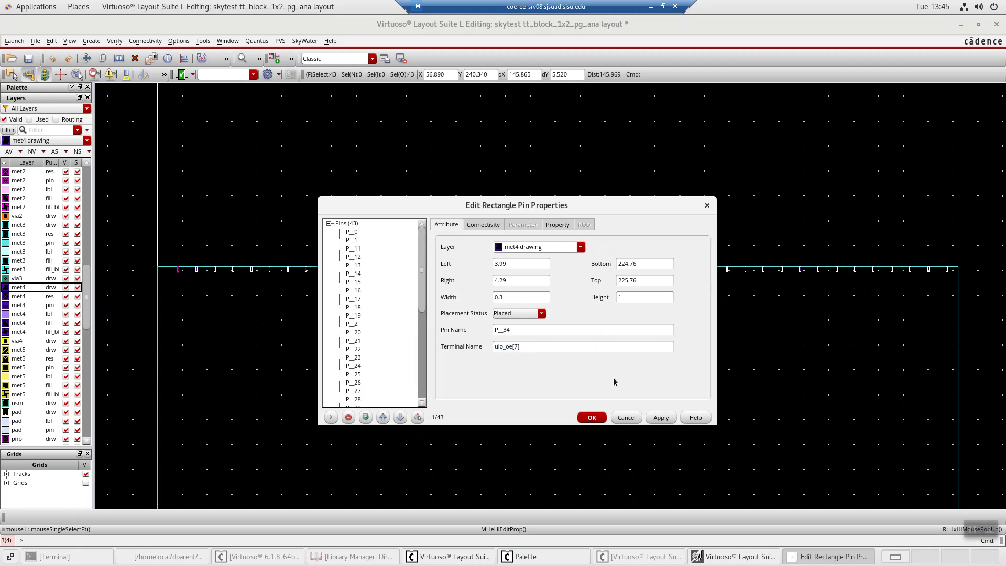
Set the terminal name of pin P__11 to ui_in[0] and close the pin properties.
left_click(353, 233)
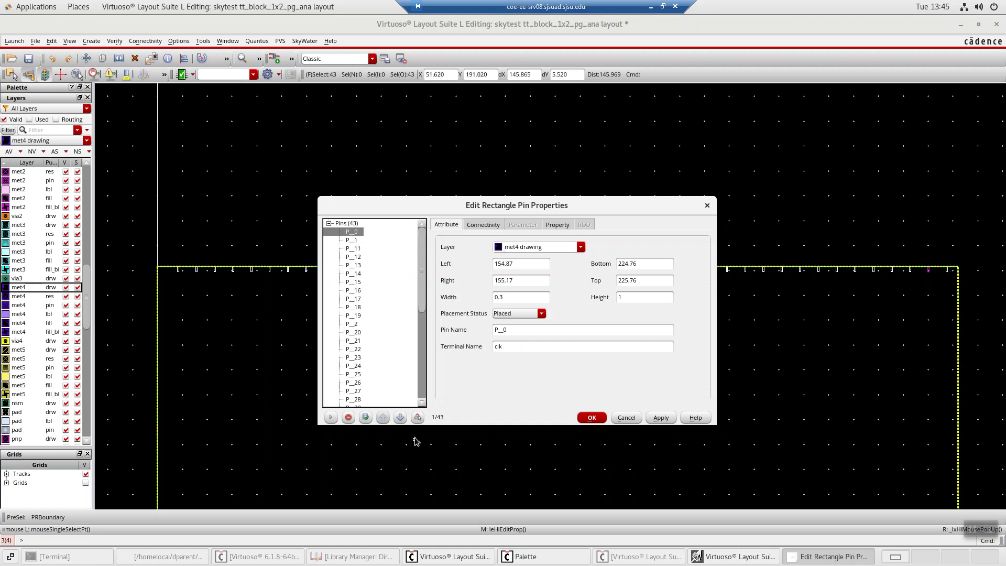
left_click(400, 418)
left_click(401, 418)
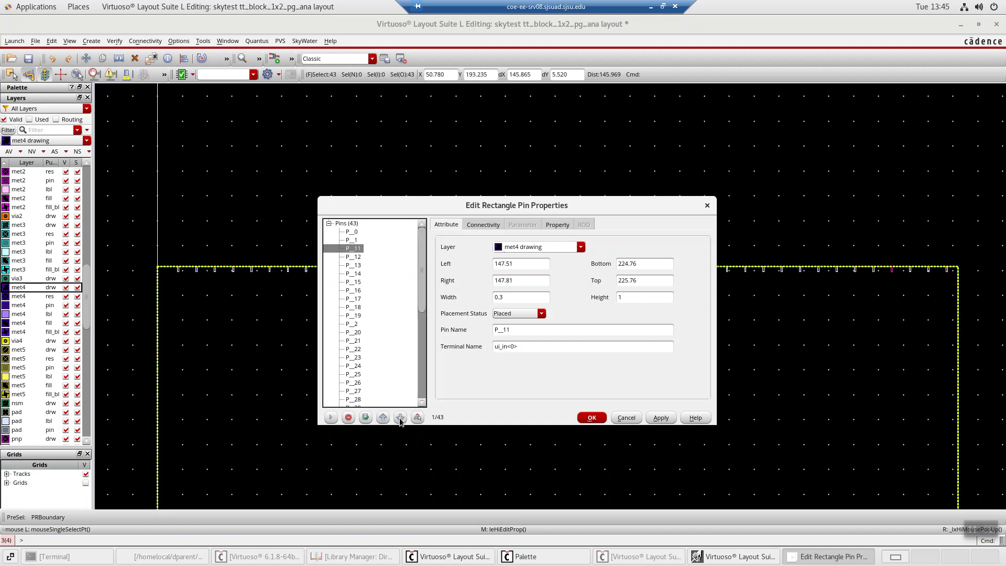
left_click(509, 346)
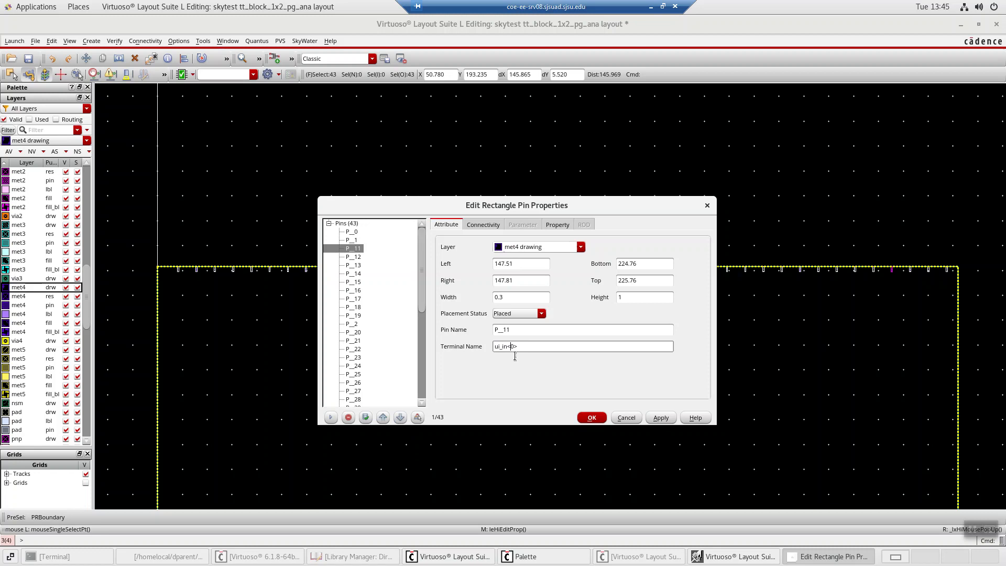
key("BackSpace")
type("[0")
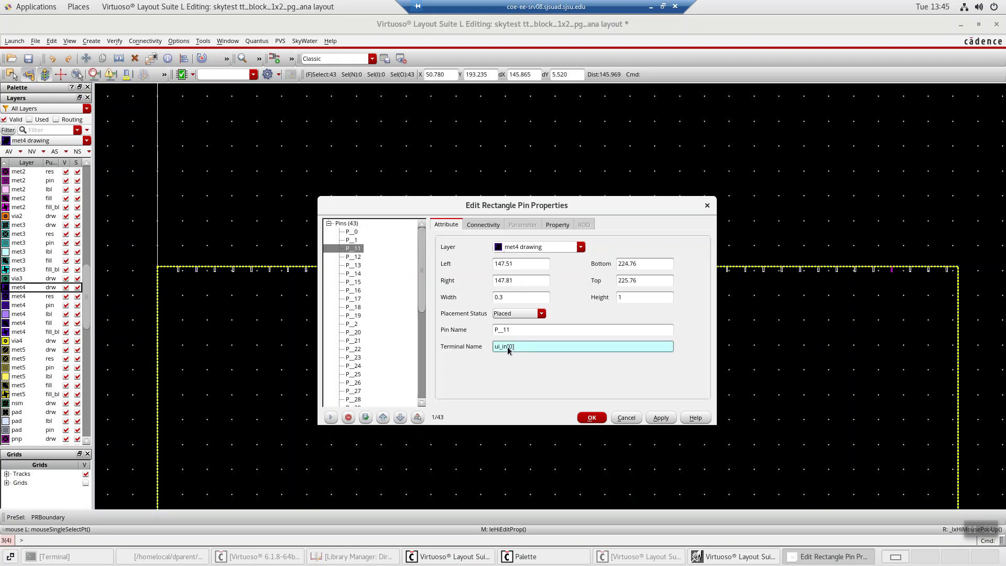
left_click(421, 299)
left_click_drag(421, 299, 414, 414)
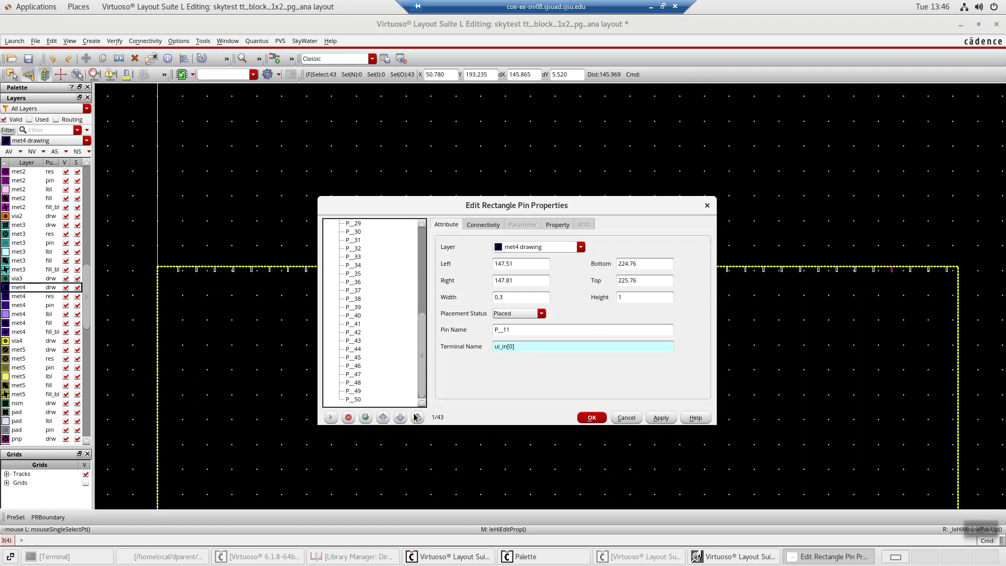
left_click_drag(420, 303, 417, 228)
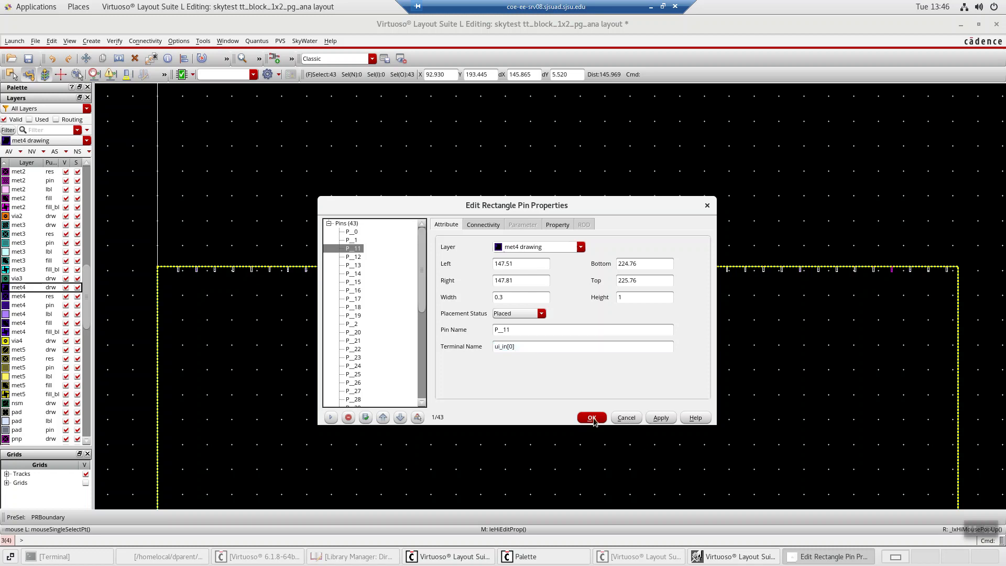
left_click(707, 206)
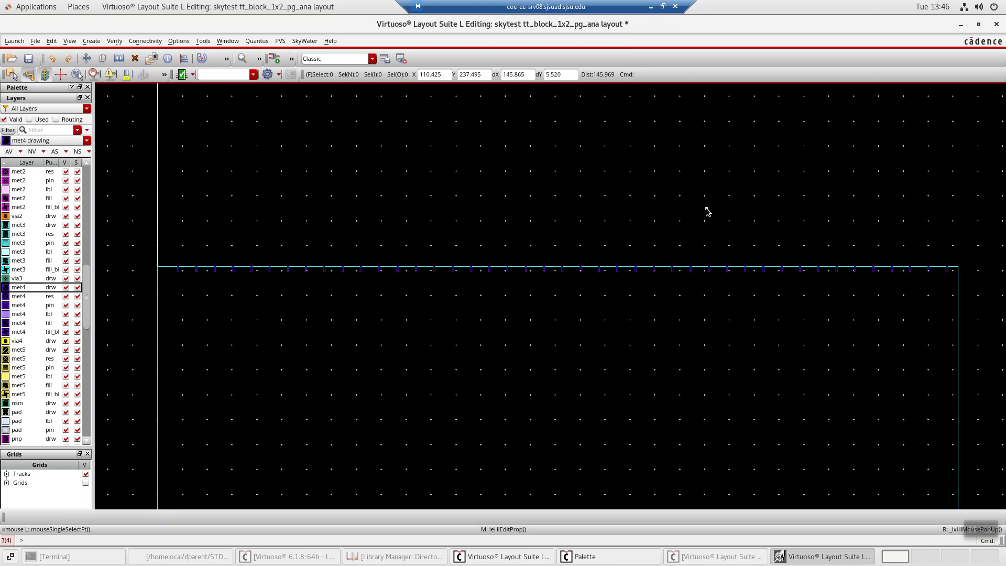
Select only pin P__26 on the block's upper edge and review its terminal name in the pin properties.
left_click(221, 232)
left_click_drag(172, 250, 627, 294)
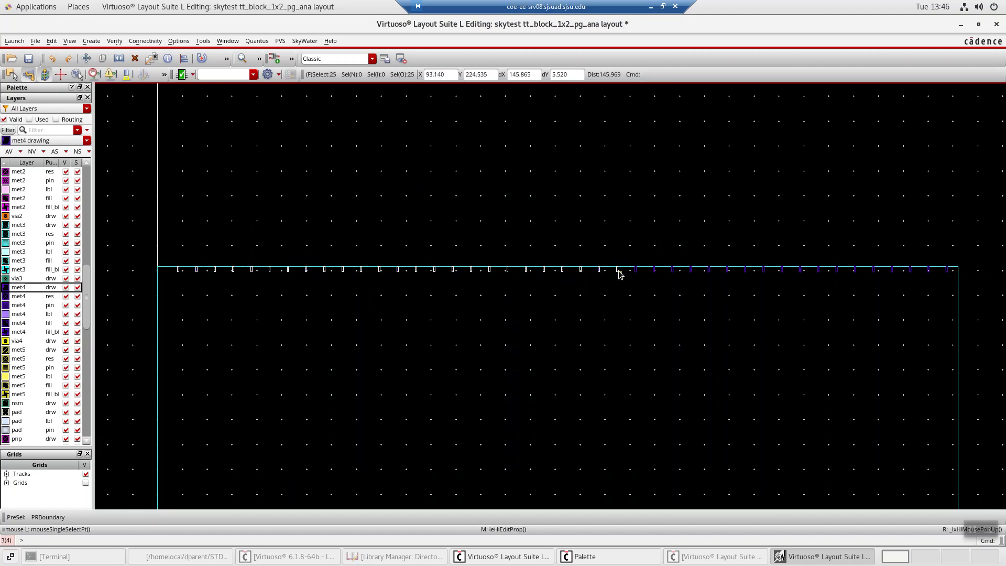
left_click(587, 230)
left_click_drag(603, 249, 632, 292)
key("q")
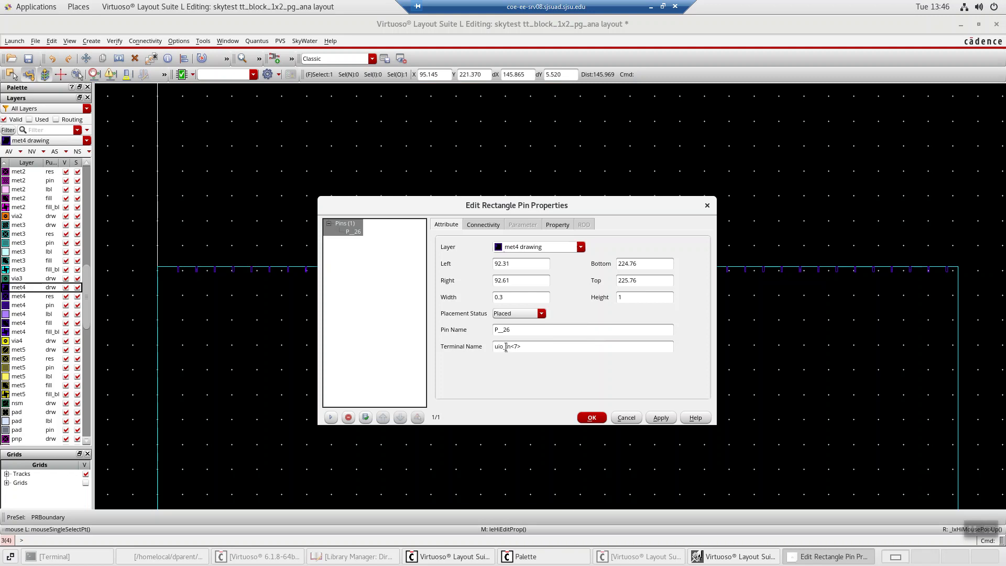
left_click(660, 420)
left_click(626, 418)
Check the terminal name of the neighbouring upper-edge pin P__43 in its properties, leaving it as is.
left_click(601, 268)
key("q")
left_click(598, 419)
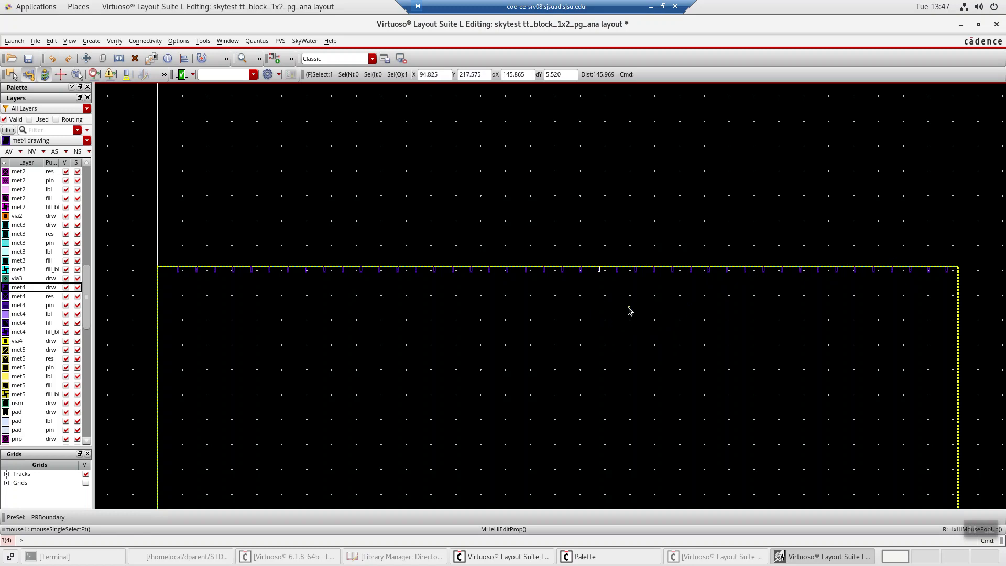
middle_click(602, 292)
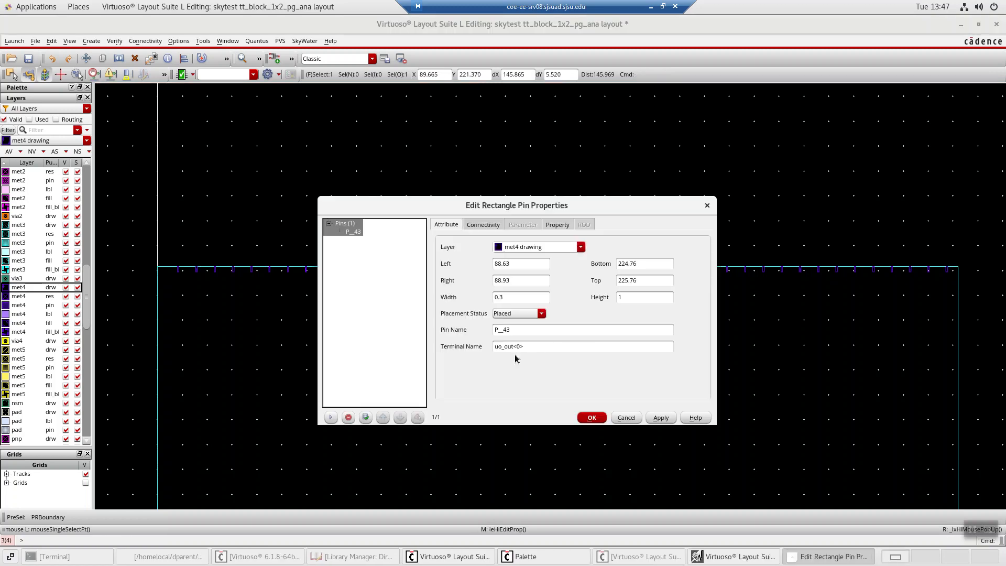
left_click(624, 417)
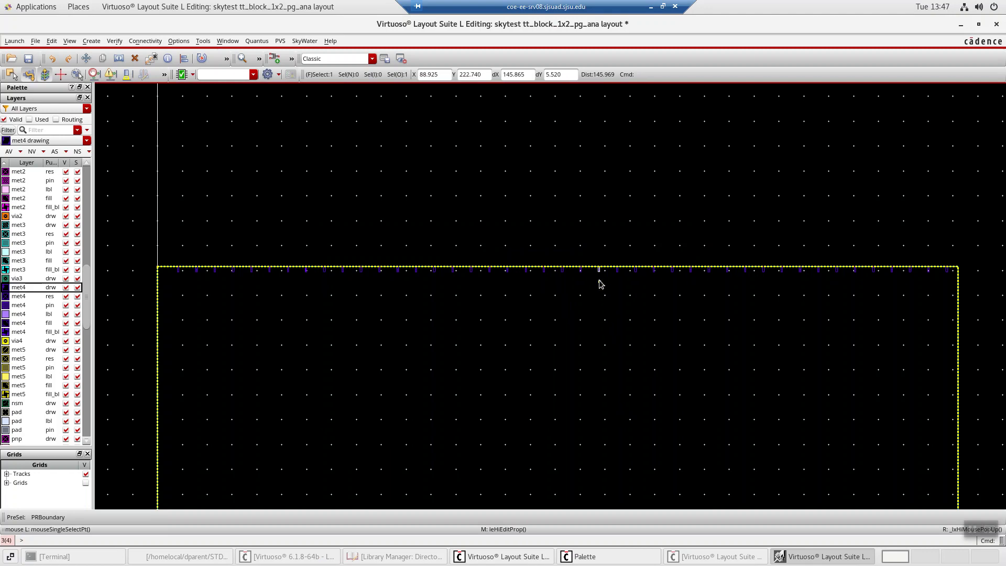
Draw a small met4 rectangle about 1.06 by 1.05 µm just below the uo_out<0> pin on the upper edge.
key("r")
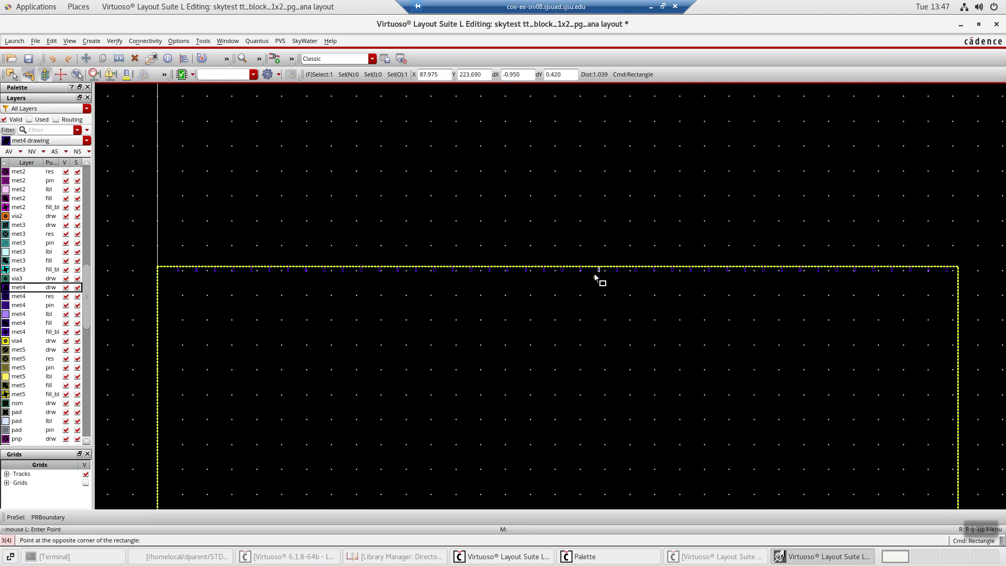
key("Escape")
left_click(600, 290)
left_click(597, 282)
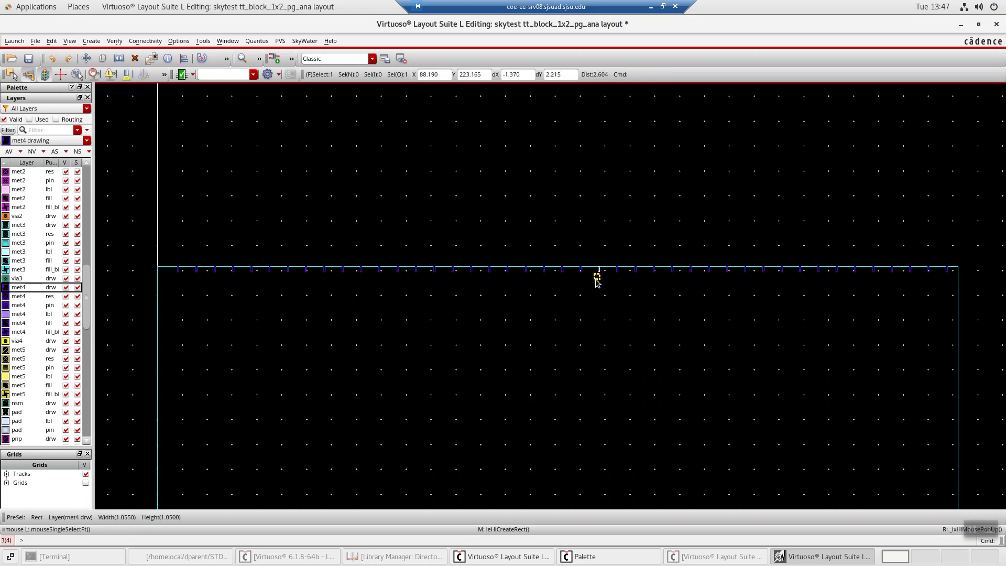
left_click(575, 338)
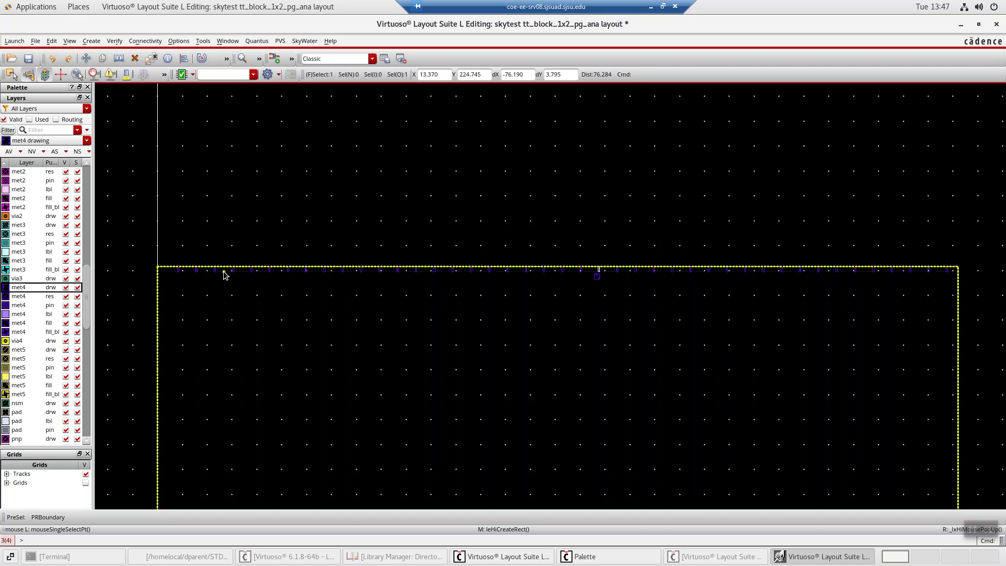
Save the edited tt_block_1x2_pg_ana layout.
left_click(145, 160)
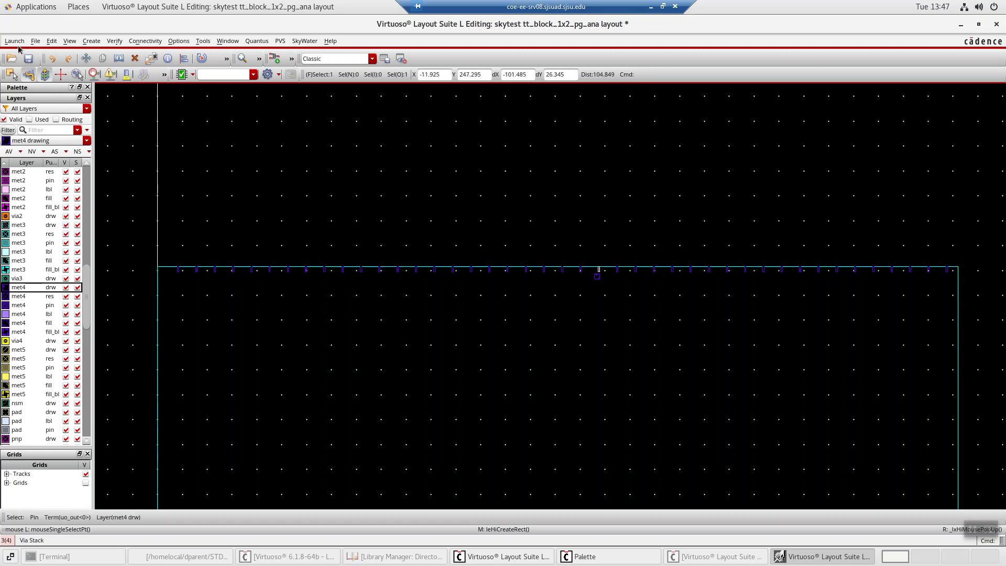
left_click(36, 42)
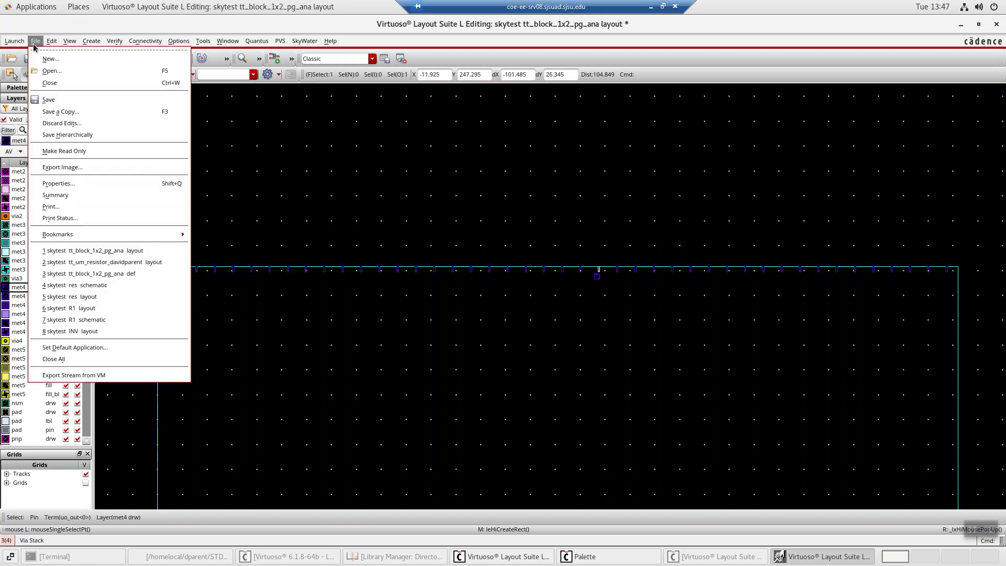
left_click(58, 100)
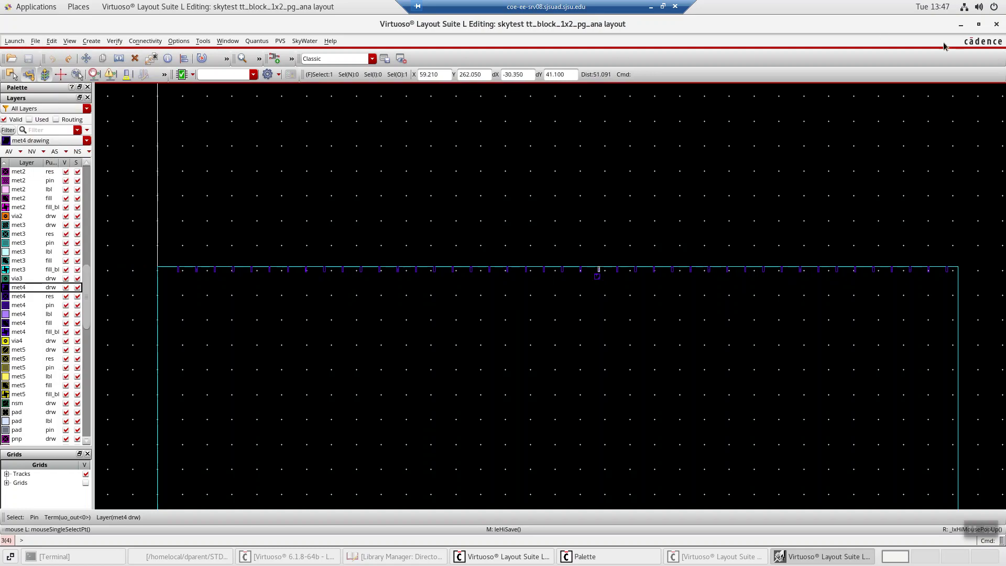
Minimize the block layout, close the def view of the block, and bring up the tt_um_resistor cell's layout window.
left_click(961, 26)
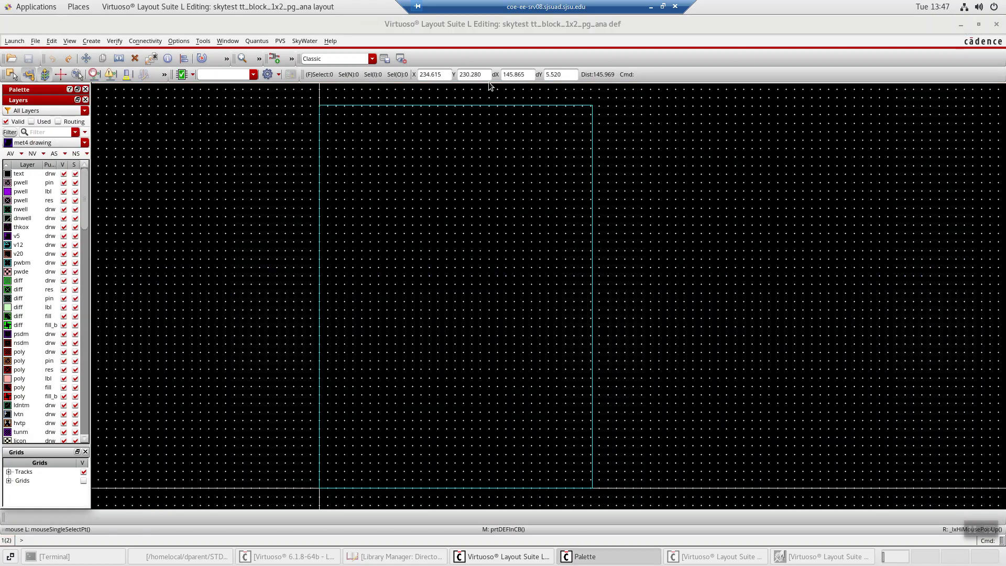
left_click(997, 24)
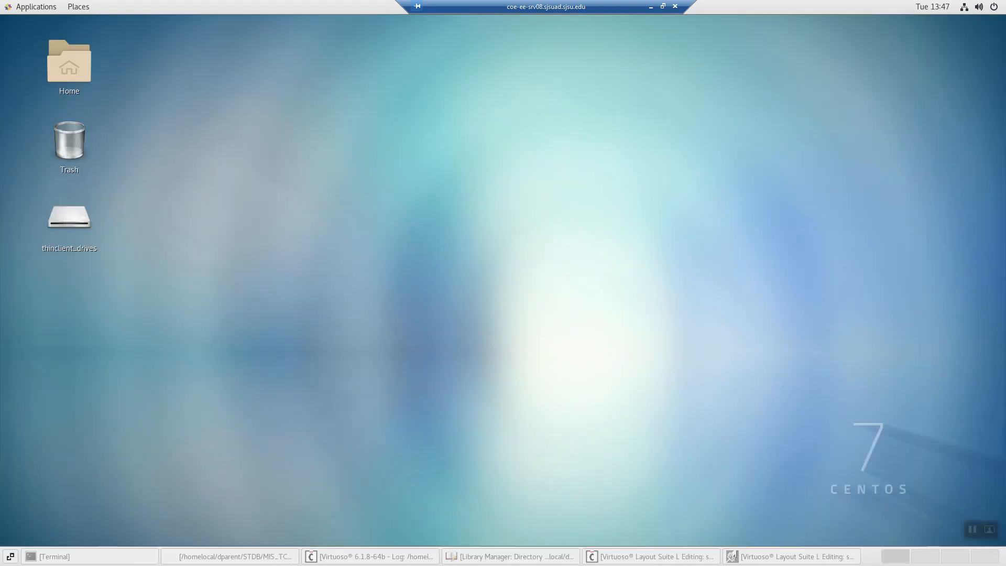
left_click(649, 557)
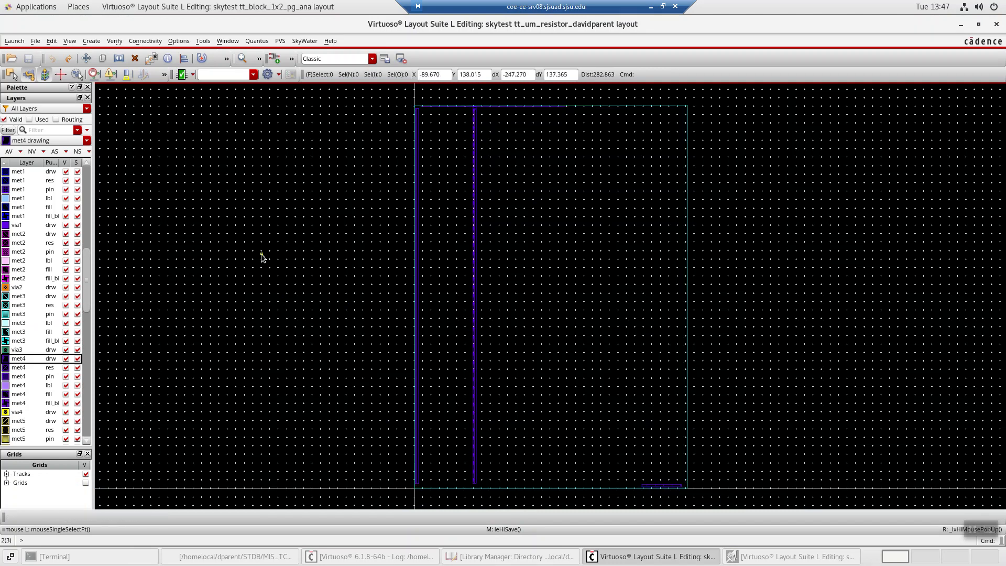
key("i")
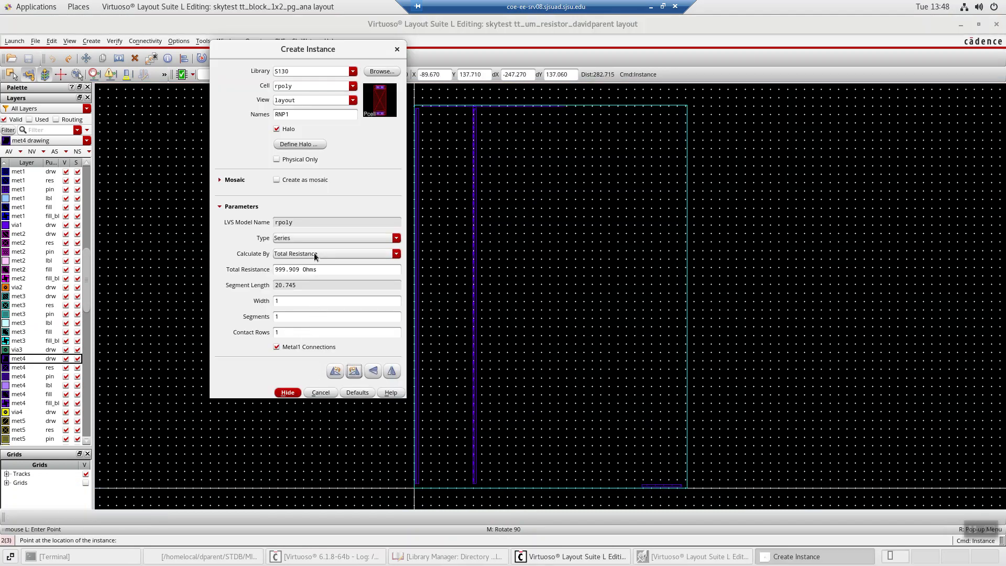
left_click(377, 73)
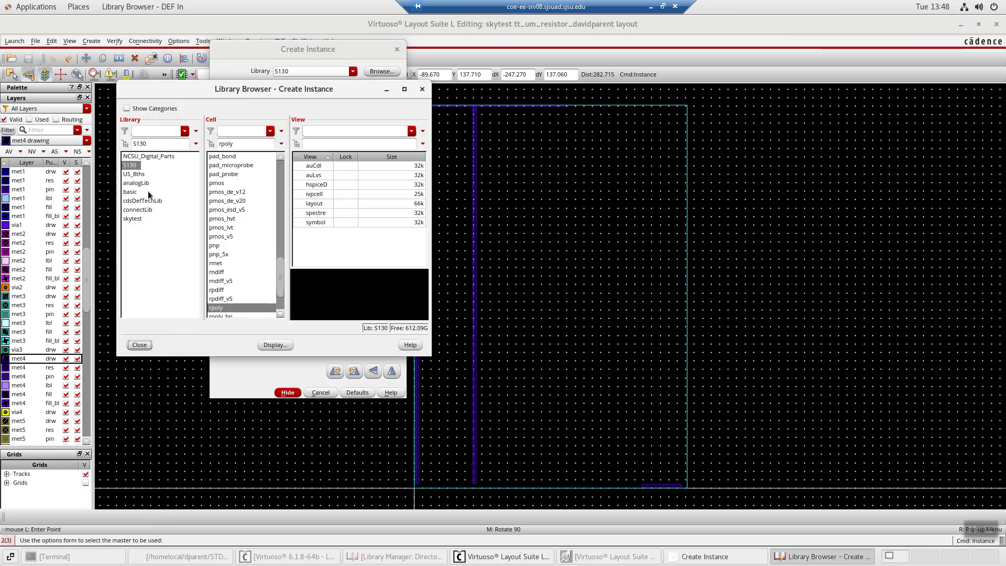
left_click(134, 219)
left_click(257, 193)
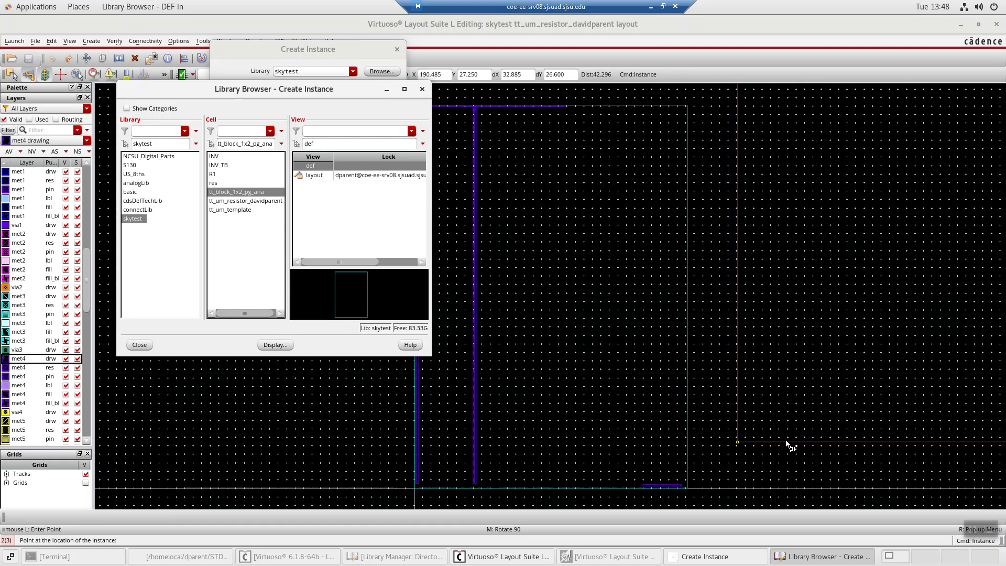
left_click(422, 89)
left_click(397, 48)
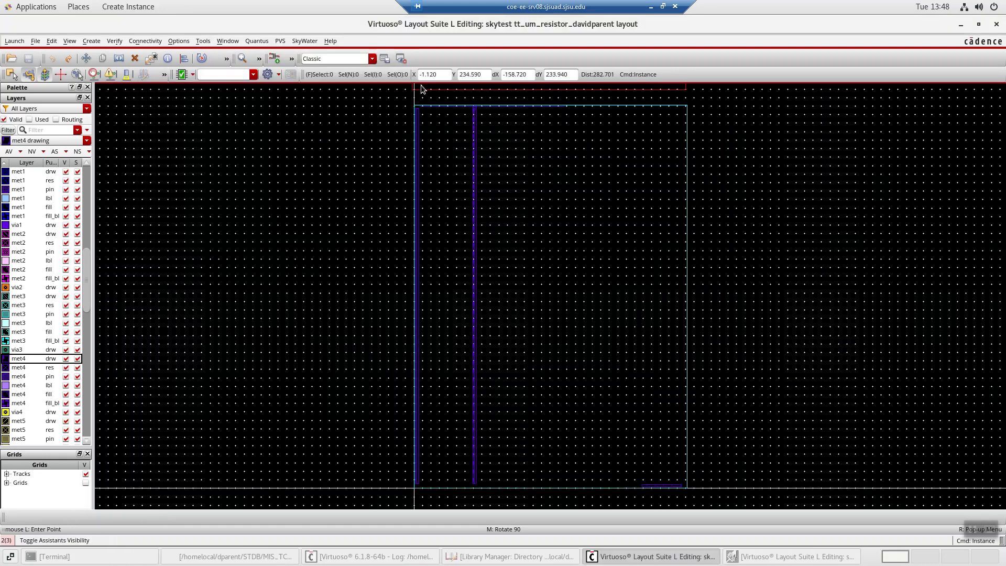
Descend in edit mode into the tt_block_1x2_pg_ana instance of the resistor project's layout.
key("z")
left_click(371, 95)
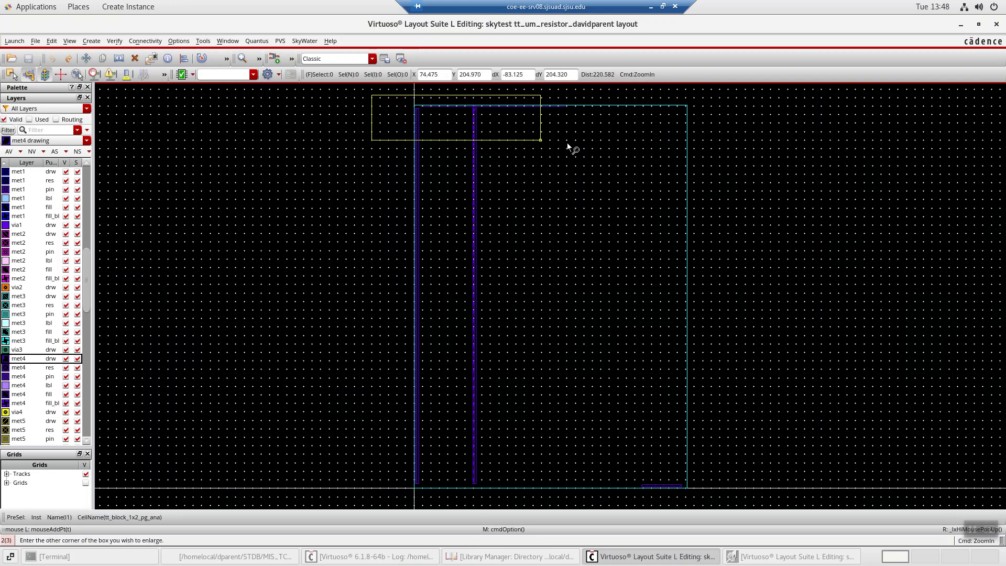
left_click(589, 151)
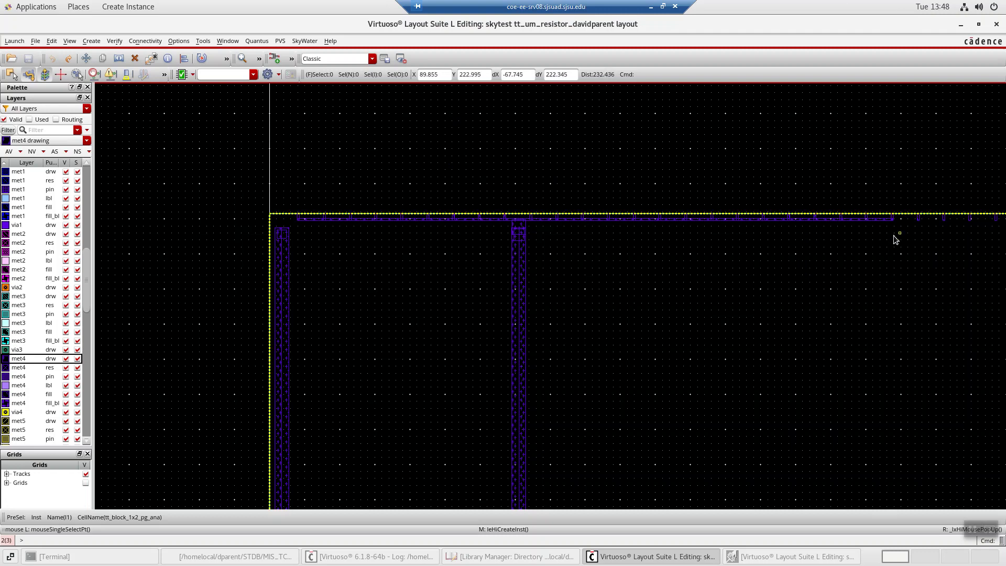
left_click(791, 308)
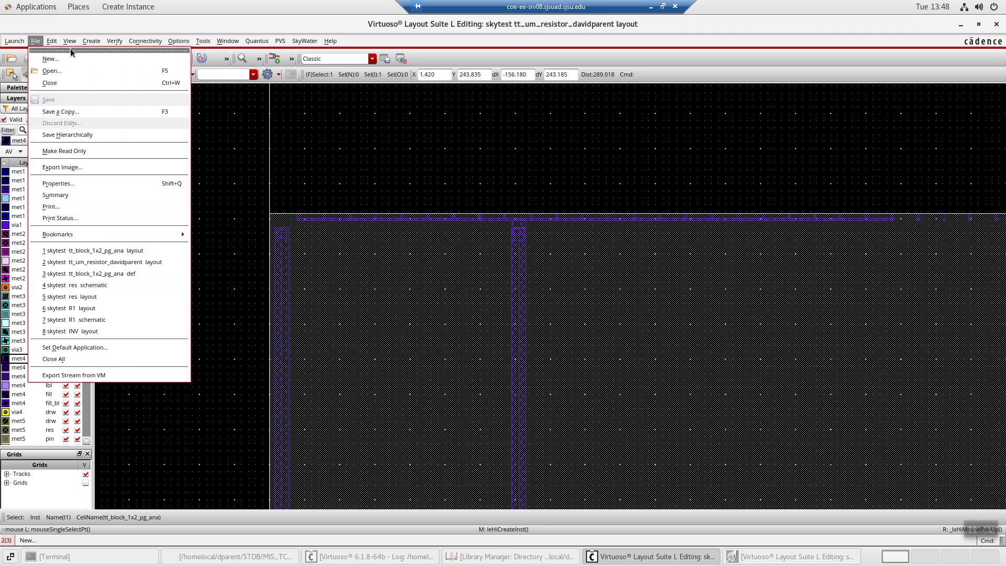
mouse_move(52, 41)
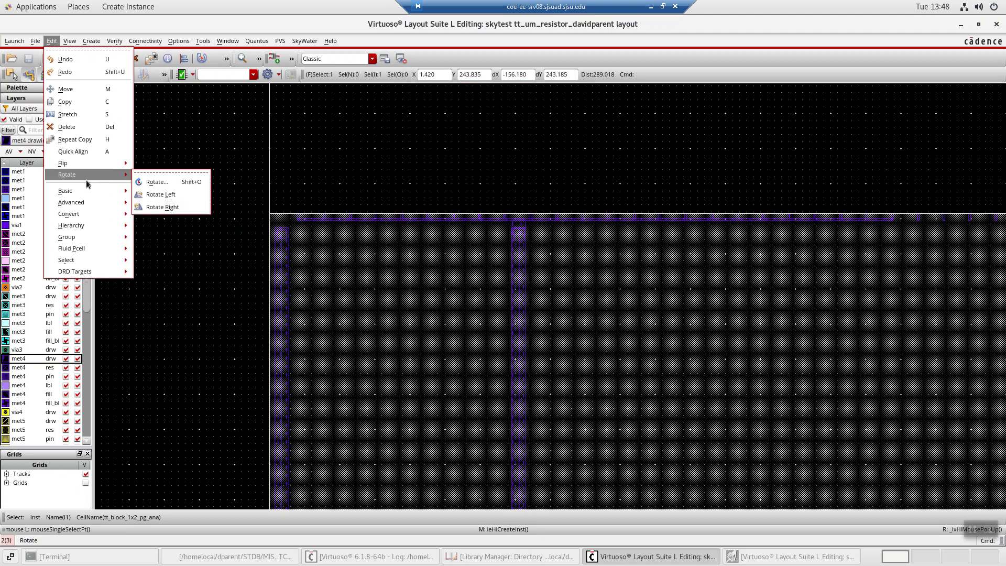
mouse_move(86, 227)
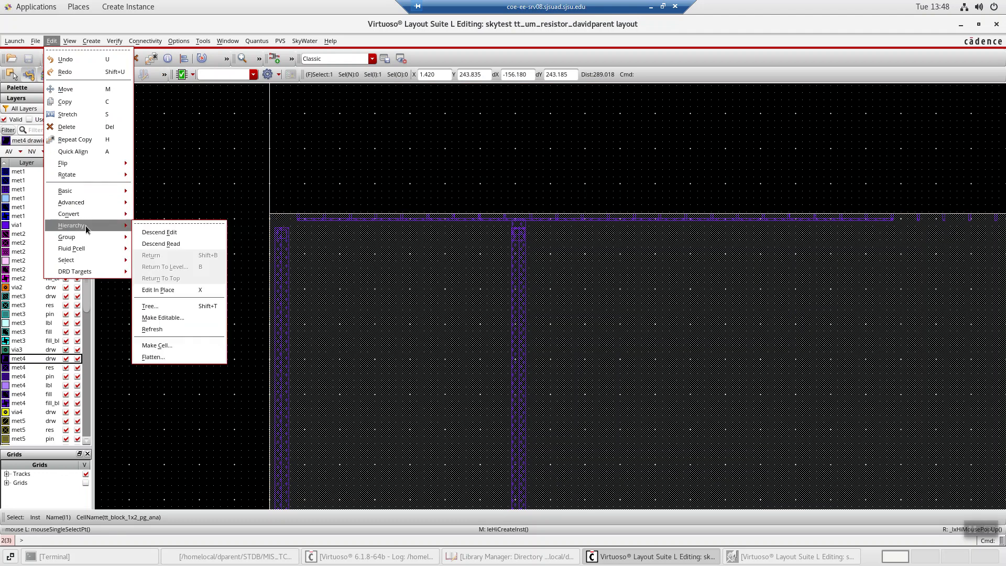
left_click(163, 232)
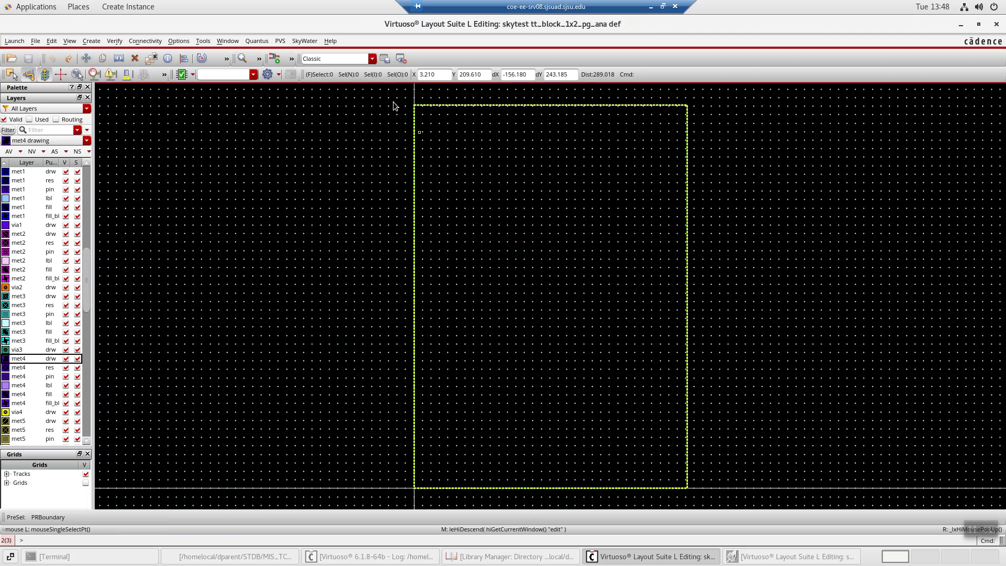
Inspect the pin and terminal names of the block's upper-edge pins in their properties, leaving them as they are.
left_click_drag(415, 89, 716, 147)
key("q")
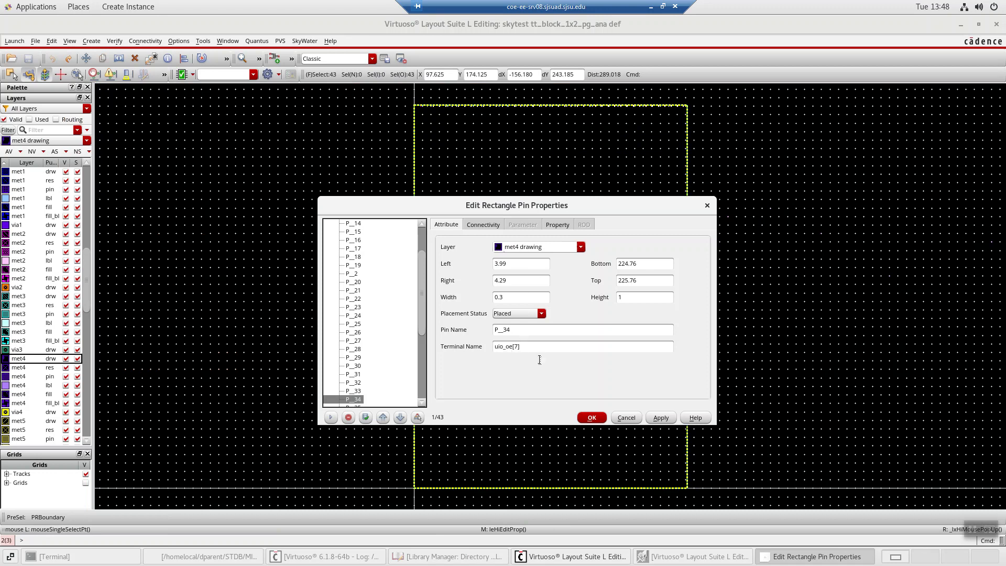
left_click(625, 418)
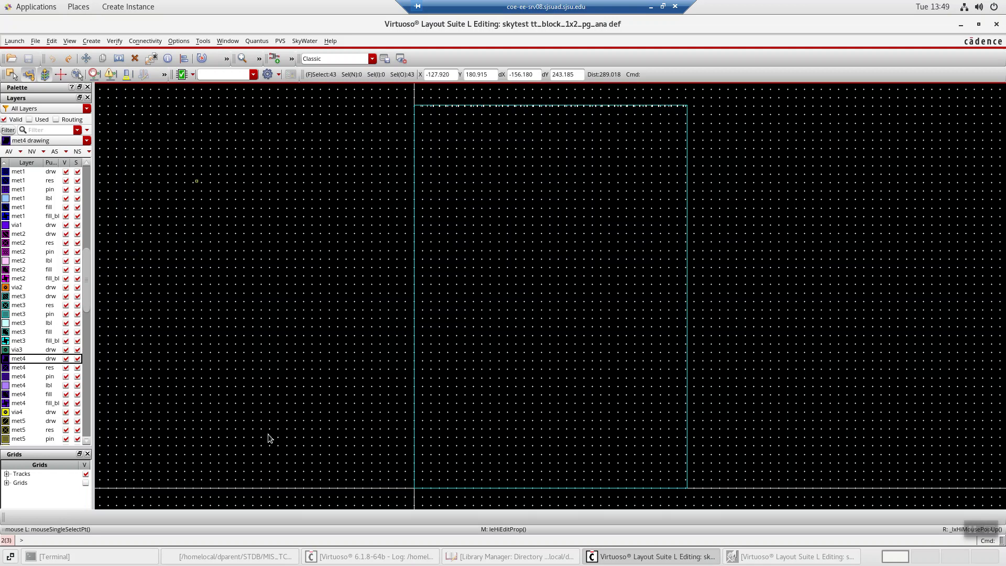
left_click(504, 556)
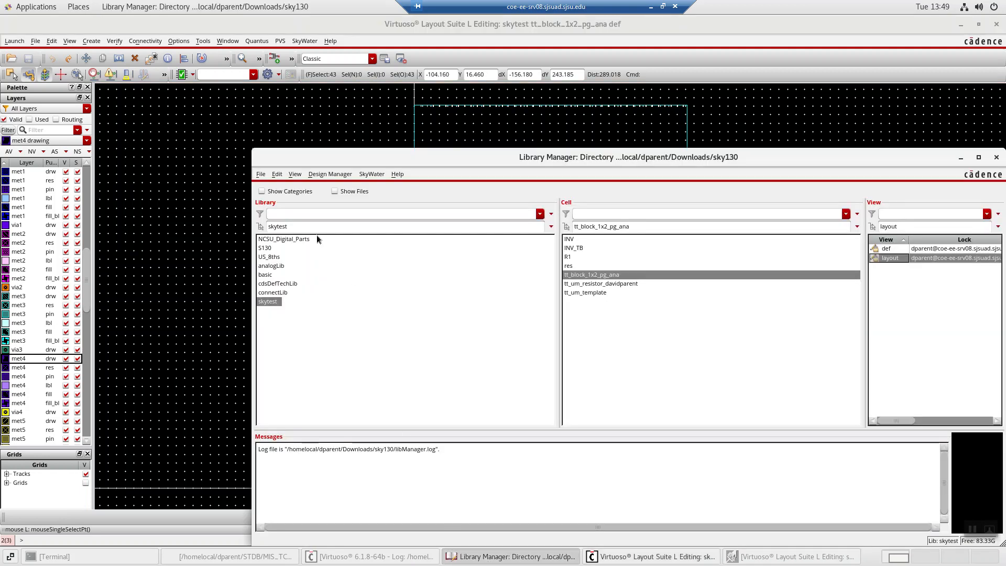
left_click(325, 559)
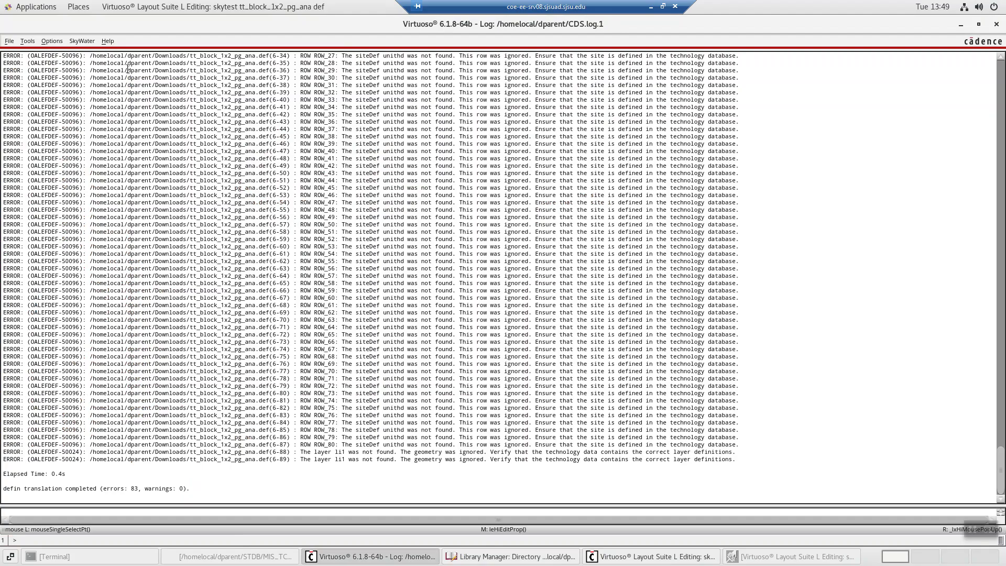
left_click(9, 41)
mouse_move(33, 82)
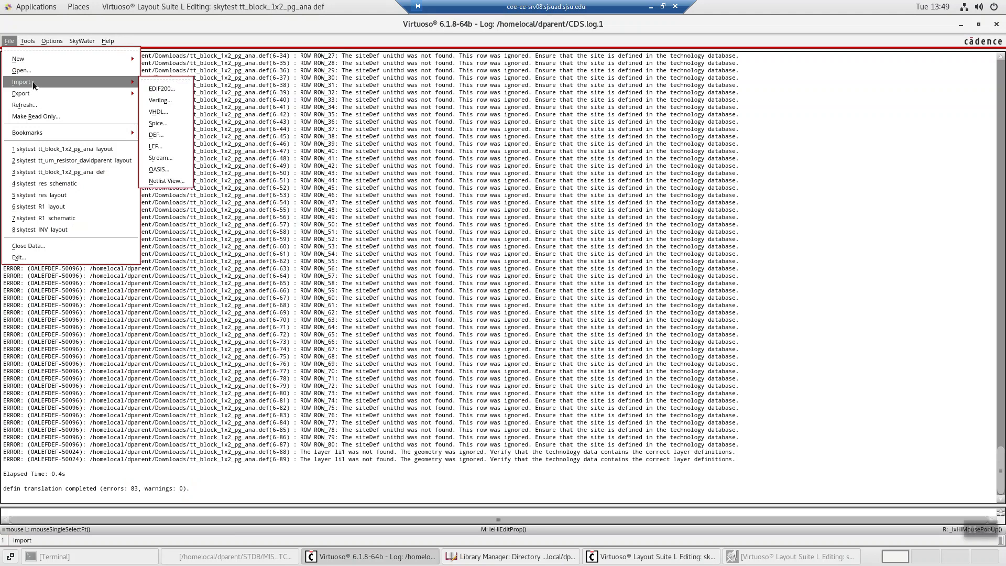
mouse_move(127, 89)
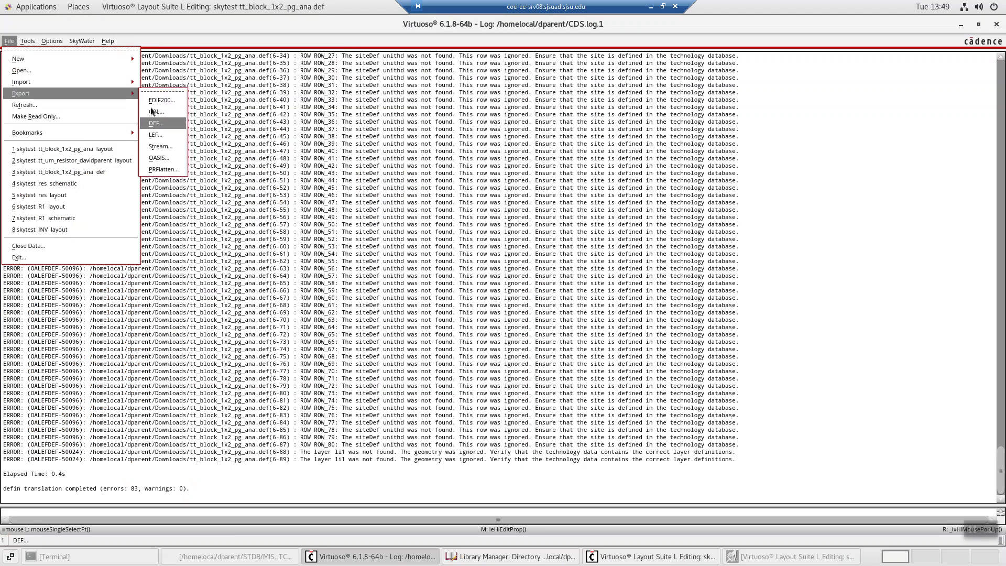
left_click(156, 134)
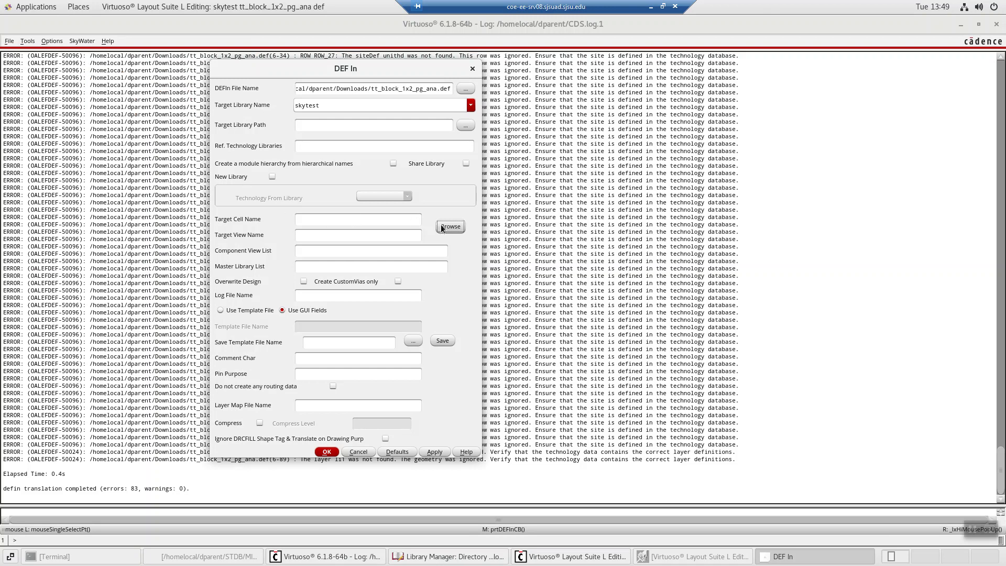
left_click(338, 236)
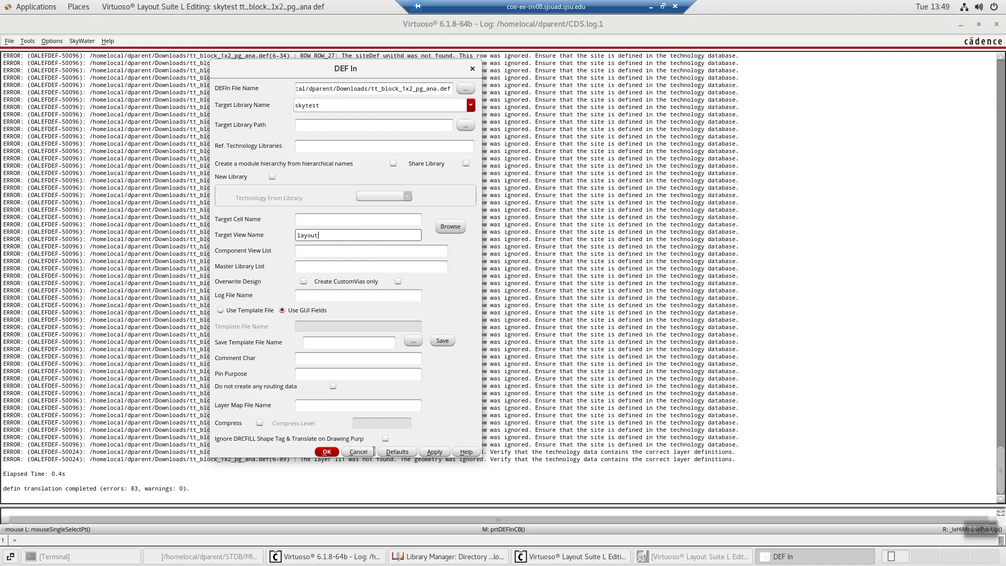
left_click(474, 69)
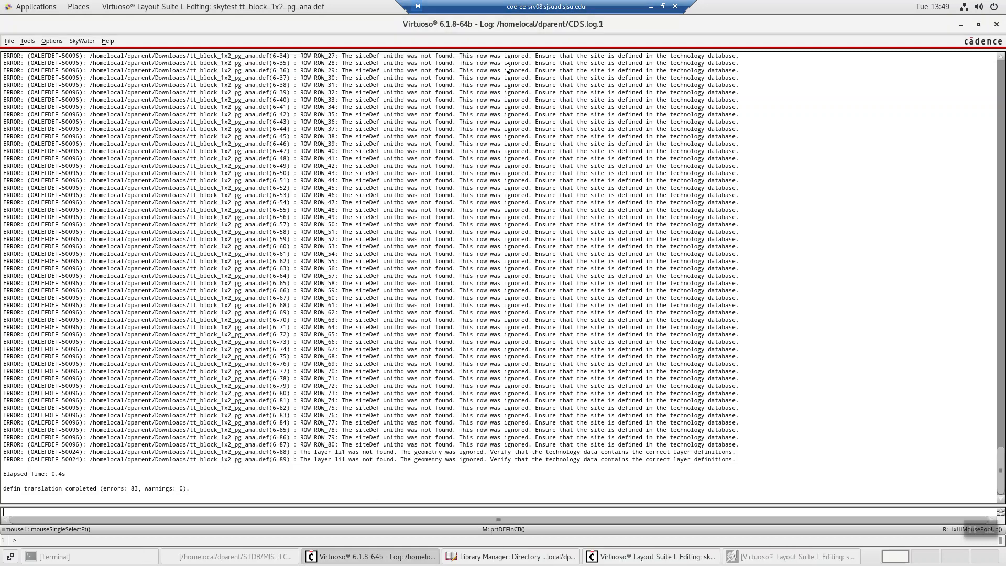
left_click(960, 25)
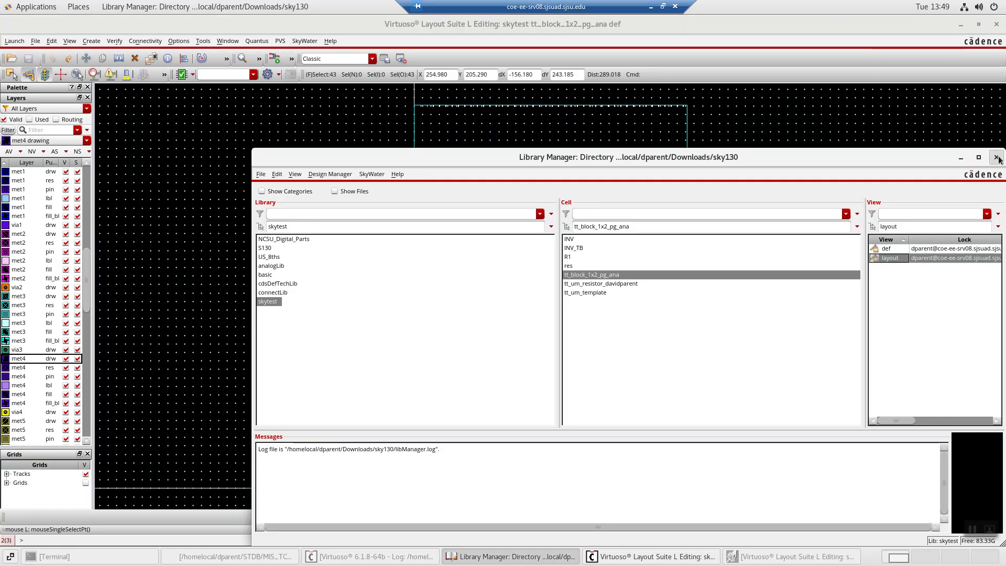
left_click(961, 157)
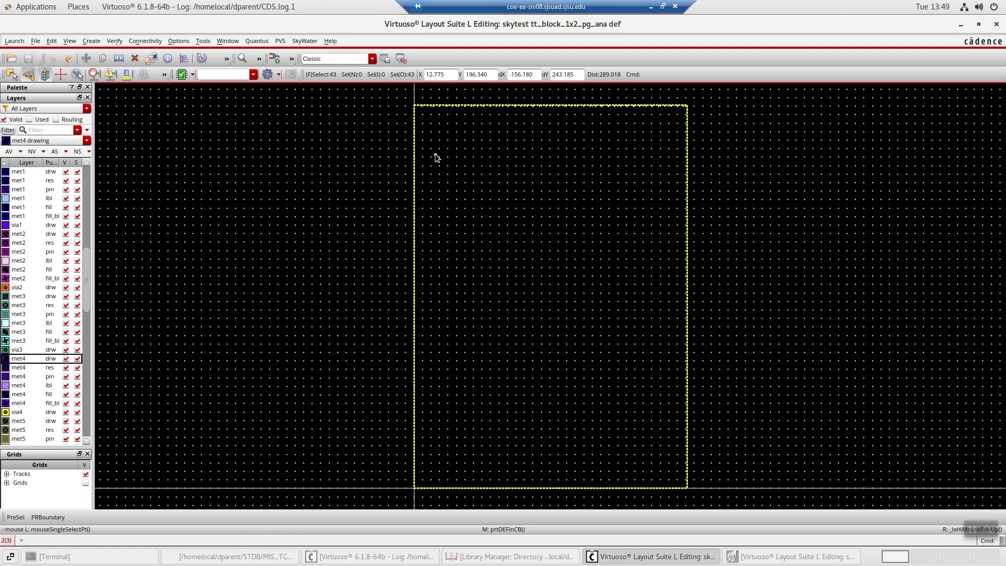
Return from the block's def view to the parent tt_um_resistor layout.
left_click(36, 41)
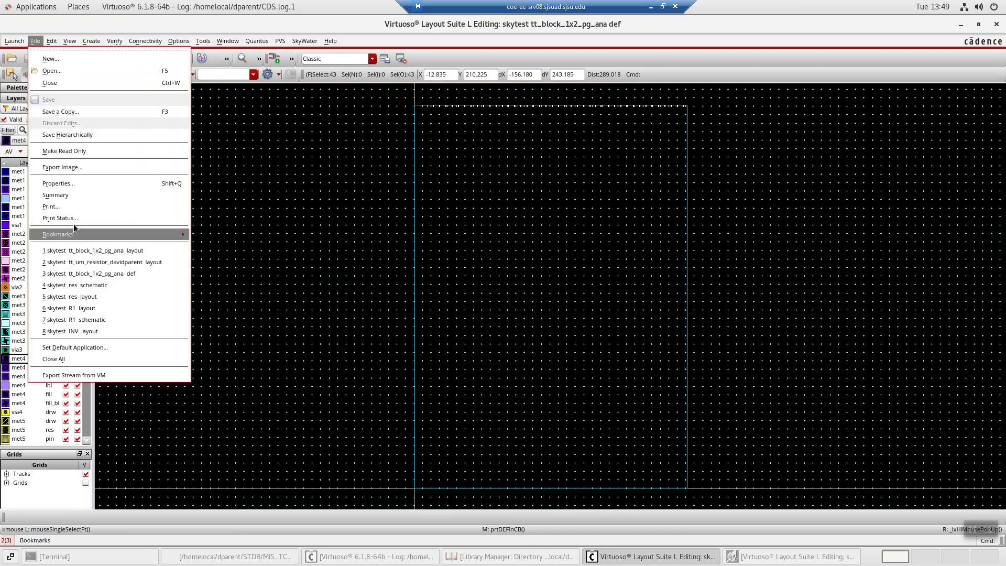
left_click(52, 41)
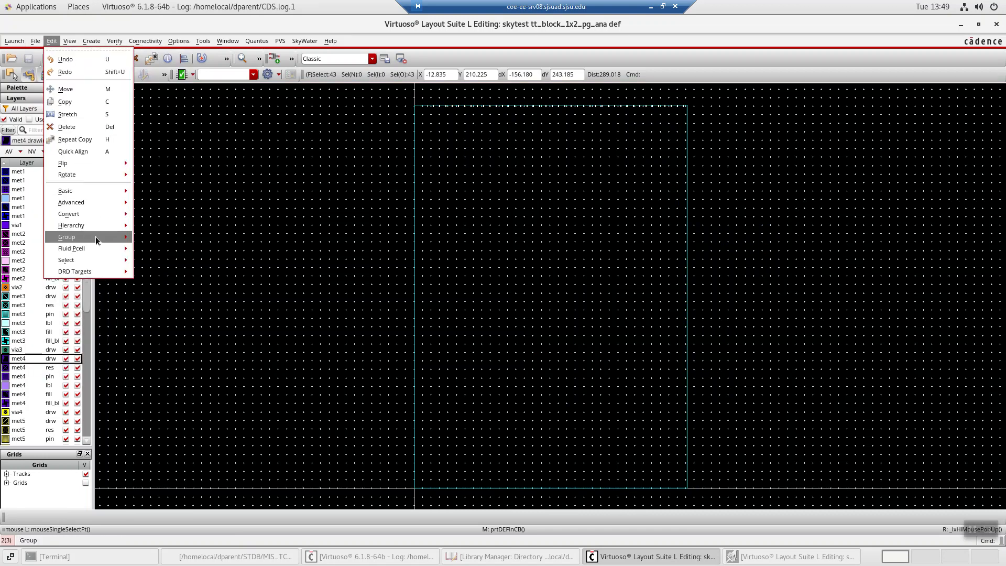
mouse_move(99, 227)
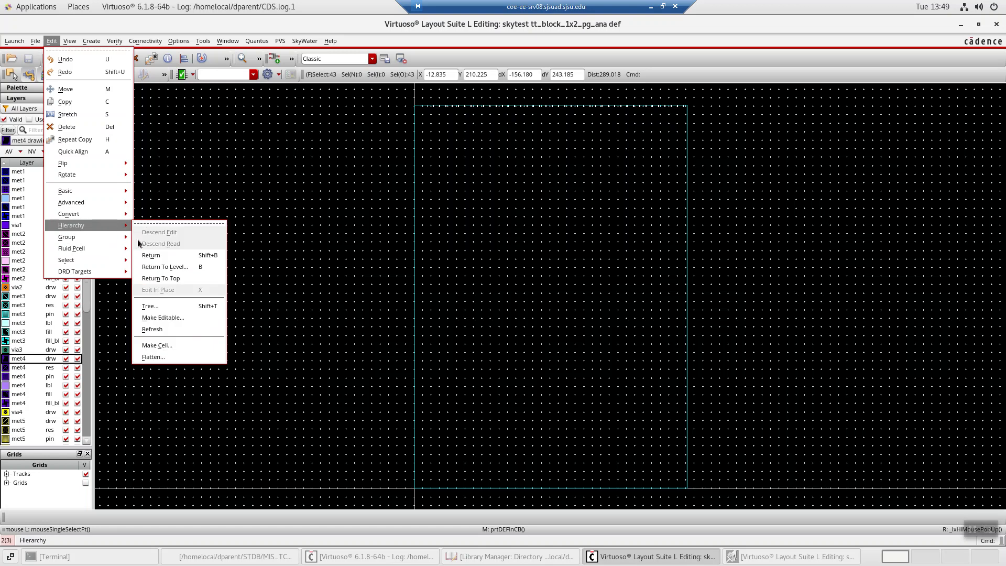
left_click(209, 255)
left_click(167, 218)
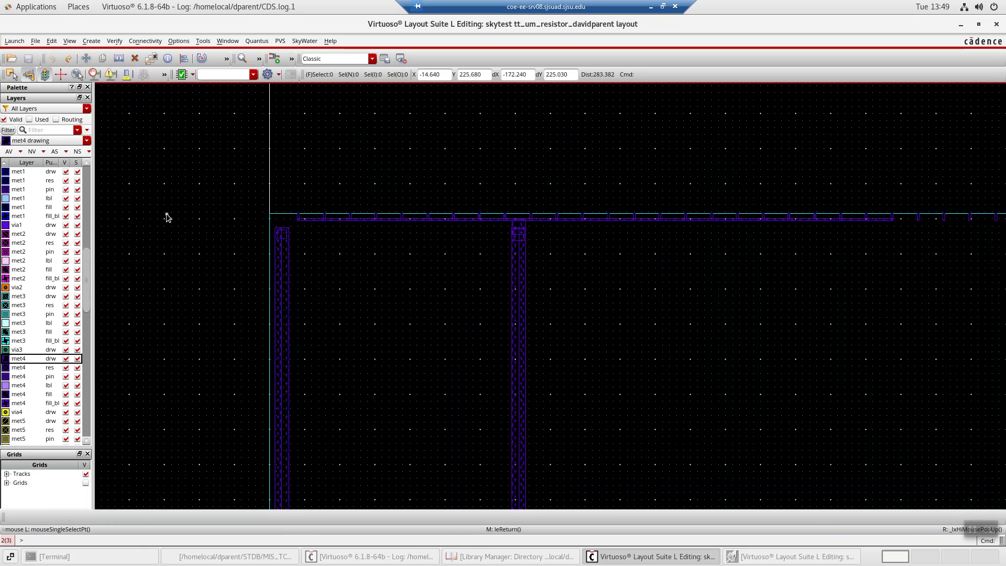
Place a second instance of tt_block_1x2_pg_ana, using its def view, just above the existing block.
key("Delete")
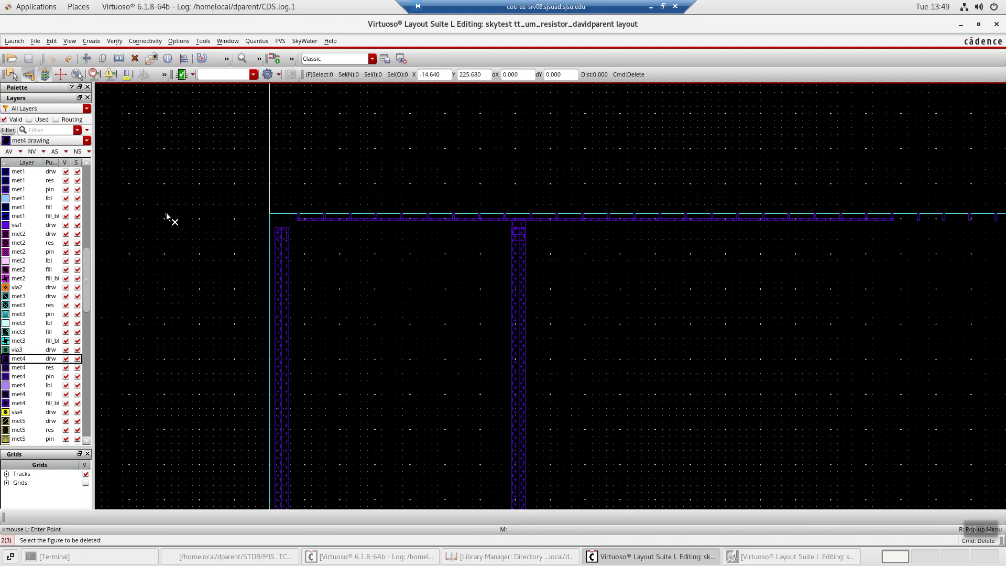
key("i")
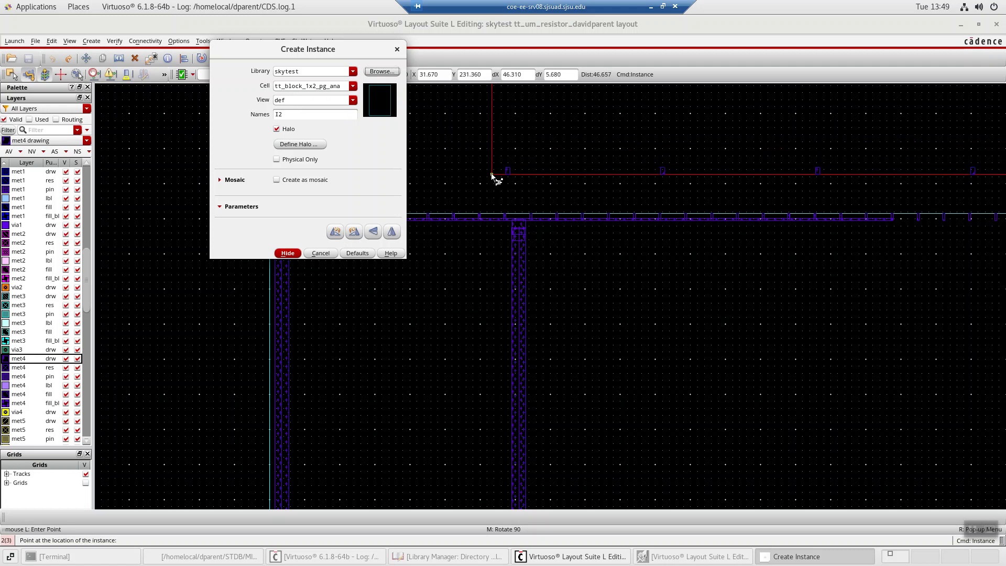
left_click(451, 182)
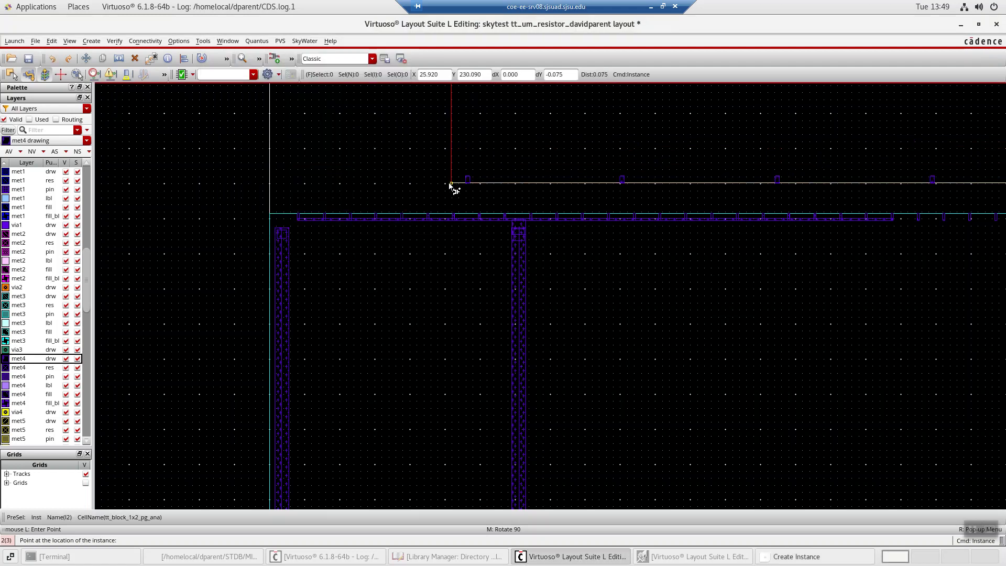
key("Escape")
scroll(398, 194, "down", 10, "ctrl")
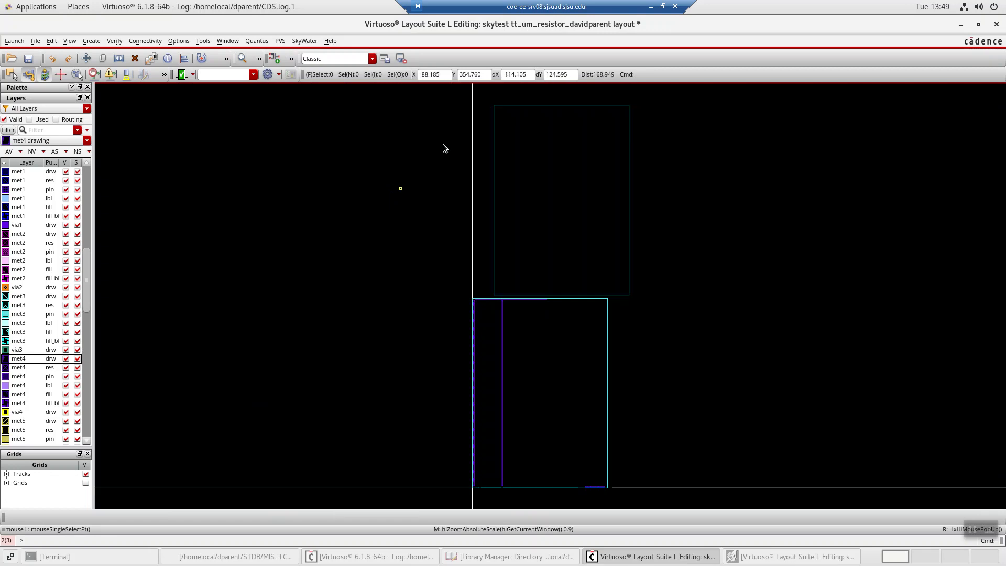
Delete the extra tt_block_1x2_pg_ana instance above the original block.
right_click_drag(489, 96, 645, 146)
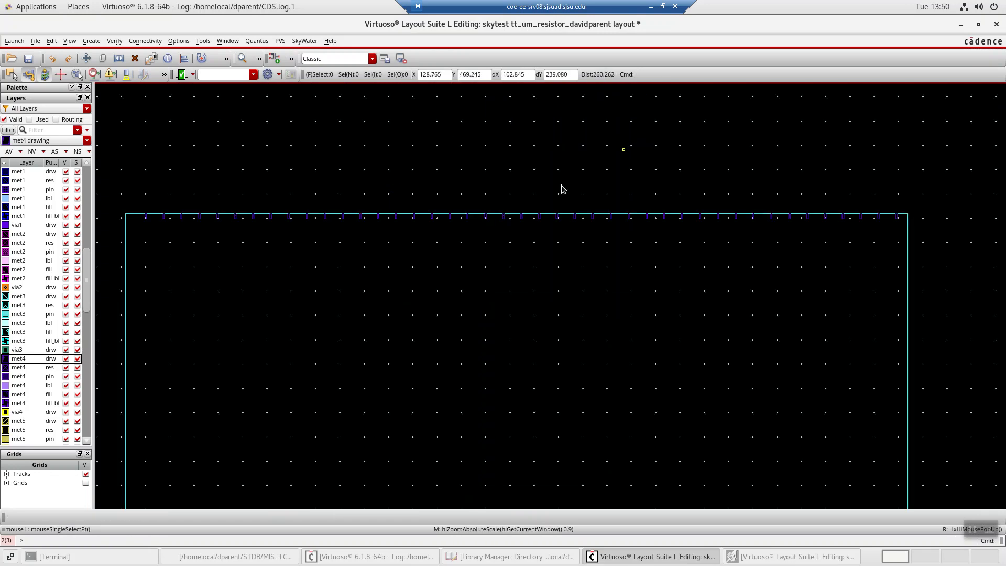
right_click_drag(348, 191, 602, 277)
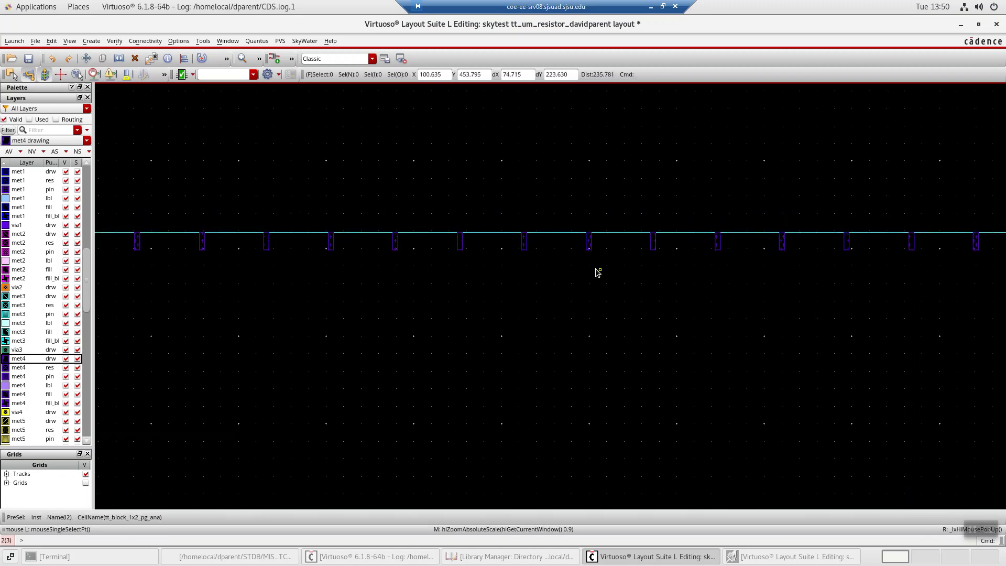
left_click(580, 289)
key("Delete")
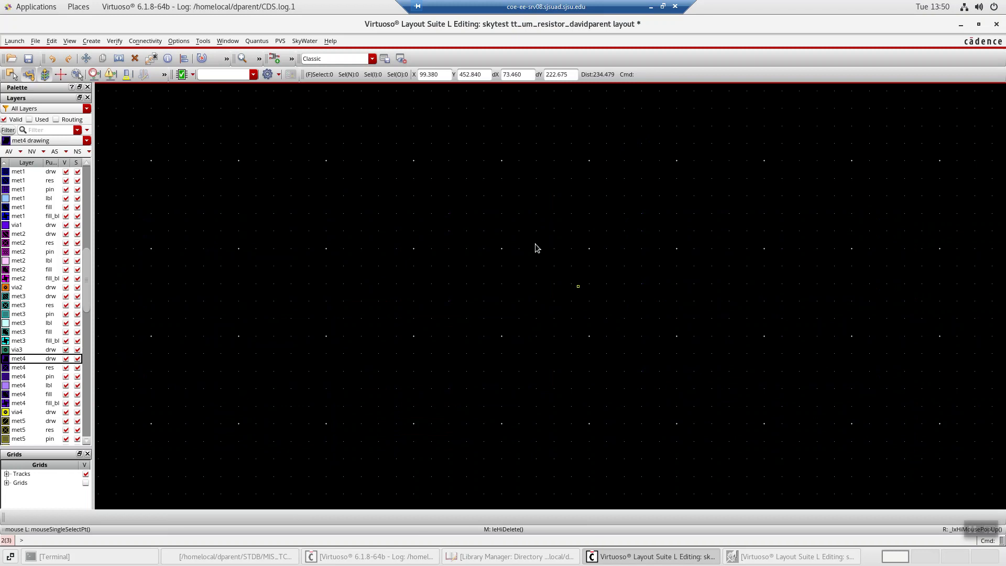
scroll(510, 225, "down", 5)
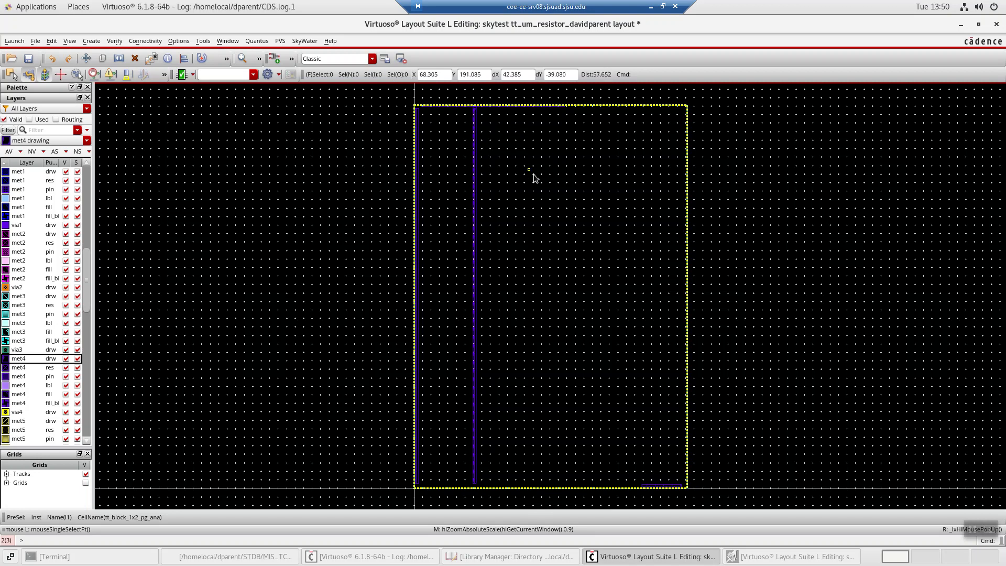
right_click_drag(385, 101, 506, 140)
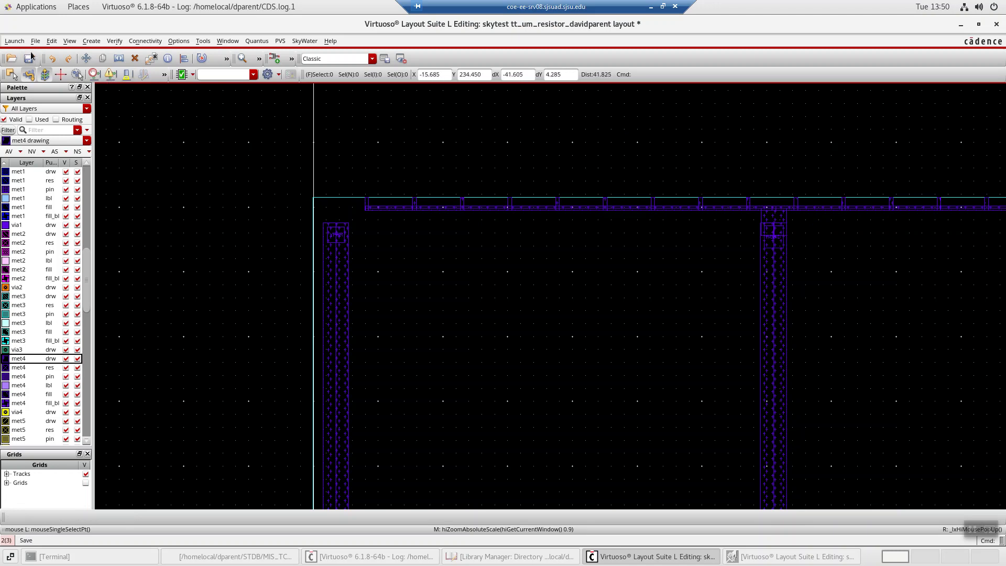
left_click(89, 43)
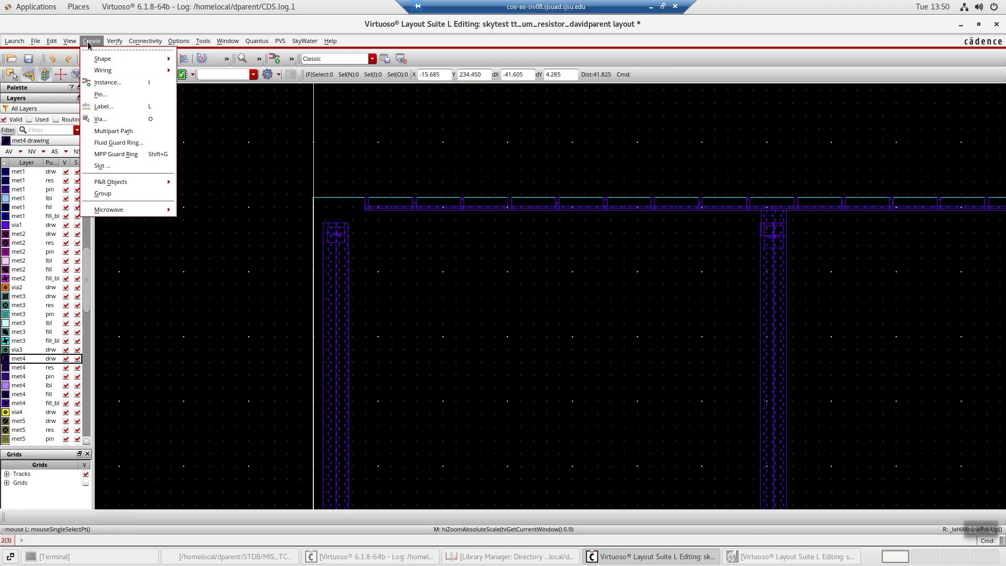
left_click(99, 94)
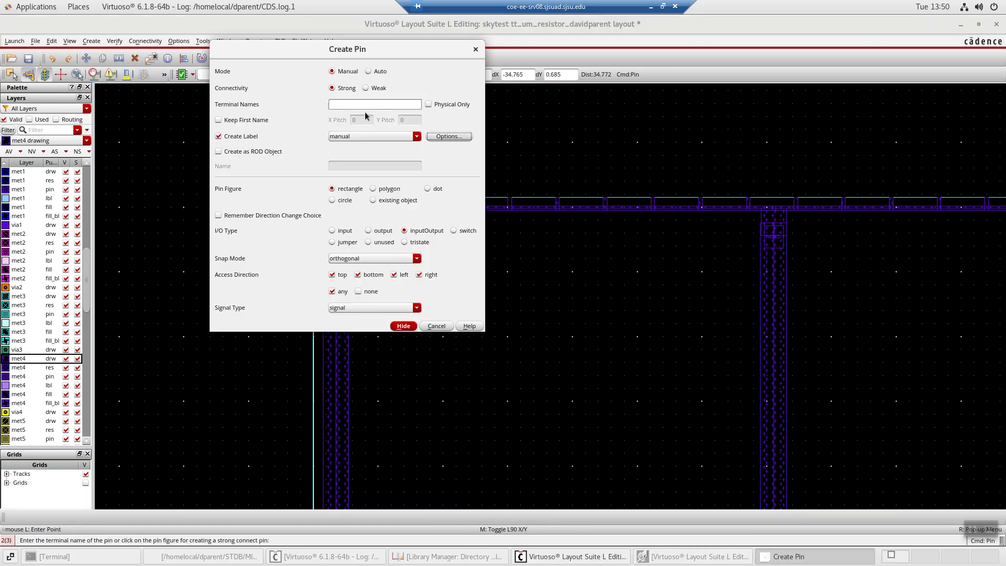
left_click(332, 104)
type("VPW")
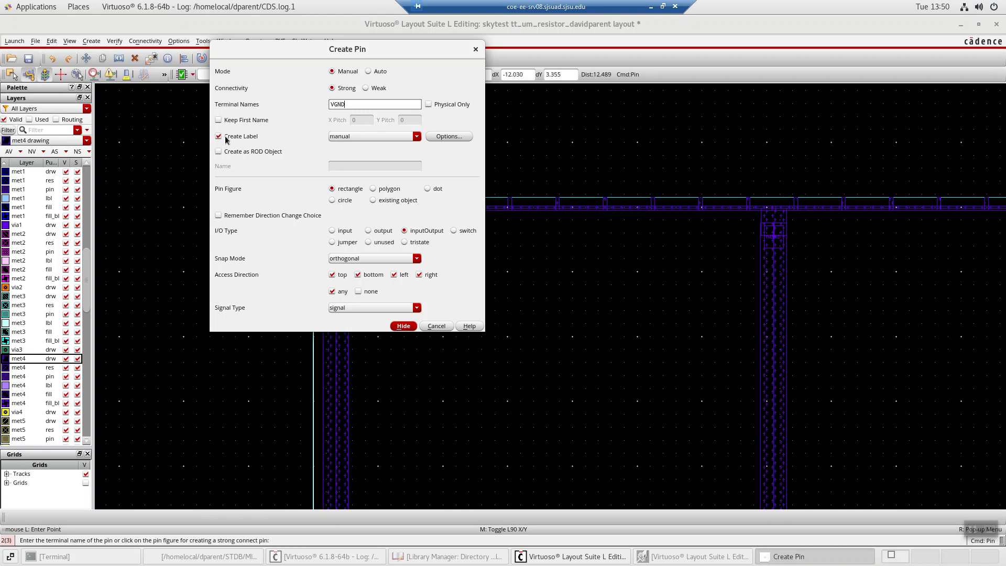
left_click(439, 136)
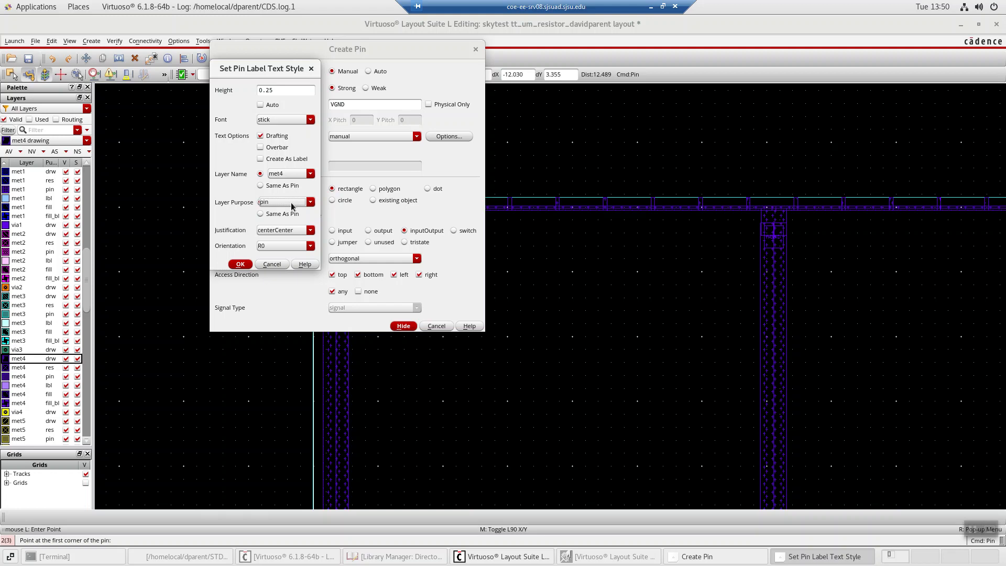
left_click(242, 265)
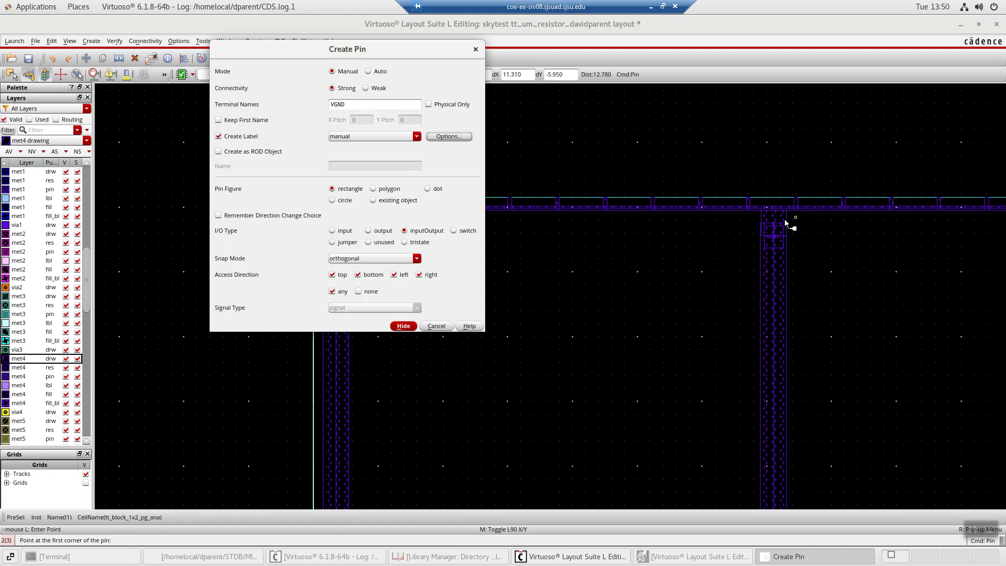
left_click(475, 48)
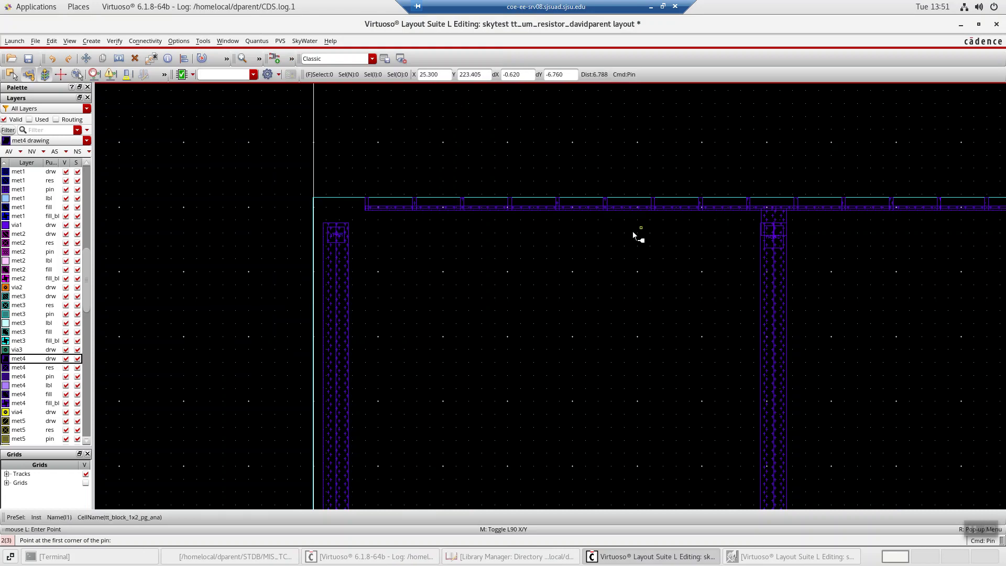
key("Escape")
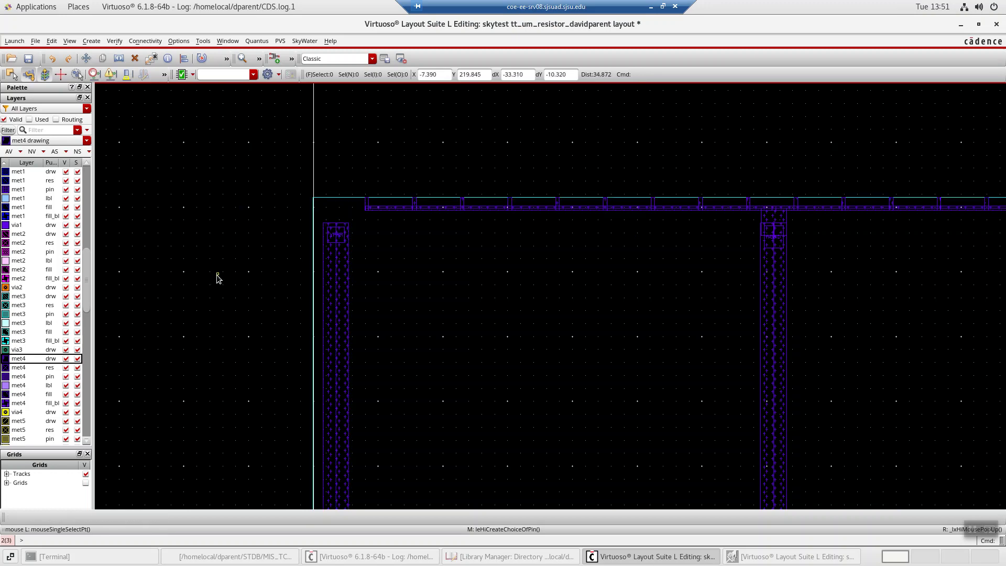
Inspect the path properties of the leftmost vertical met4 strap, plus the horizontal met4 bar joining two pins near the block's lower-right corner.
left_click(334, 309)
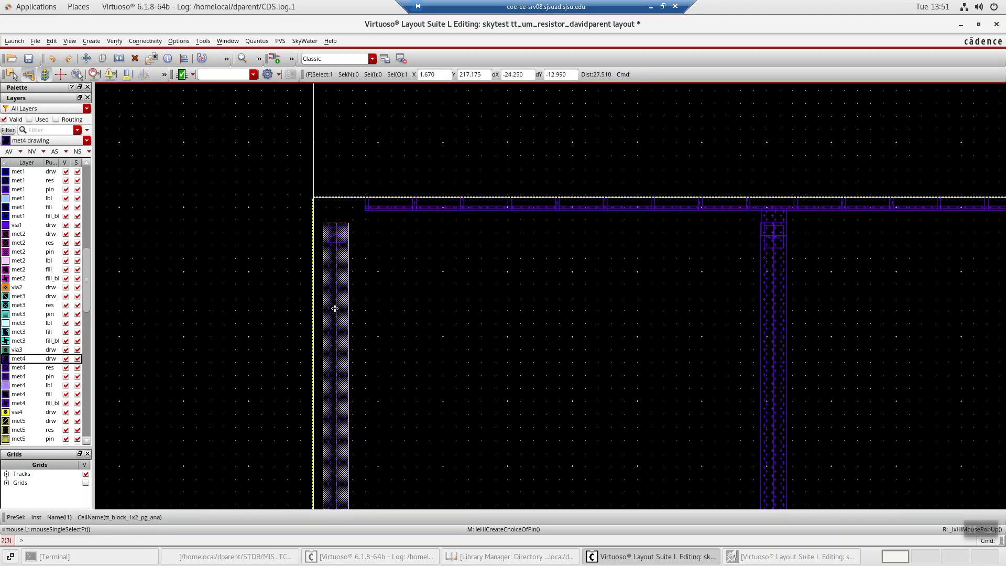
key("q")
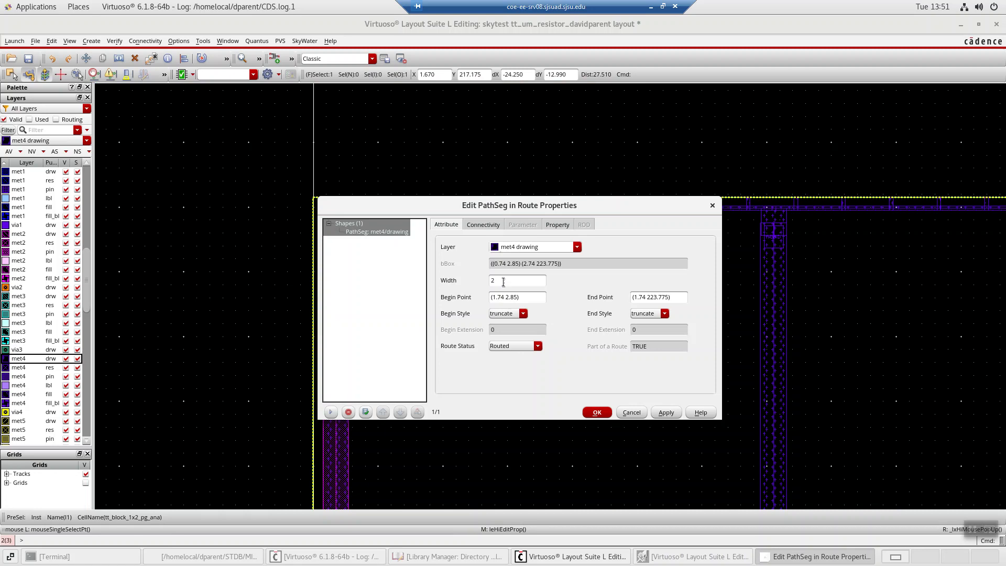
left_click(664, 412)
left_click(632, 413)
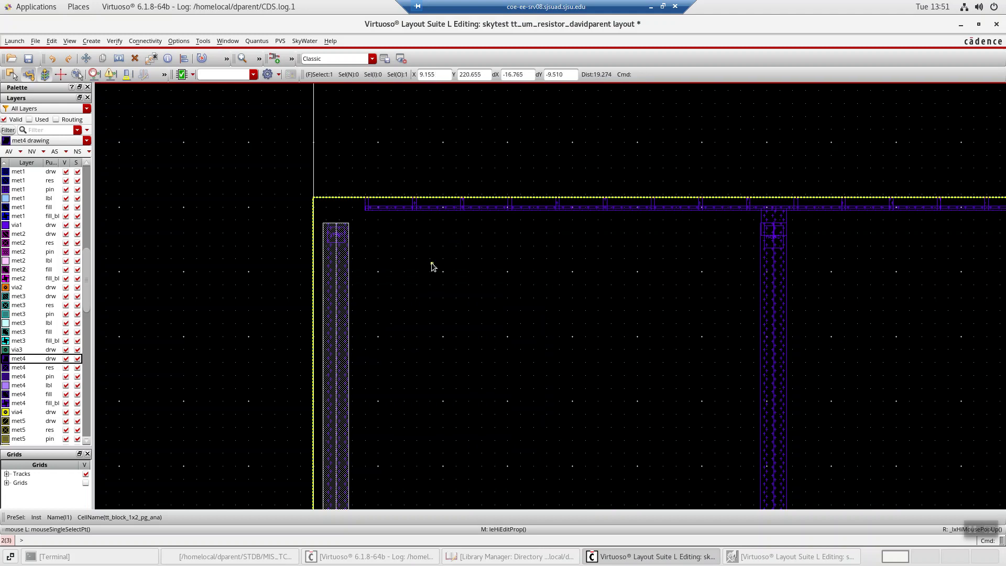
key("f")
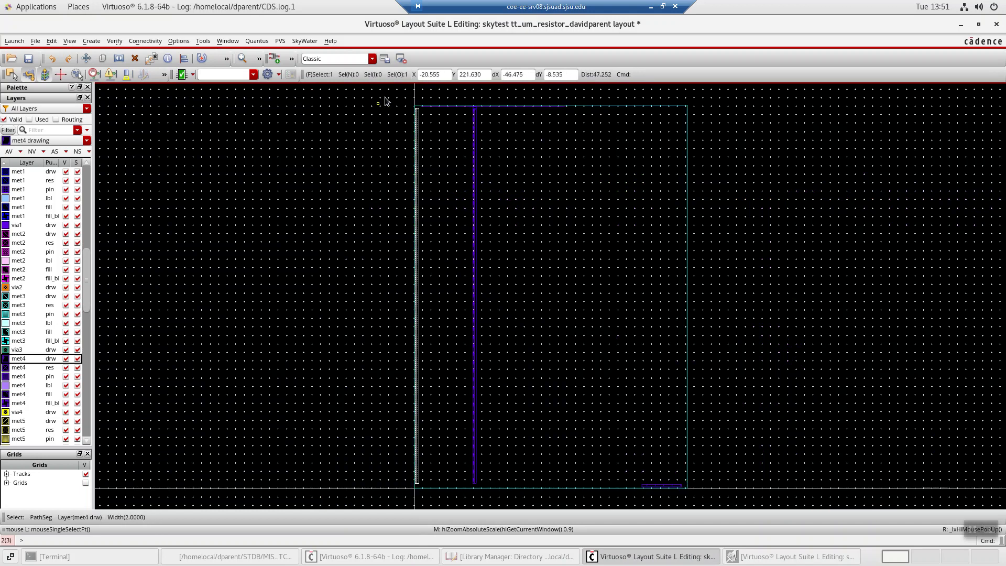
right_click_drag(753, 435, 584, 494)
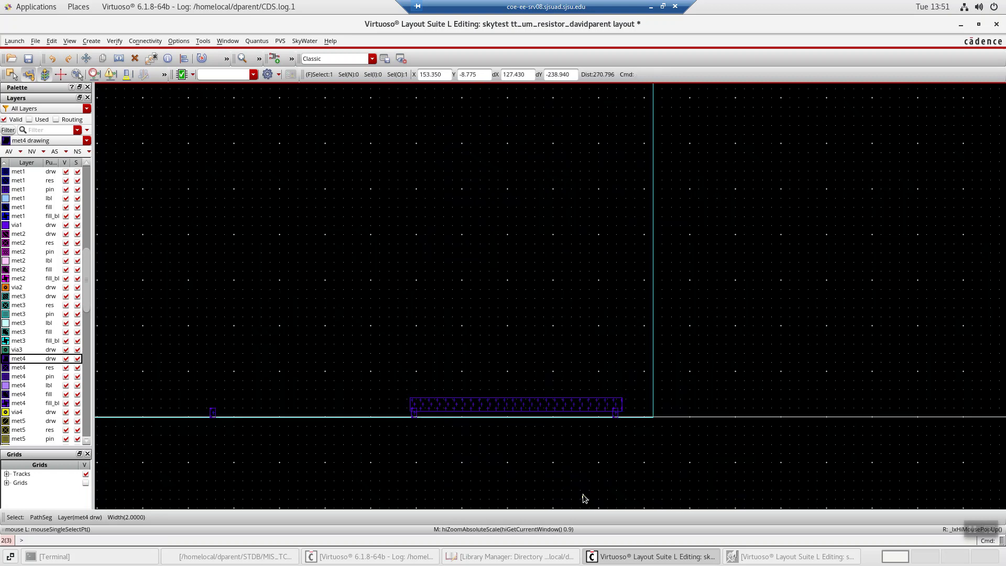
right_click_drag(692, 363, 381, 450)
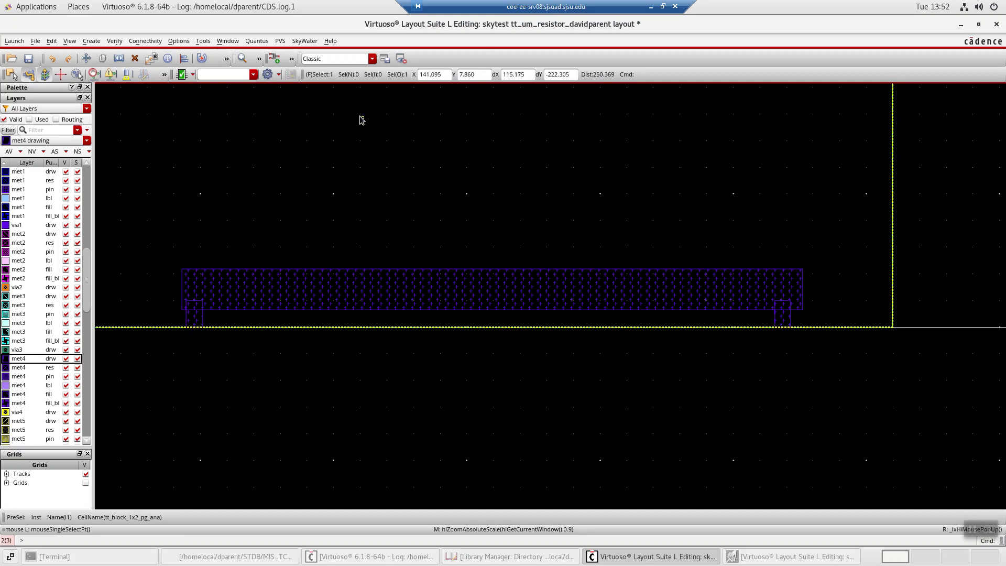
Export the skytest library's tt_um_resistor cell to a LEF 5.8 file, using its def and layout views.
left_click(961, 26)
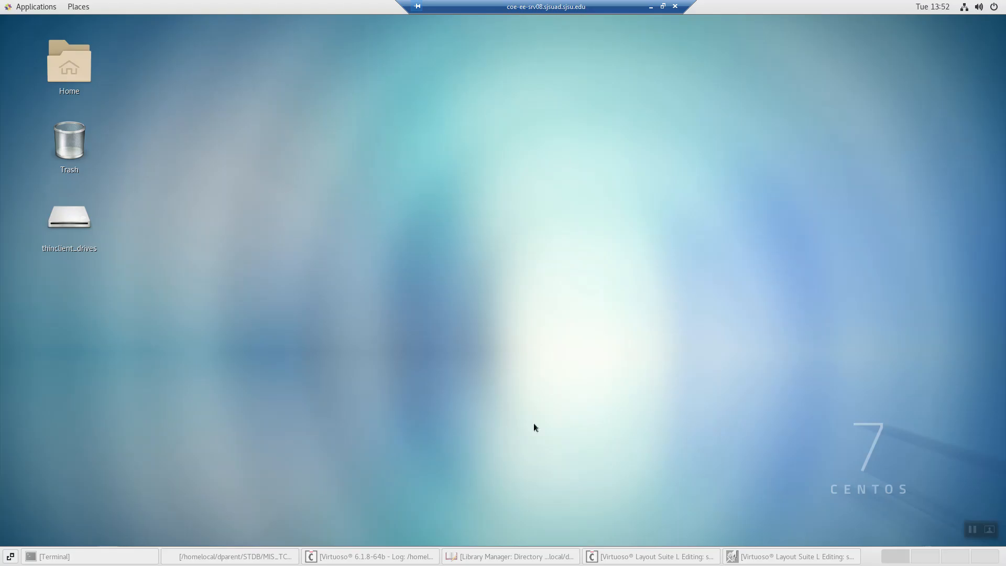
left_click(374, 556)
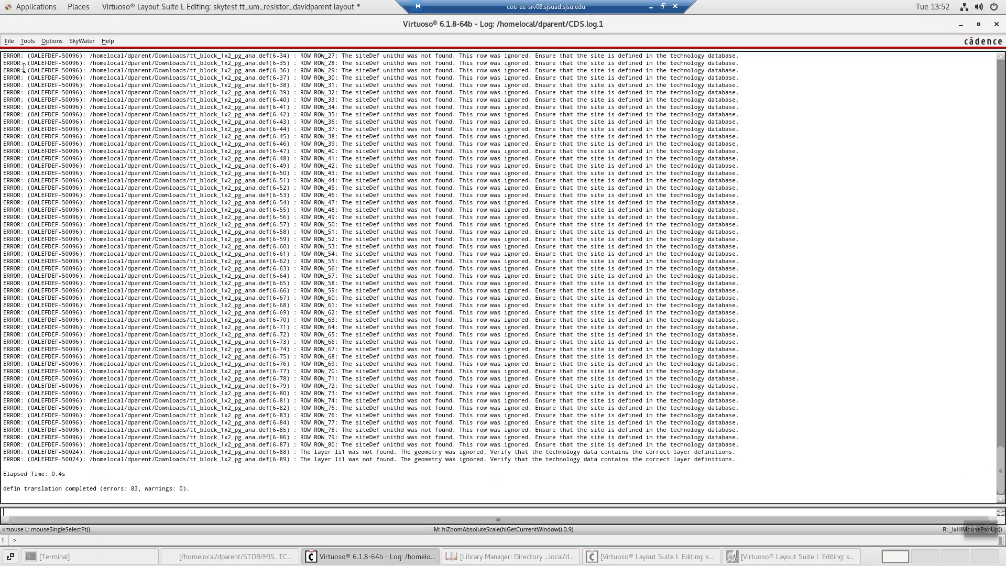
left_click(9, 41)
mouse_move(37, 96)
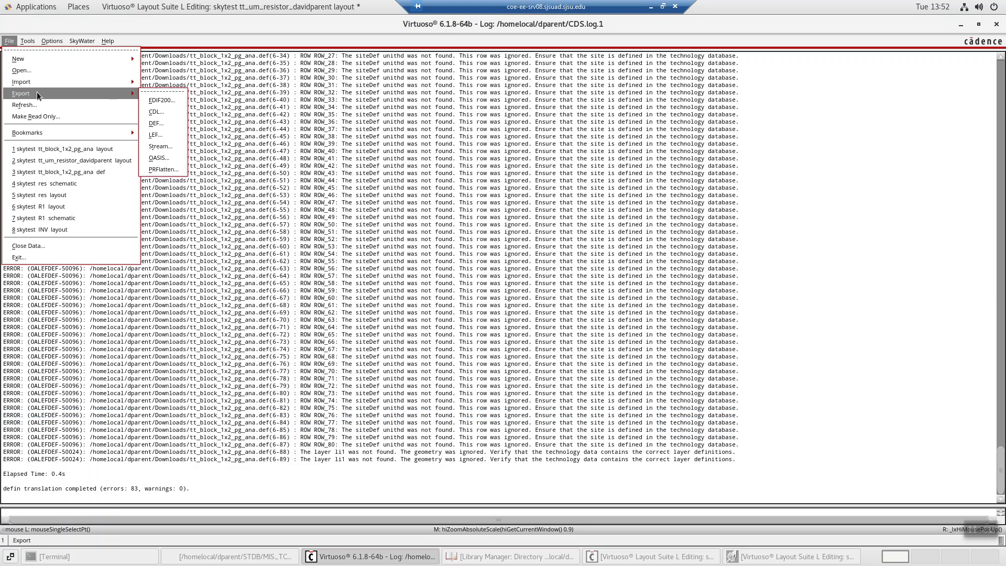
left_click(161, 135)
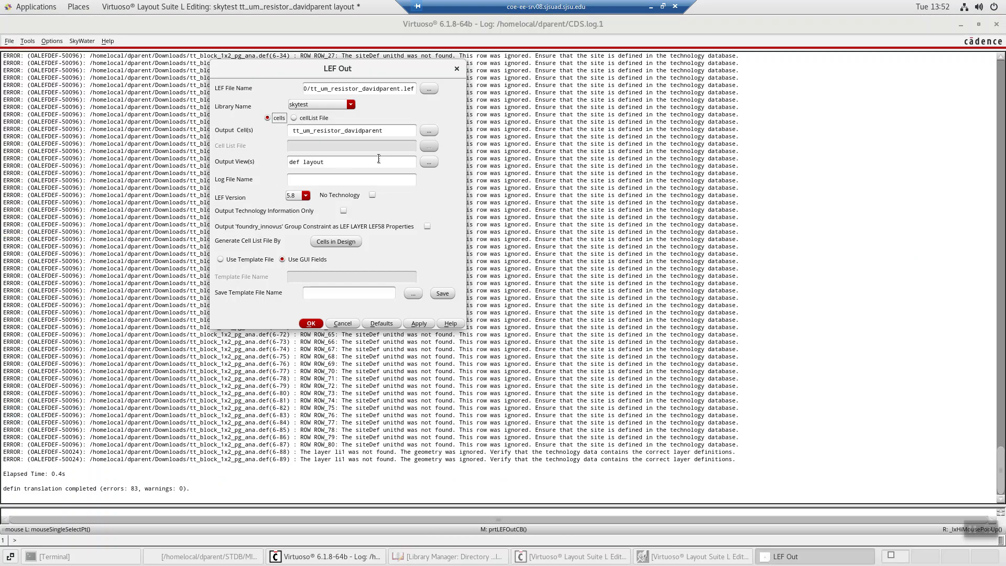
left_click_drag(383, 131, 283, 141)
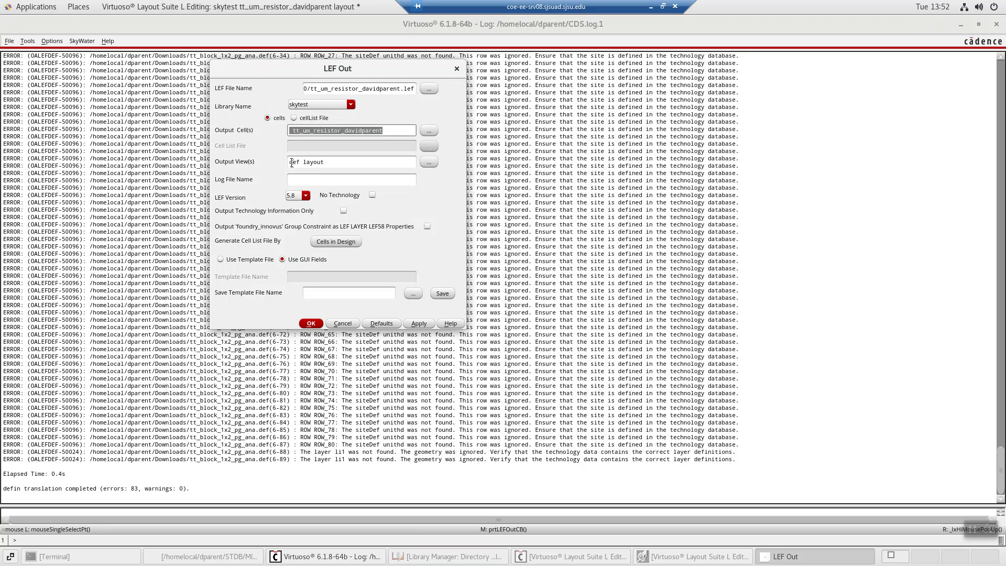
left_click_drag(333, 163, 271, 166)
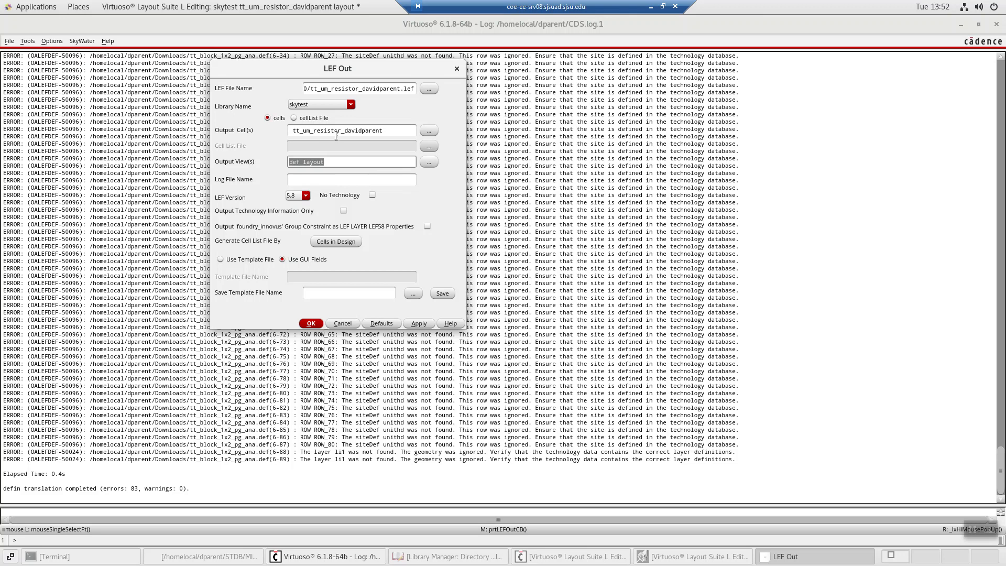
left_click(428, 131)
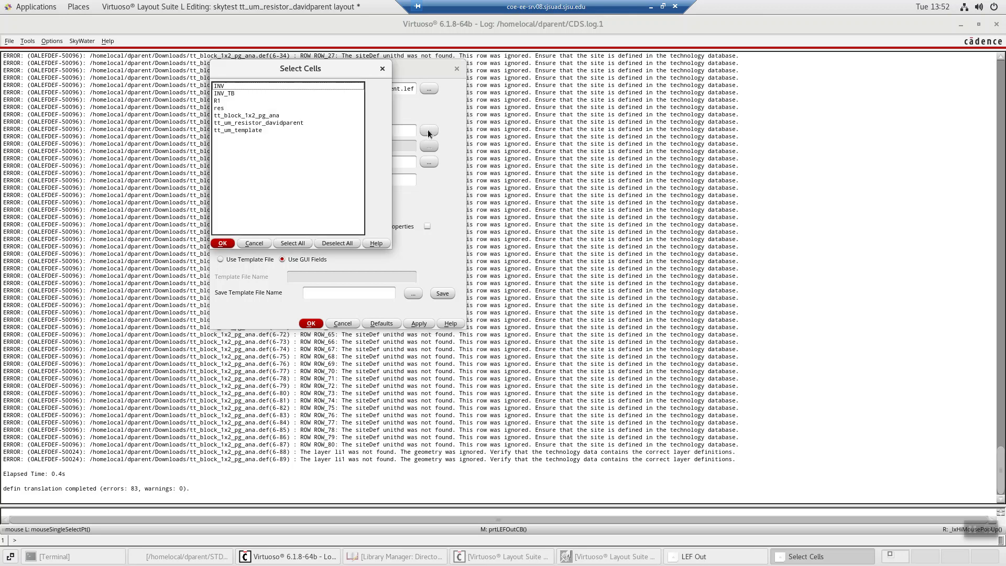
left_click(271, 125)
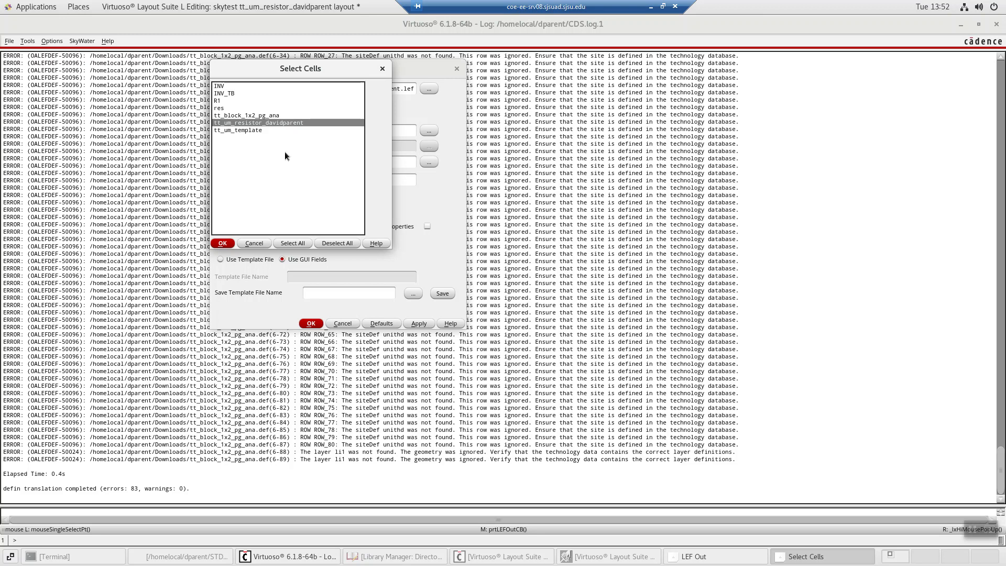
left_click(223, 243)
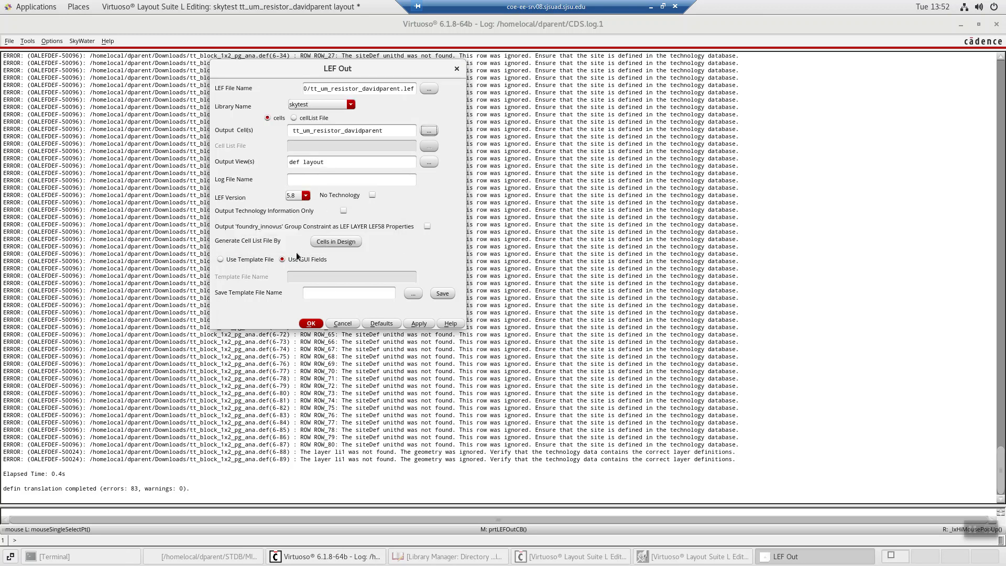
left_click(312, 324)
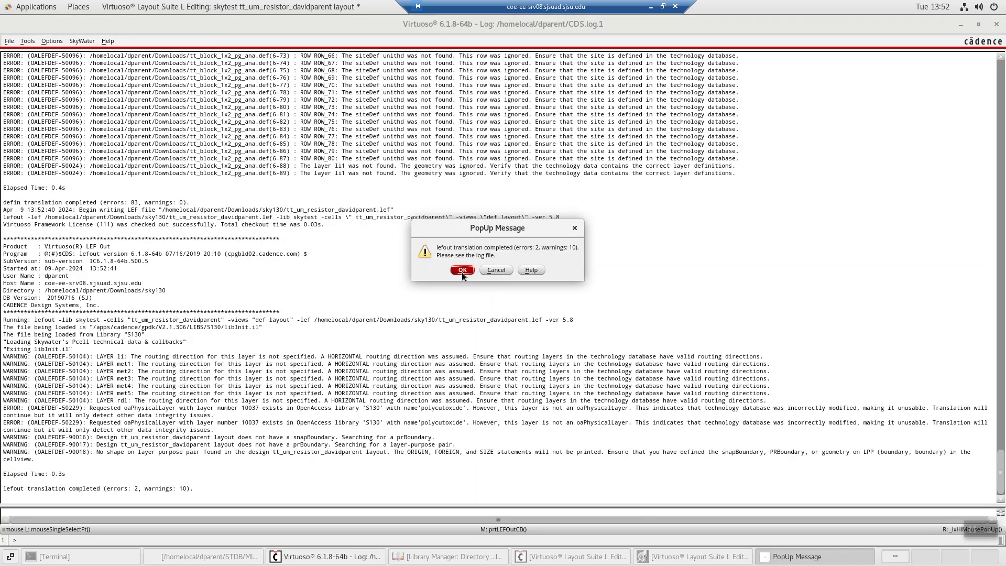
left_click(462, 271)
Examine the LEF export errors in the log, checking the polycutoxide layer name and its layer number.
left_click_drag(167, 409, 477, 420)
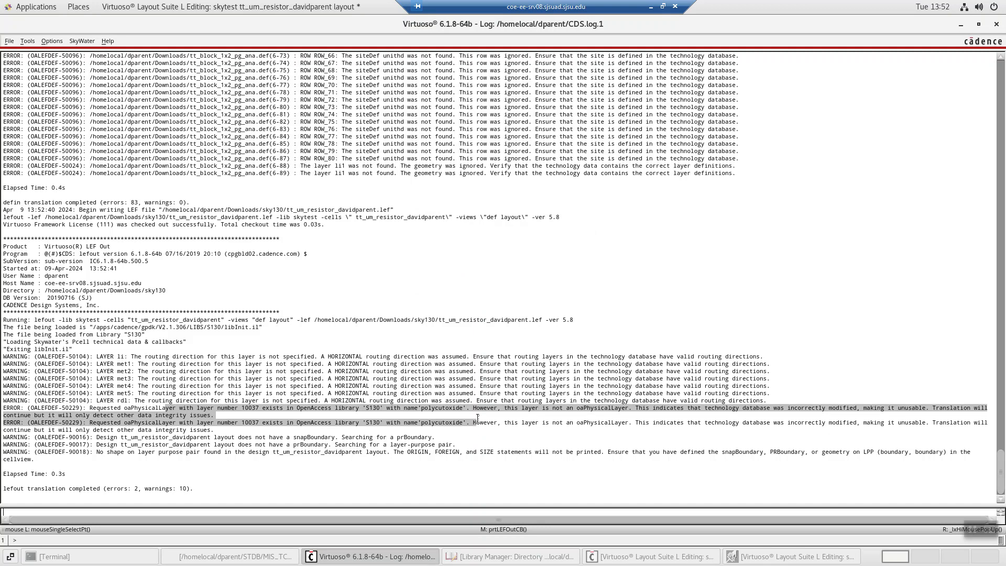
double_click(434, 407)
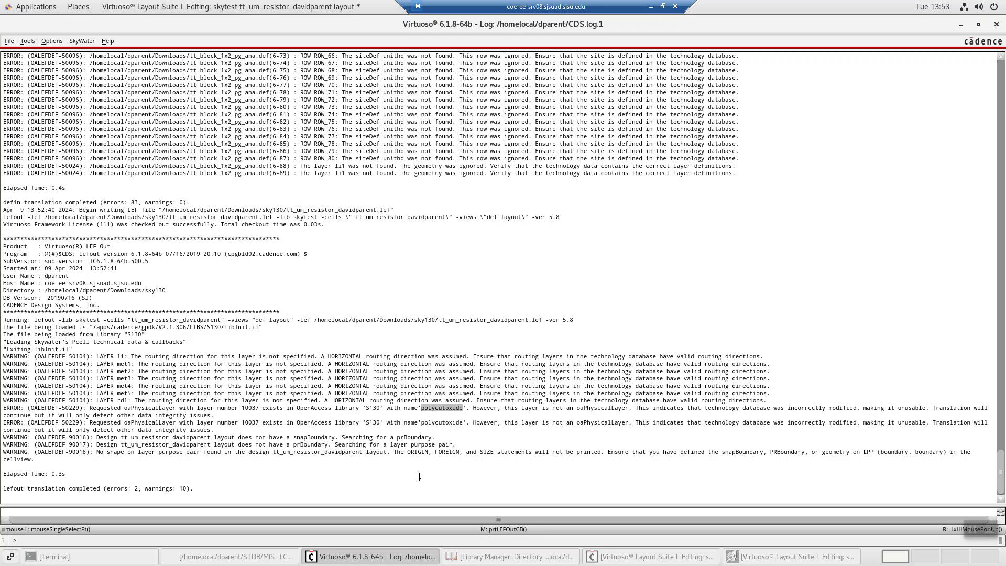
double_click(250, 408)
left_click(9, 43)
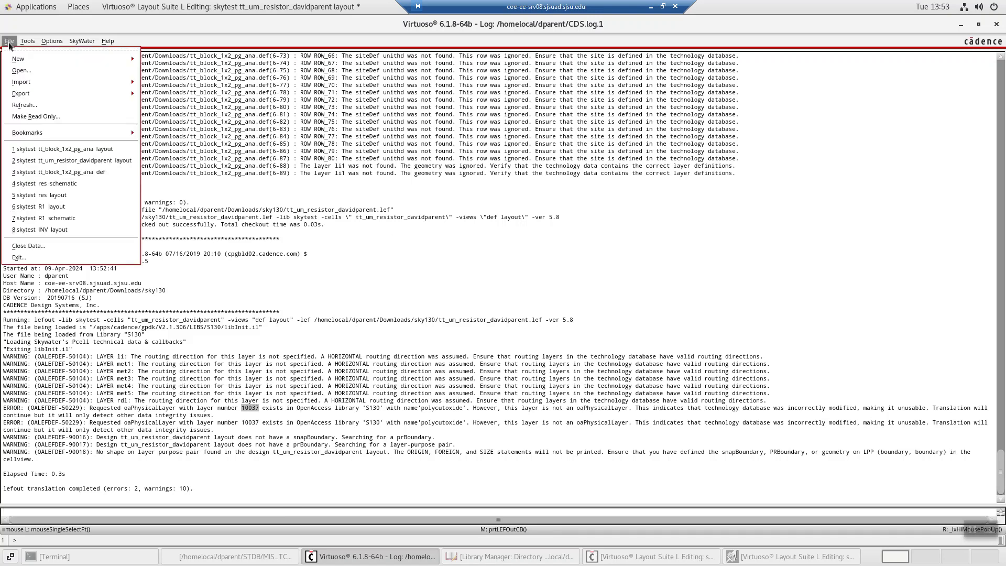
mouse_move(28, 44)
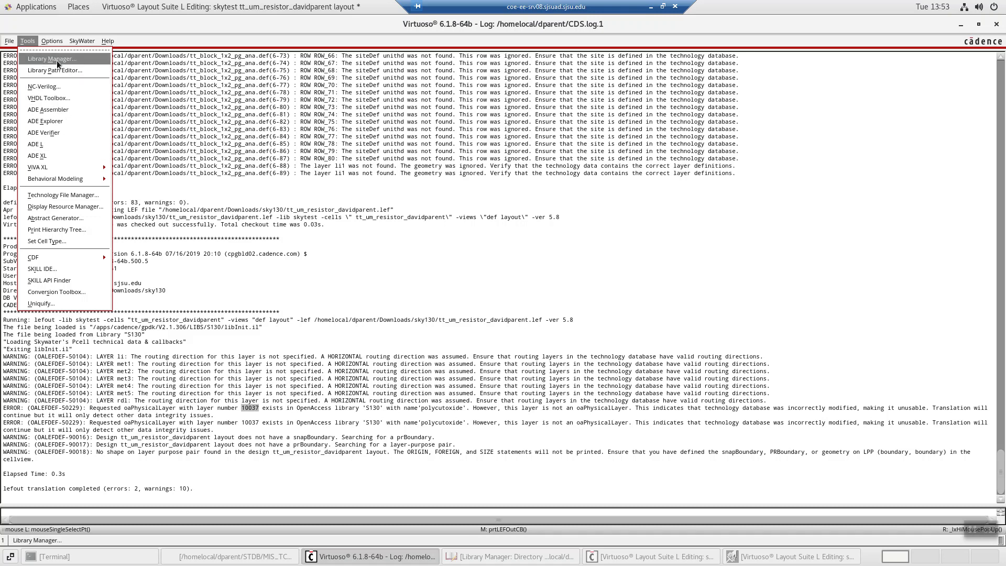
left_click(10, 45)
Stream out skytest's tt_um_resistor layout to a GDS file with the S130 technology library and layer map, saving the modified layout.
left_click(9, 44)
mouse_move(36, 82)
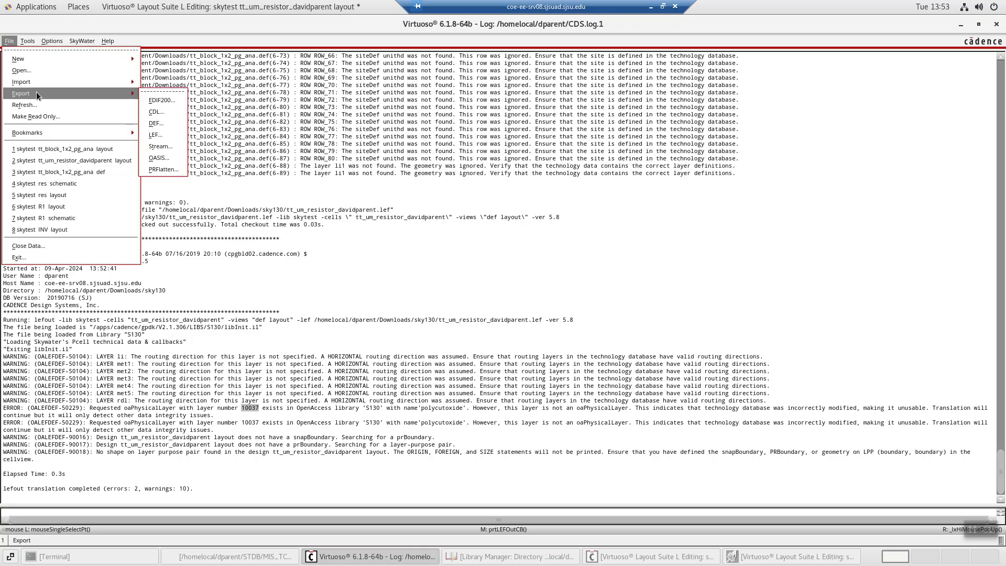
mouse_move(135, 94)
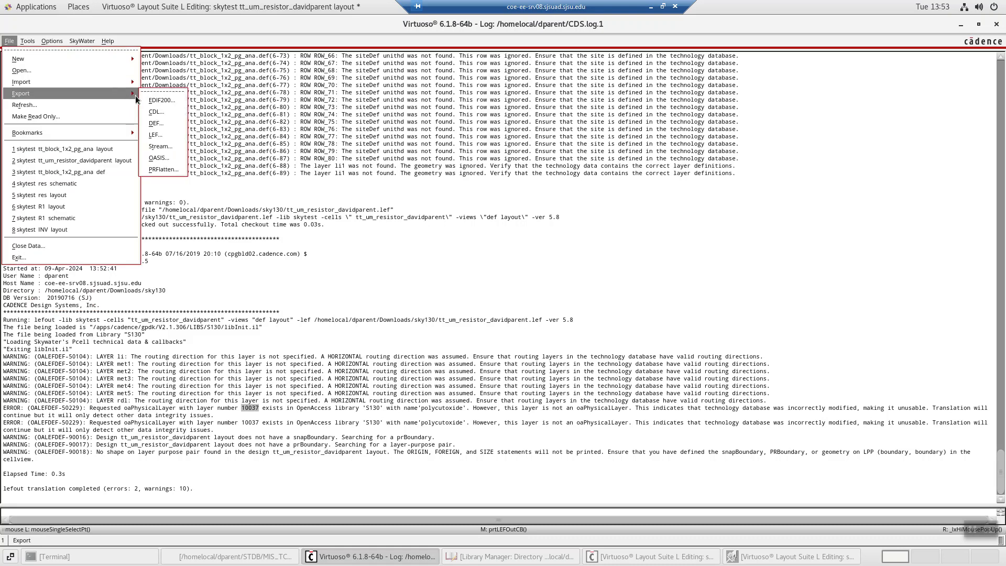
left_click(174, 146)
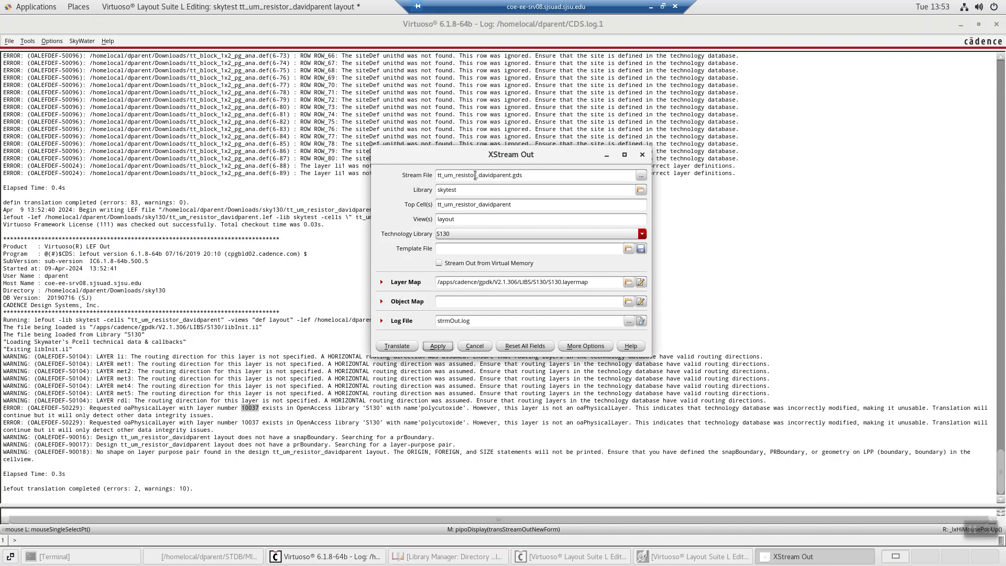
double_click(516, 174)
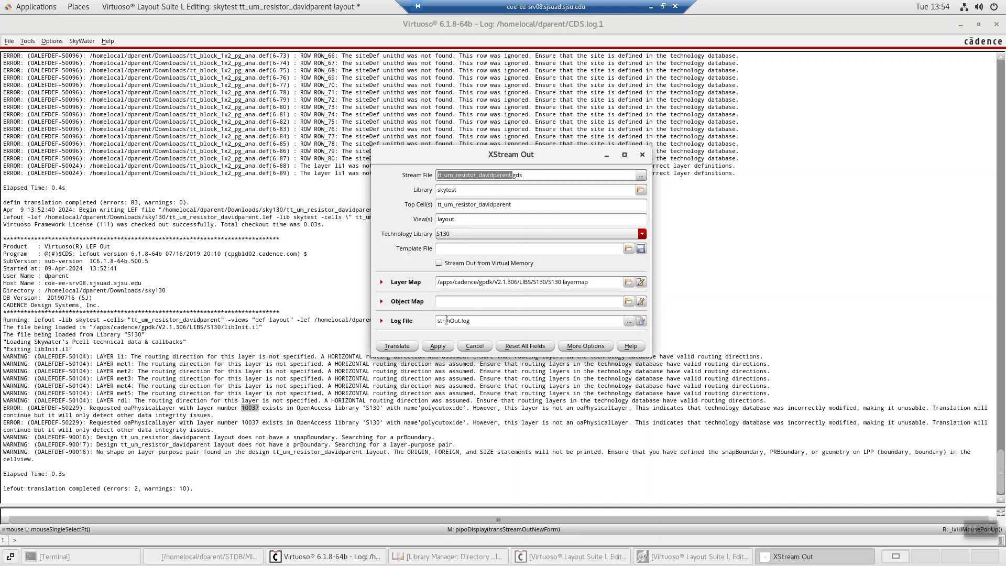
left_click(388, 347)
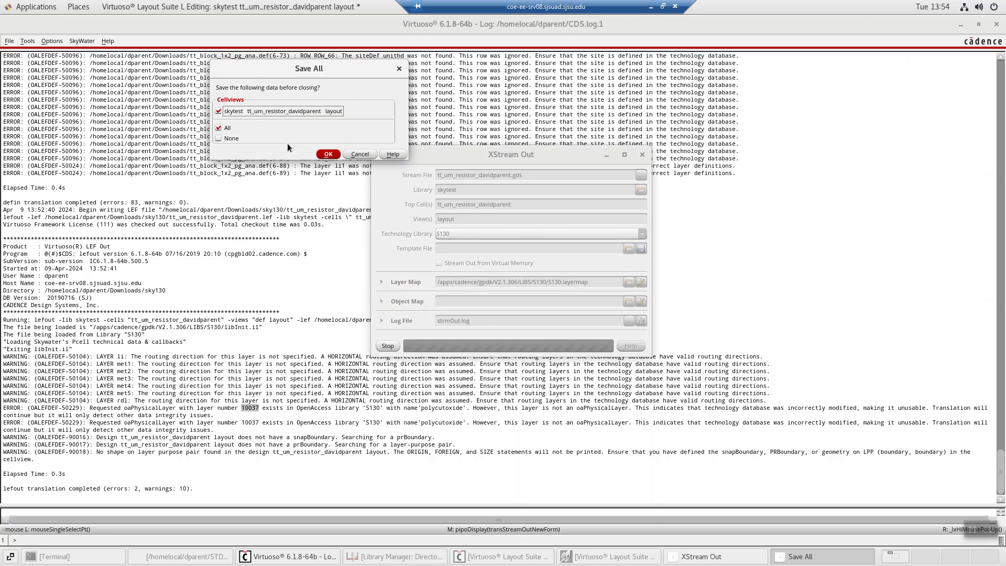
left_click(327, 154)
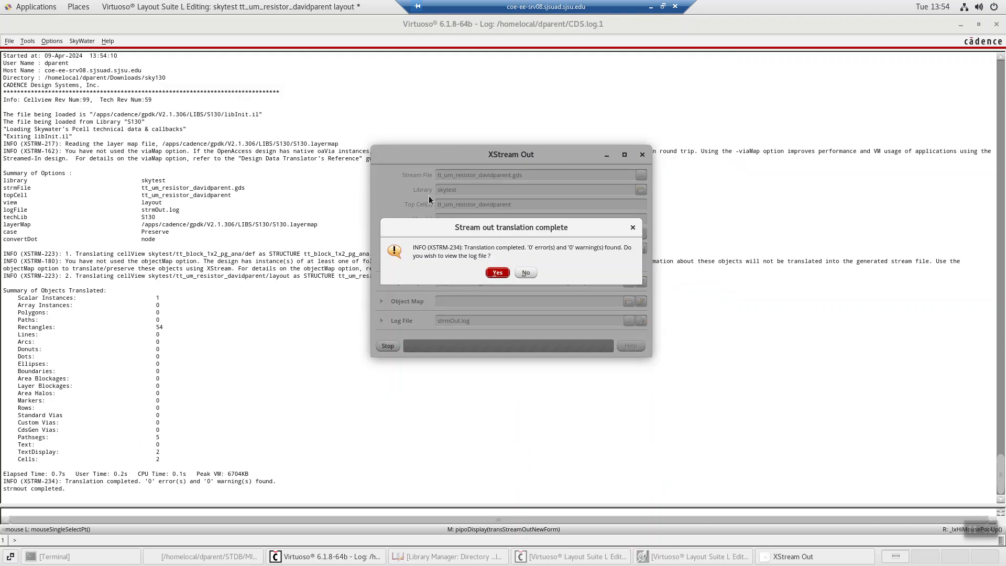
Acknowledge the completed stream-out by requesting its log, and switch from the remote Virtuoso session to Chrome.
left_click(503, 274)
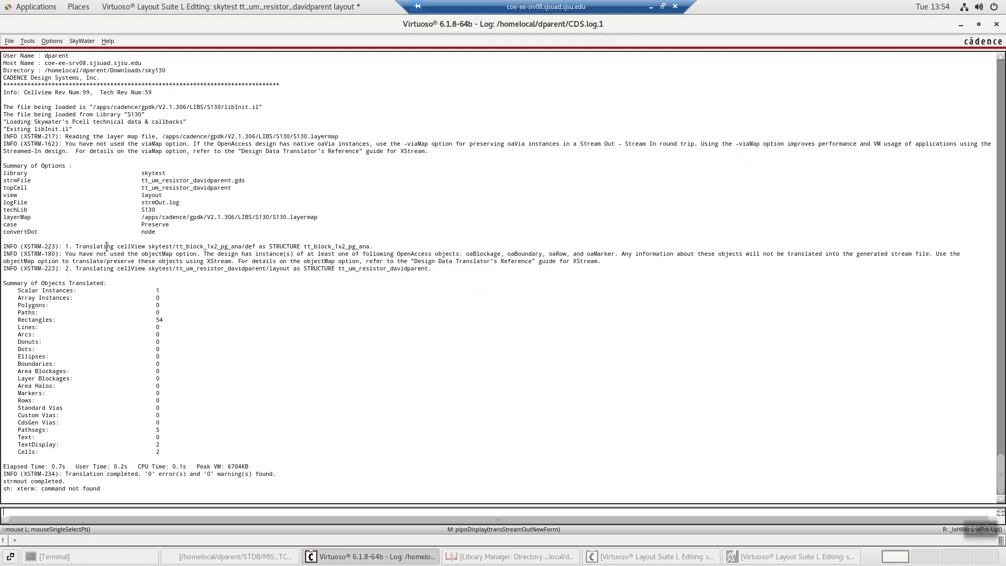
left_click(960, 26)
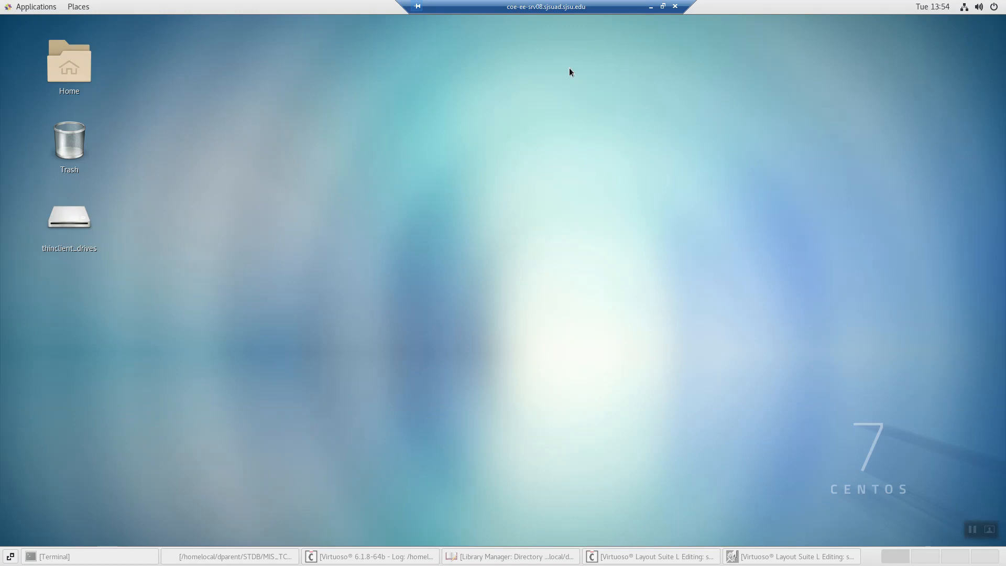
left_click(652, 8)
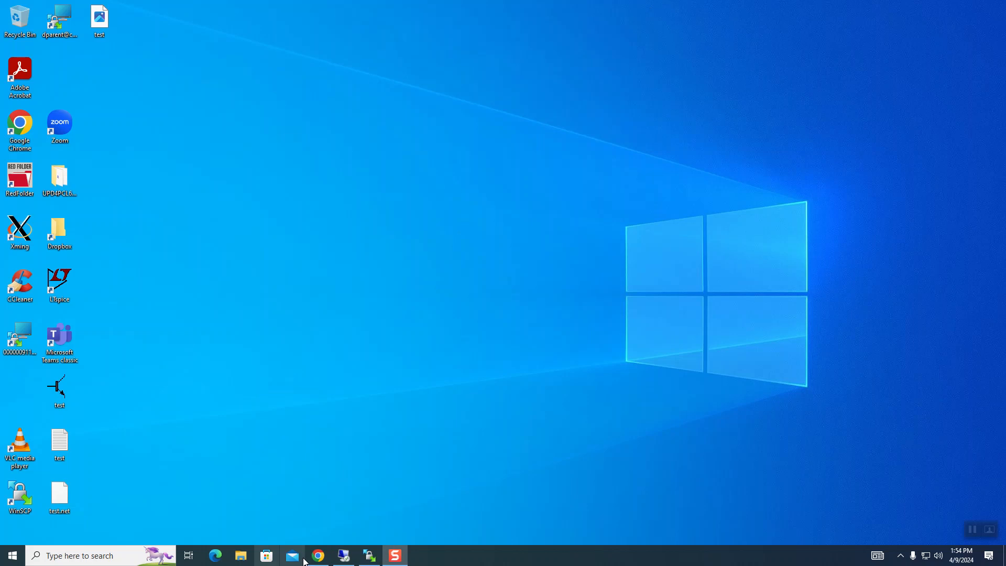
left_click(318, 557)
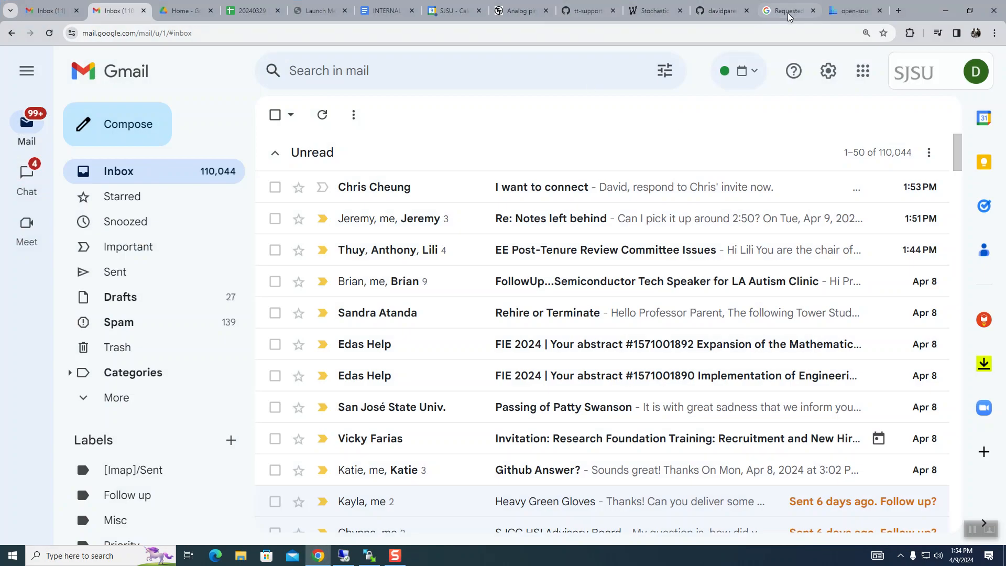
Search Google for "github tiny tapeout" and open the TinyTapeout organization's tt06-analog-template repository.
left_click(725, 11)
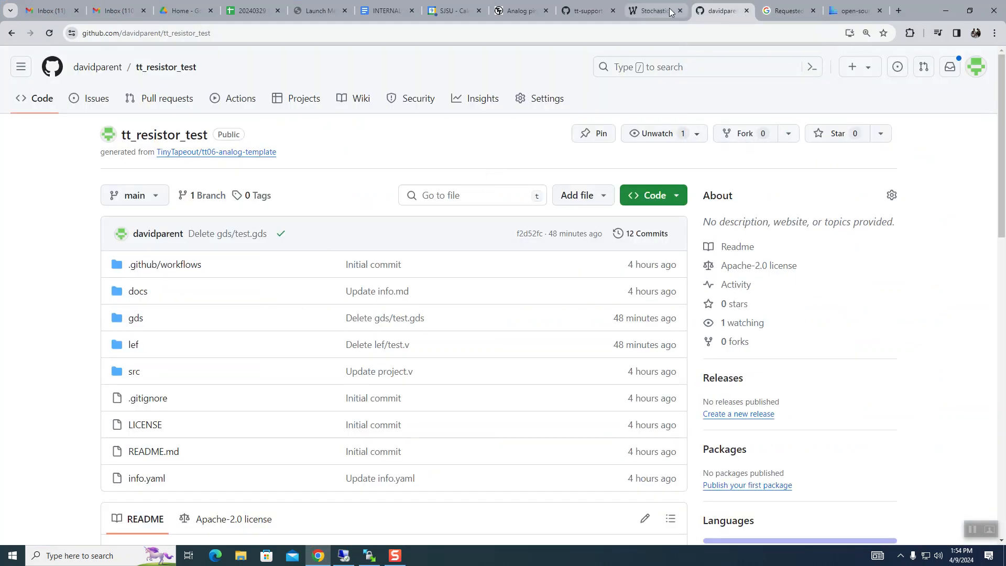
left_click(585, 12)
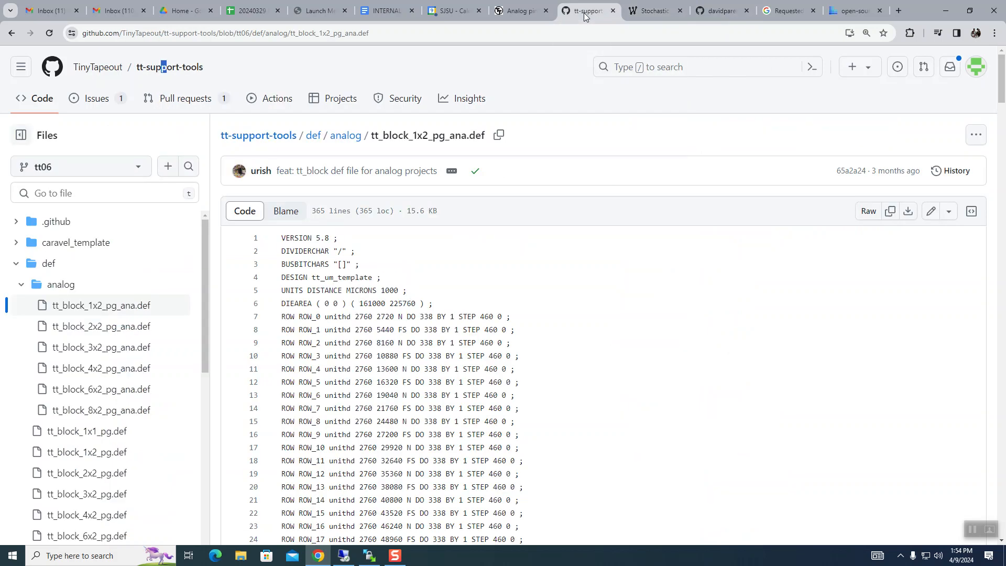
left_click(899, 12)
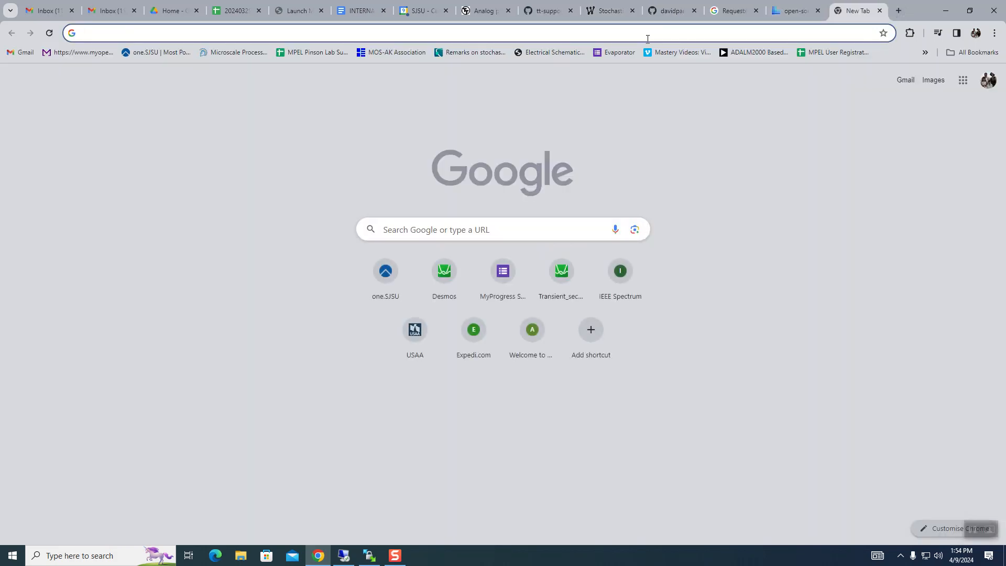
type("git")
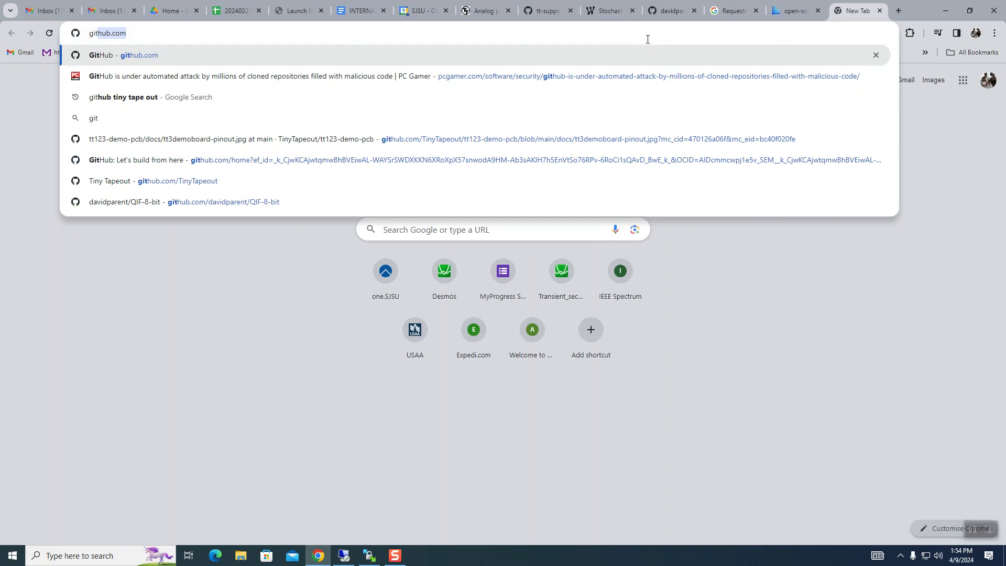
type("hub tiny tape")
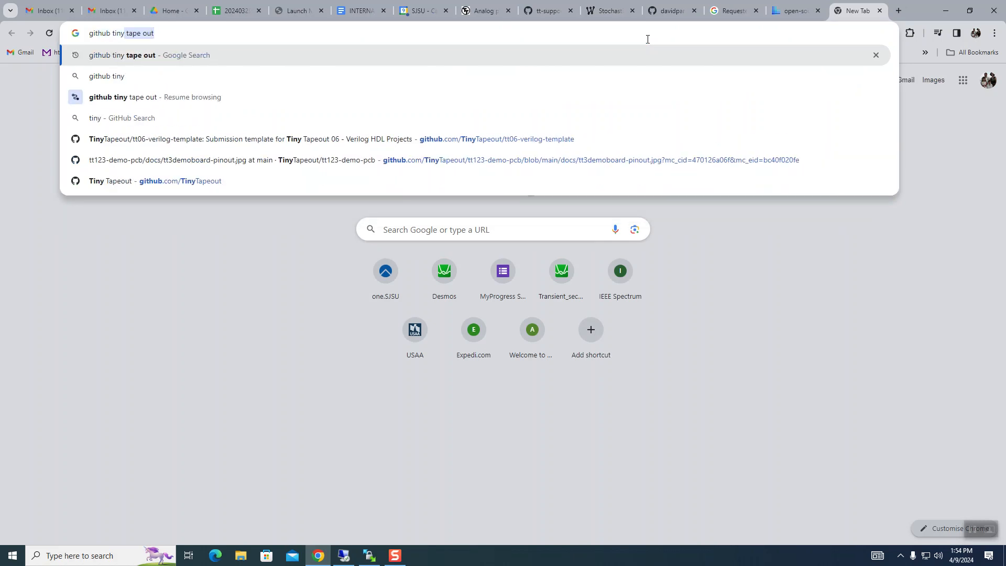
type("out")
key("Return")
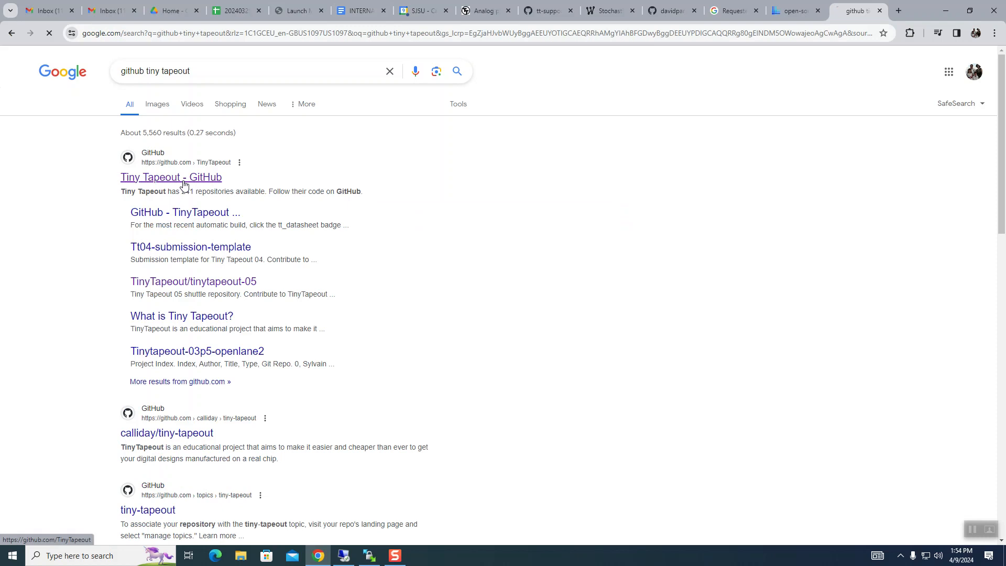
left_click(183, 181)
scroll(191, 259, "down", 3)
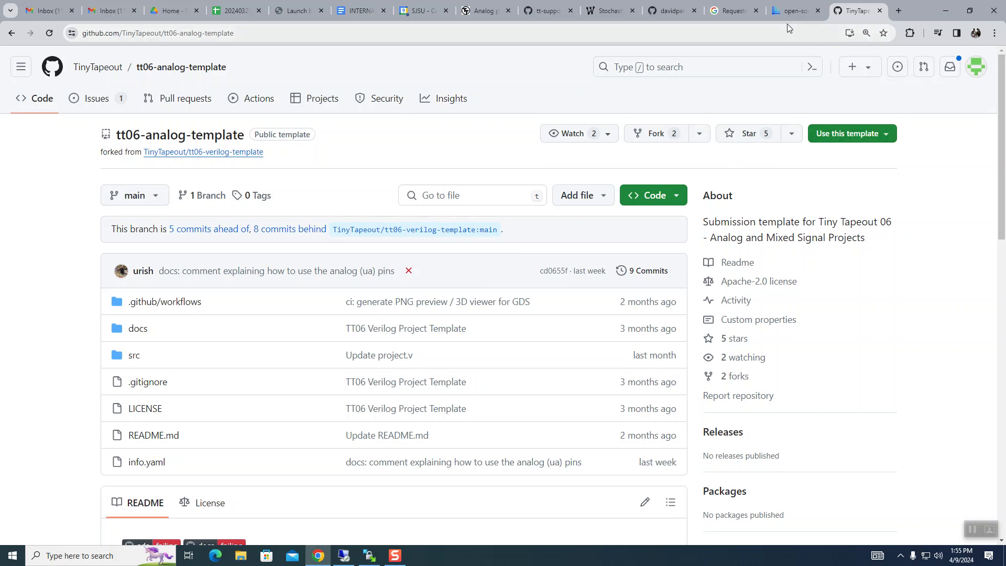
Check the GitHub Pages settings of the tt_resistor_test repository, including the build and deployment source options.
left_click(675, 10)
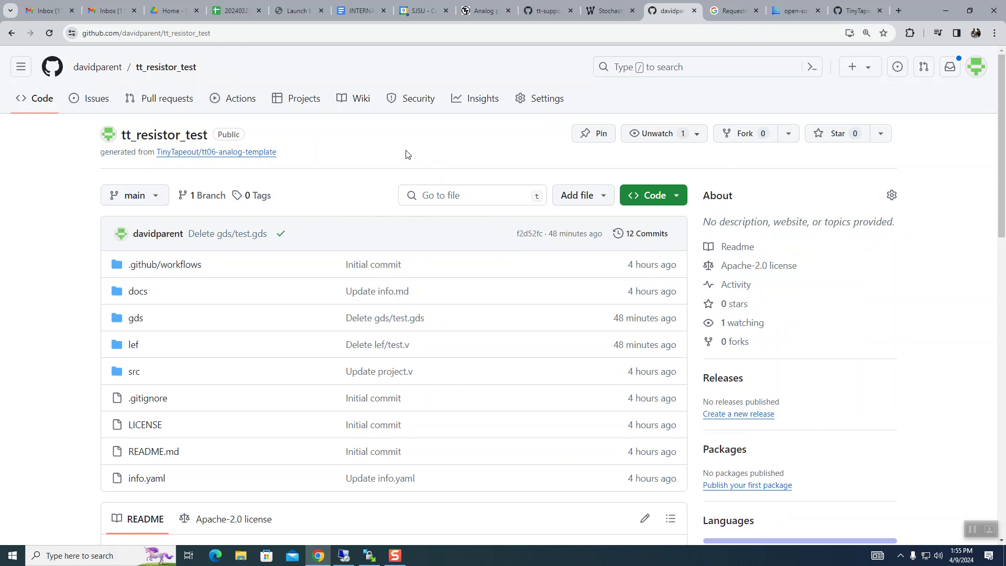
left_click(229, 103)
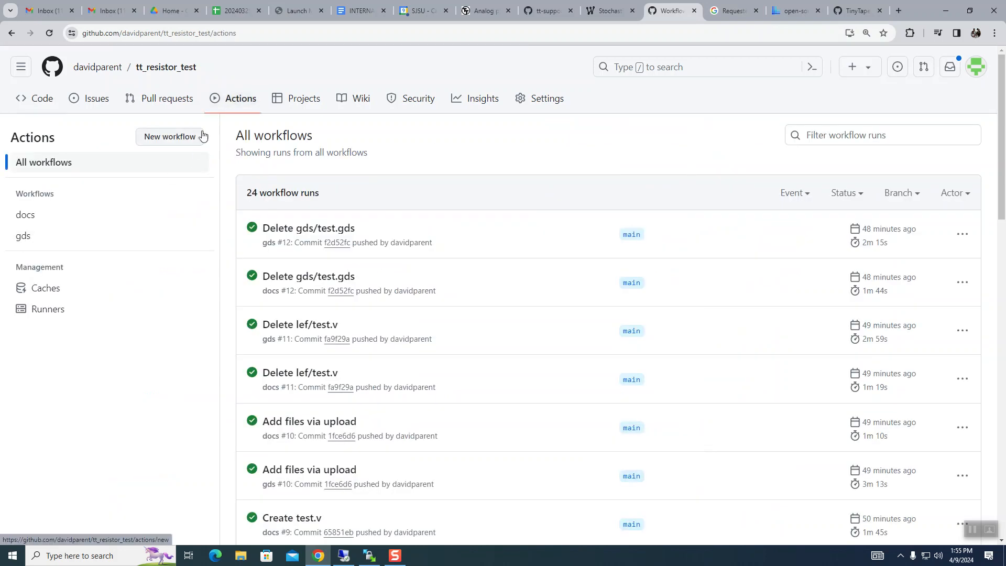
left_click(546, 98)
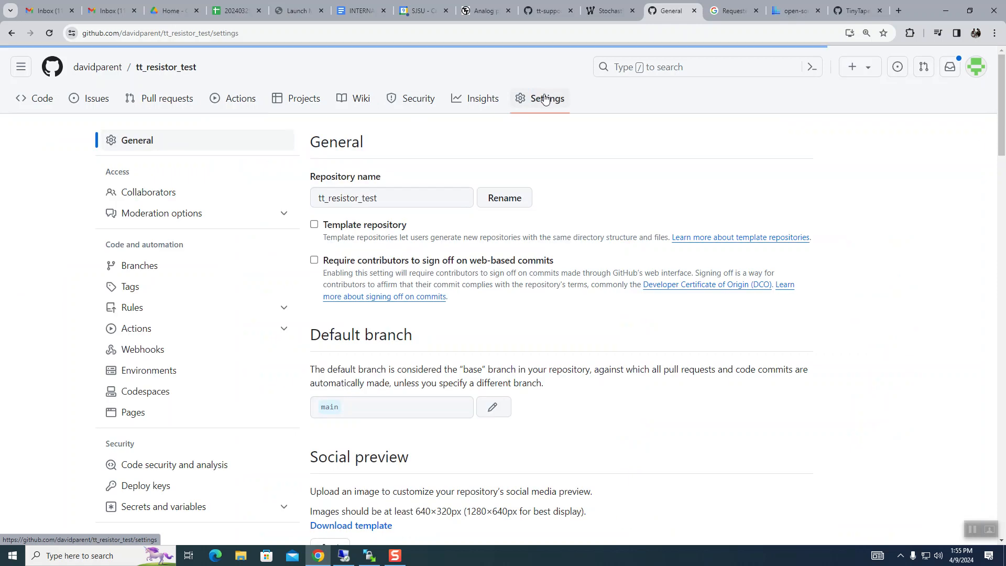
left_click(136, 421)
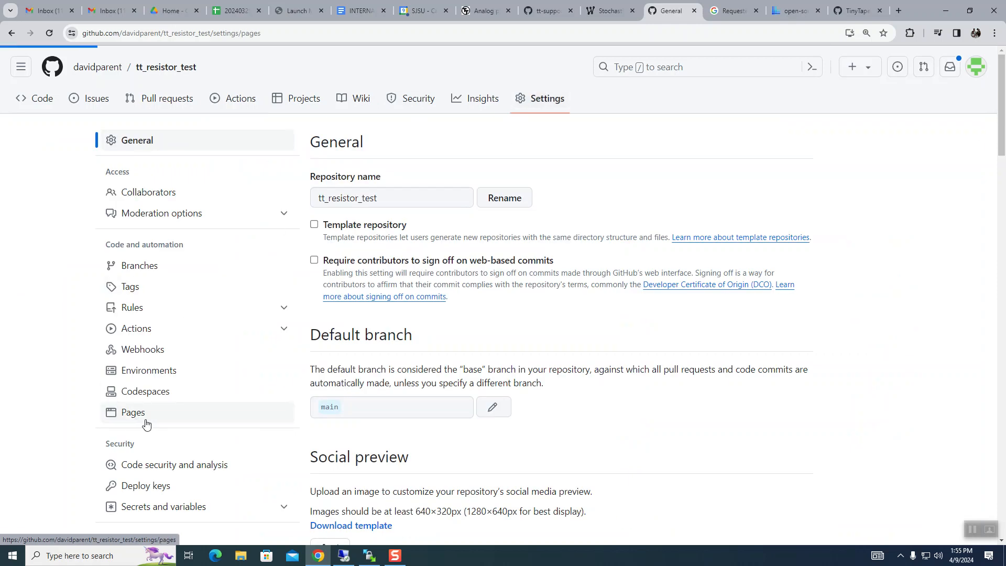
scroll(498, 304, "down", 3)
scroll(499, 301, "down", 2)
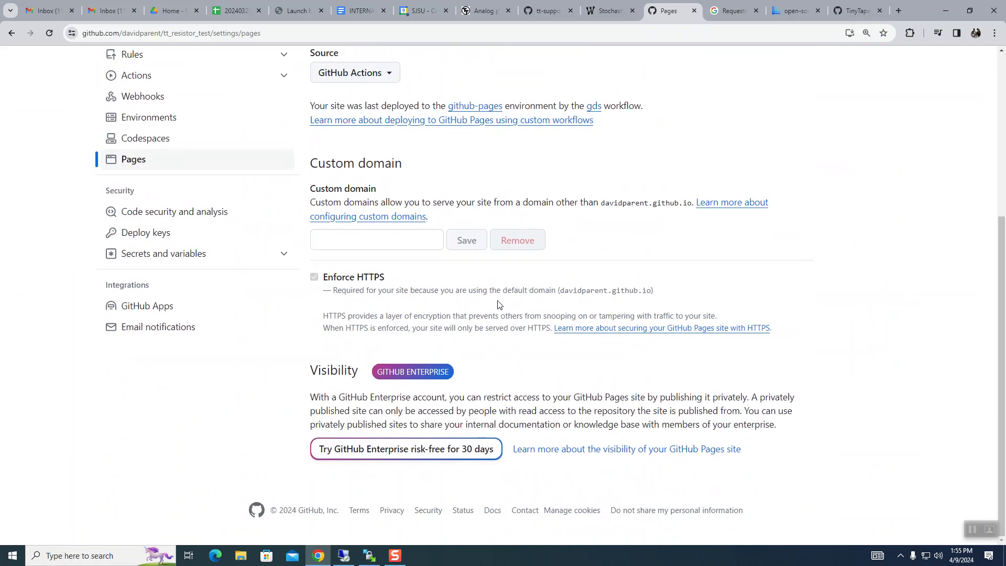
scroll(516, 271, "up", 1)
scroll(517, 271, "up", 3)
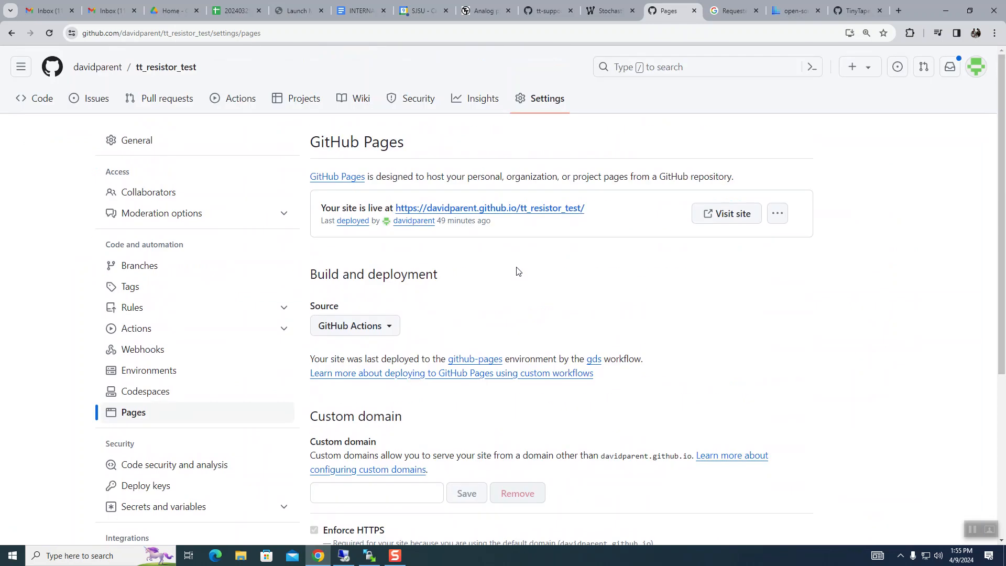
left_click(392, 327)
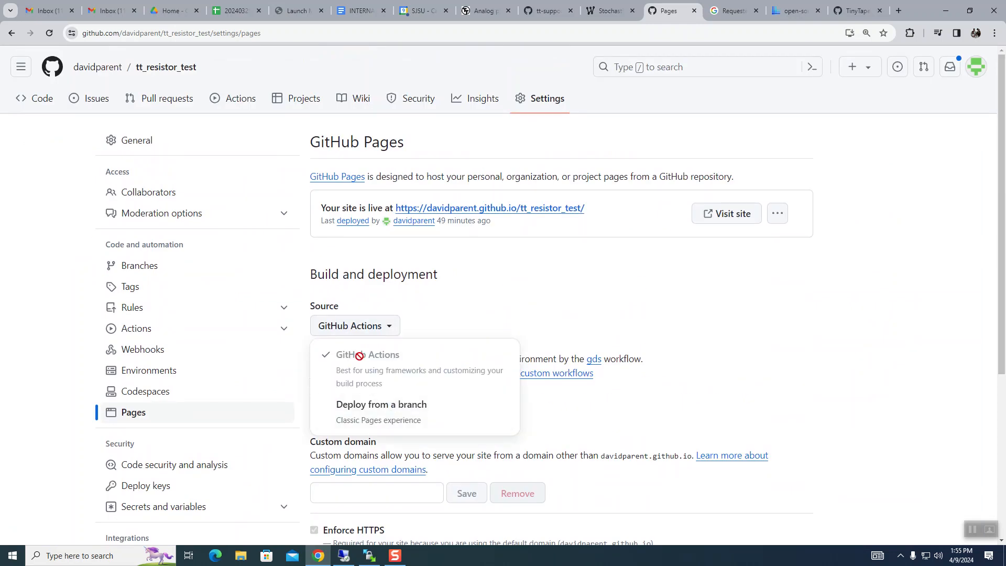
left_click(475, 309)
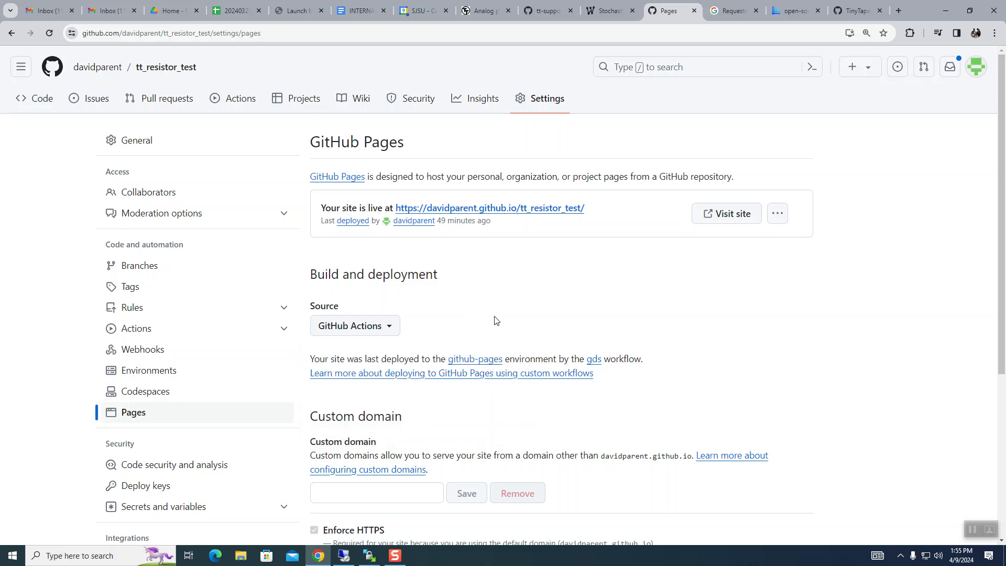
Review the full list of docs and gds workflow runs in the tt_resistor_test repository, back to the initial commit.
left_click(232, 100)
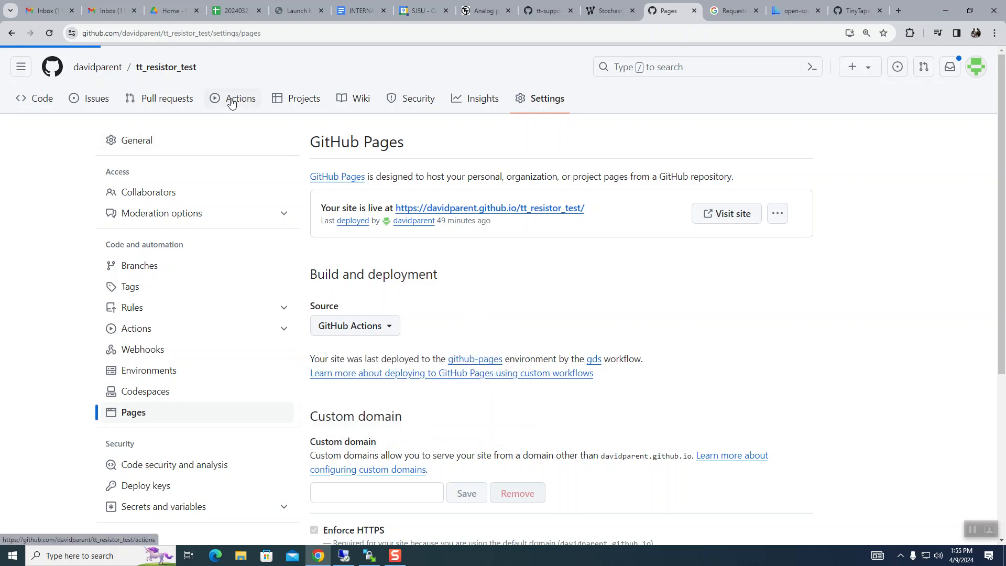
scroll(335, 185, "down", 6)
scroll(345, 199, "down", 12)
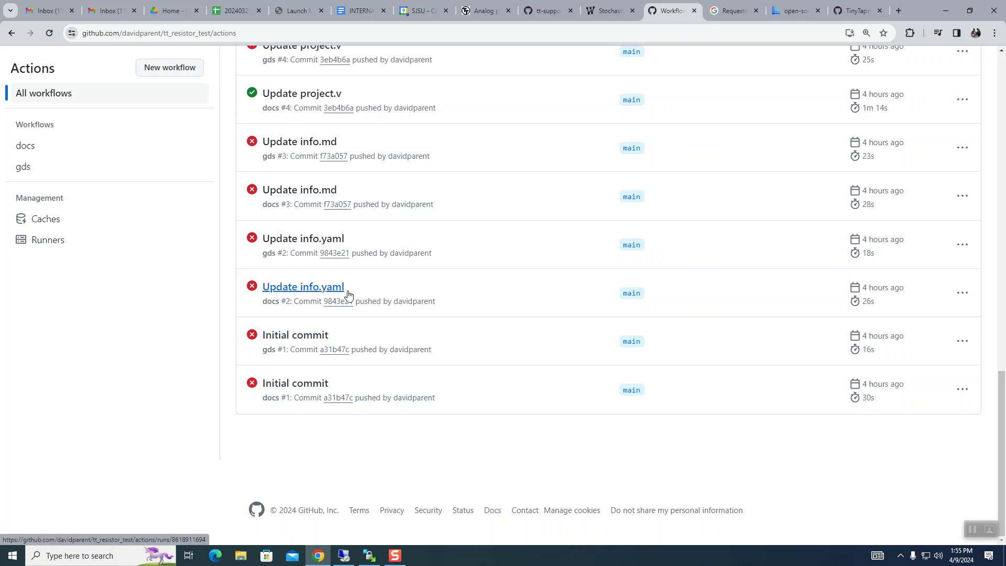
scroll(348, 295, "up", 2)
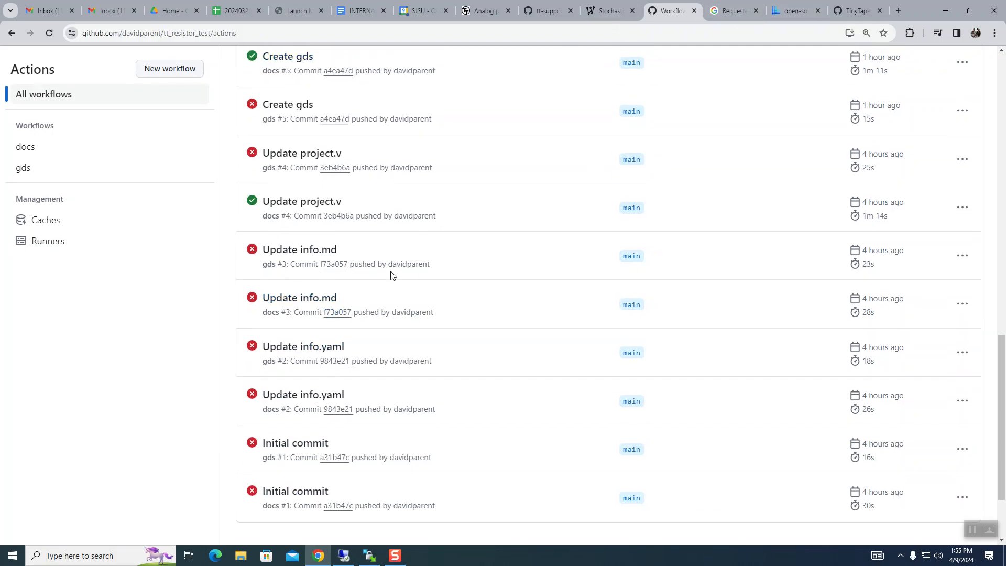
scroll(391, 251, "up", 15)
Examine the repository's info.yaml file, checking the project title, tile size, top module name and analog pin names.
left_click(45, 103)
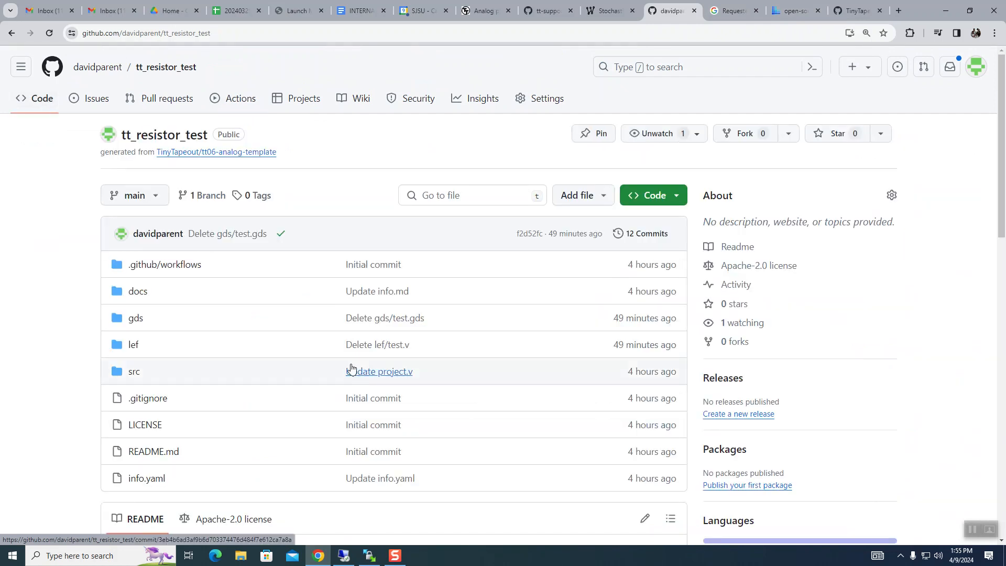
scroll(345, 376, "down", 4)
left_click(149, 272)
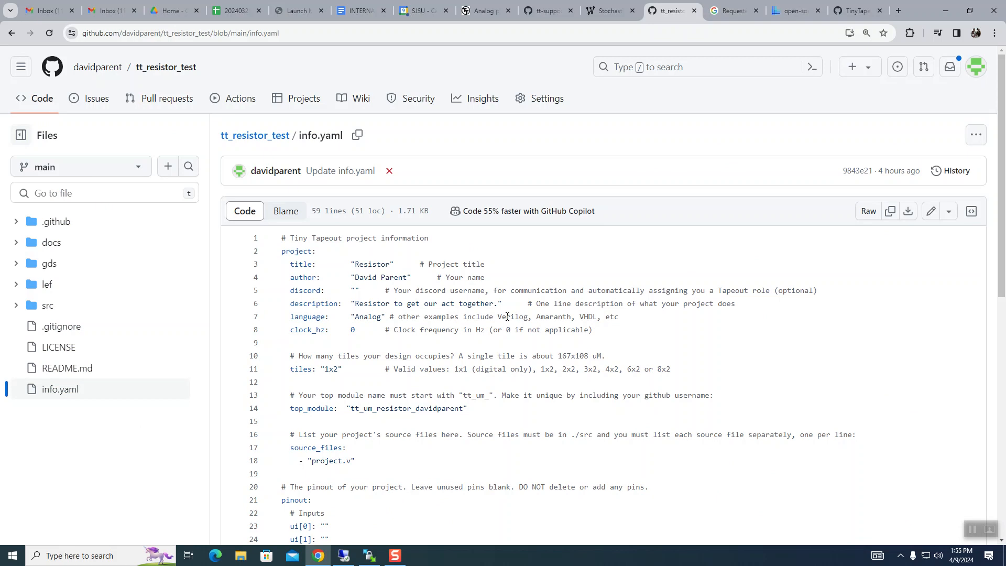
scroll(385, 211, "down", 1)
double_click(371, 213)
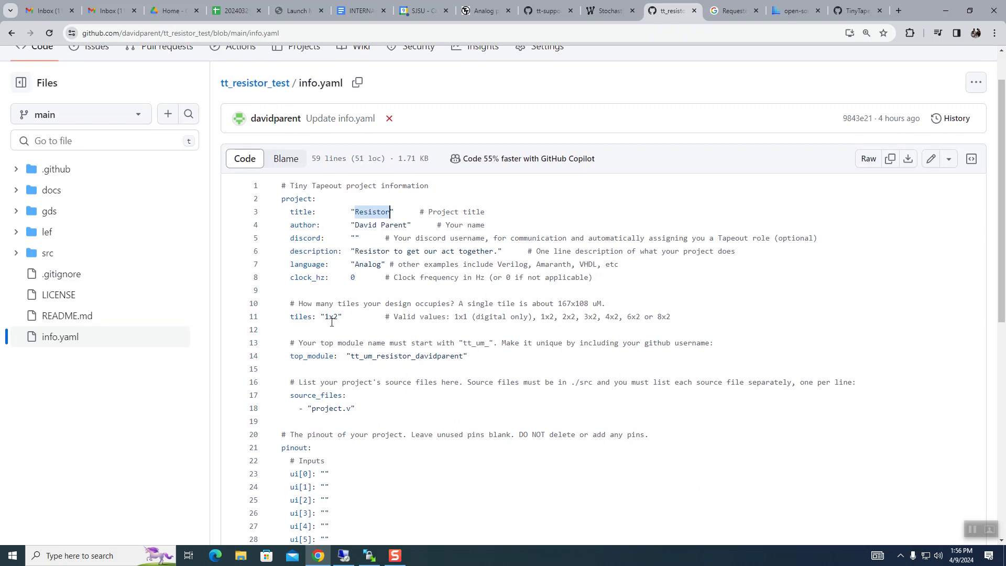
scroll(337, 320, "down", 8)
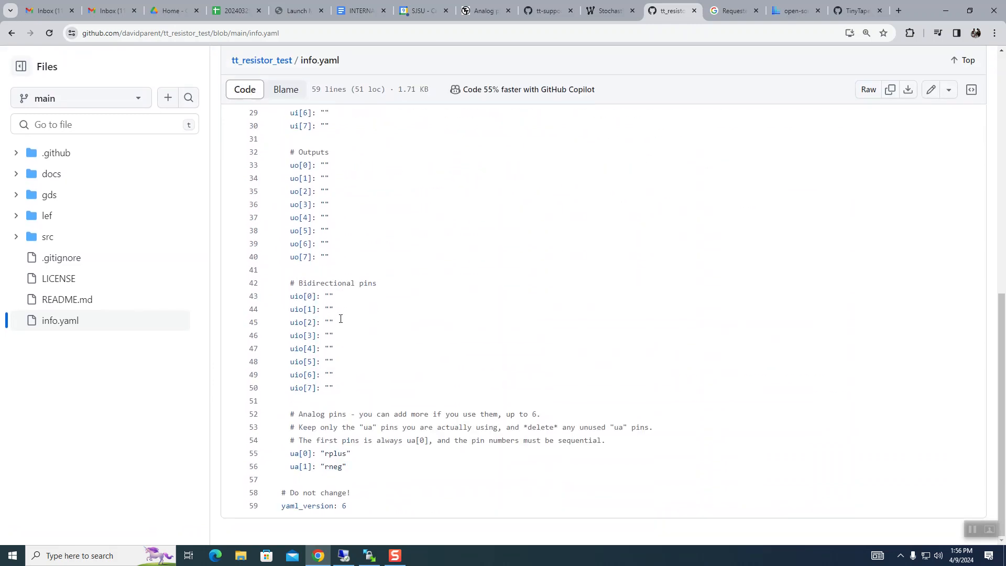
left_click_drag(356, 464, 279, 458)
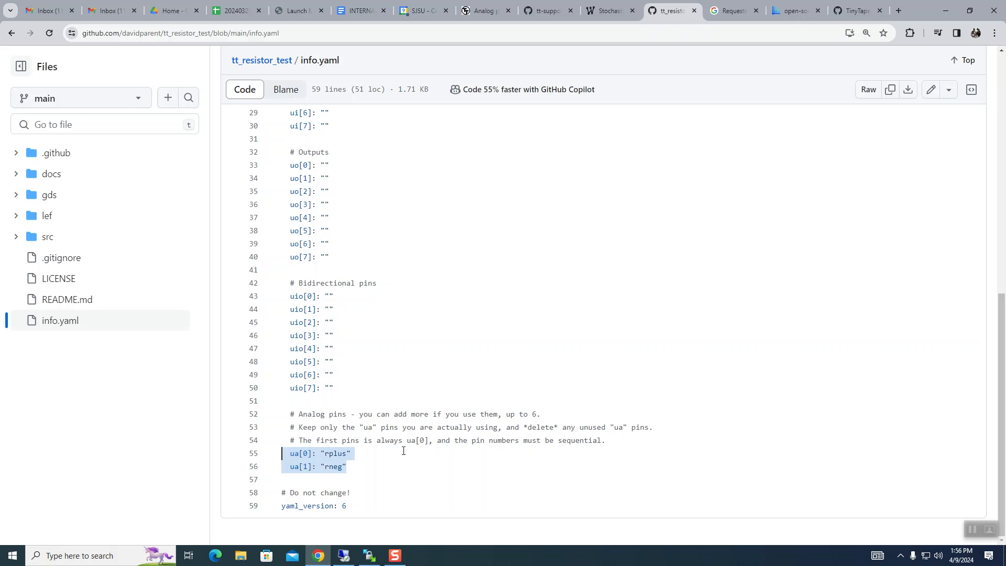
scroll(403, 451, "up", 10)
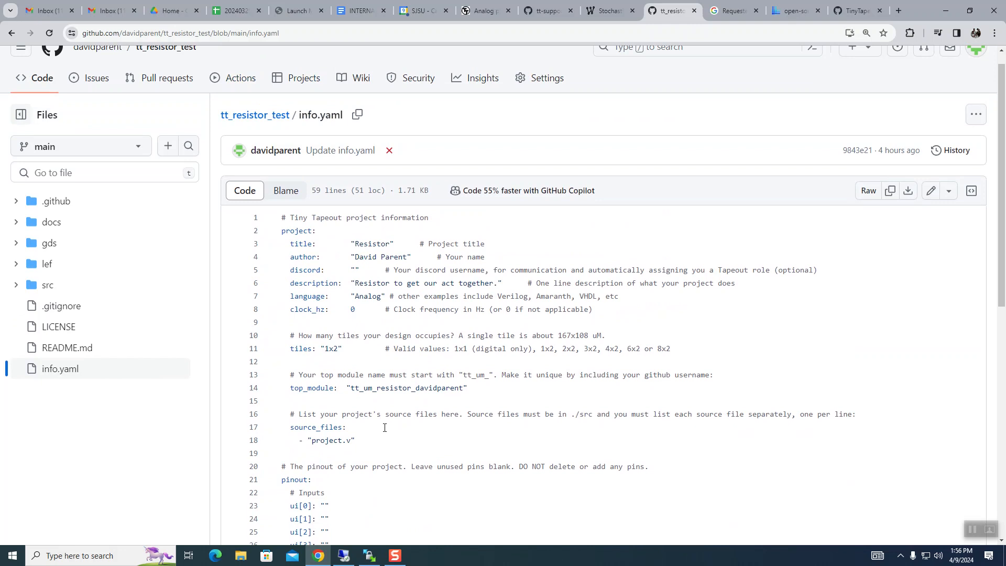
scroll(386, 418, "down", 10)
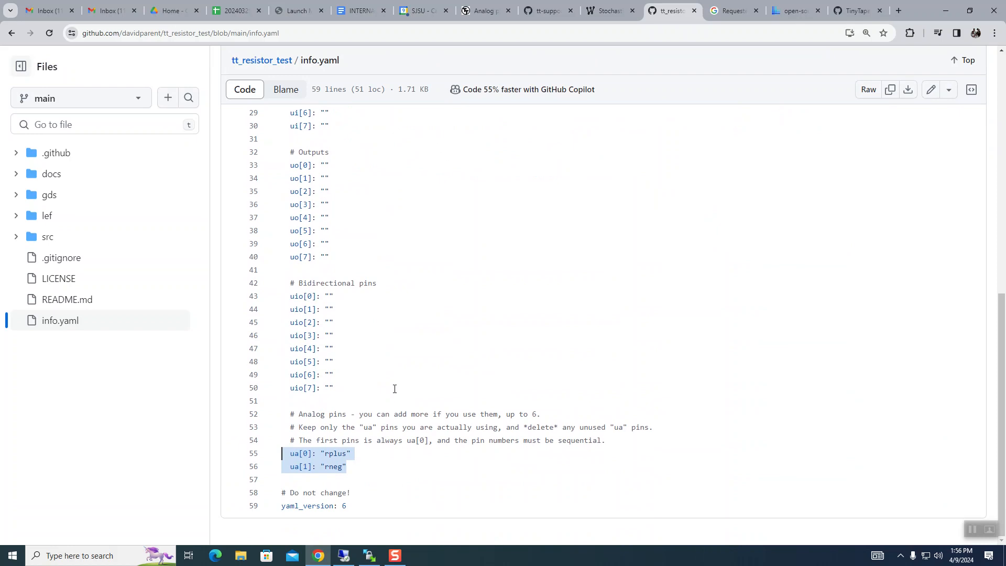
scroll(399, 346, "up", 10)
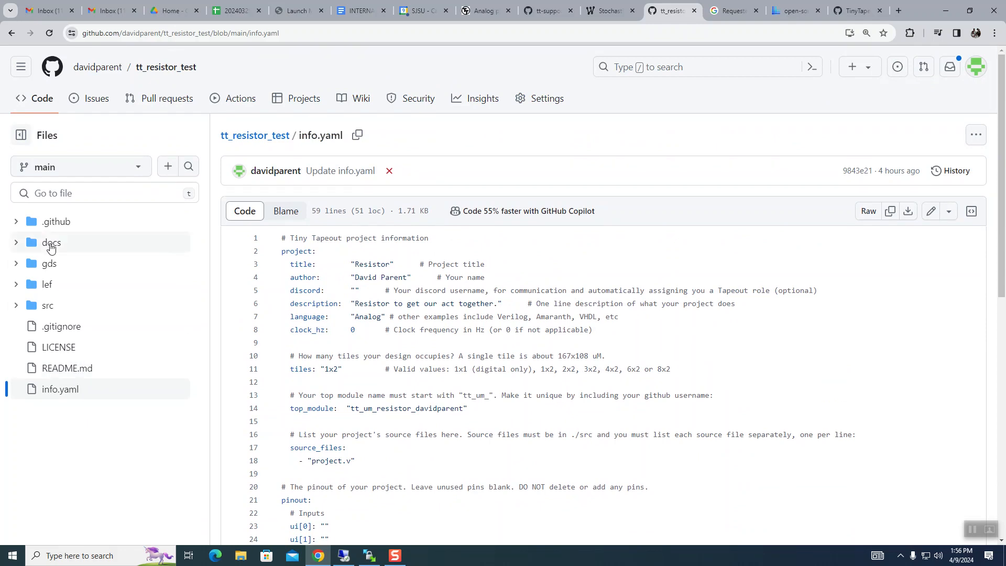
View info.md in the docs folder and look through the options available for that file.
left_click(51, 244)
left_click(270, 264)
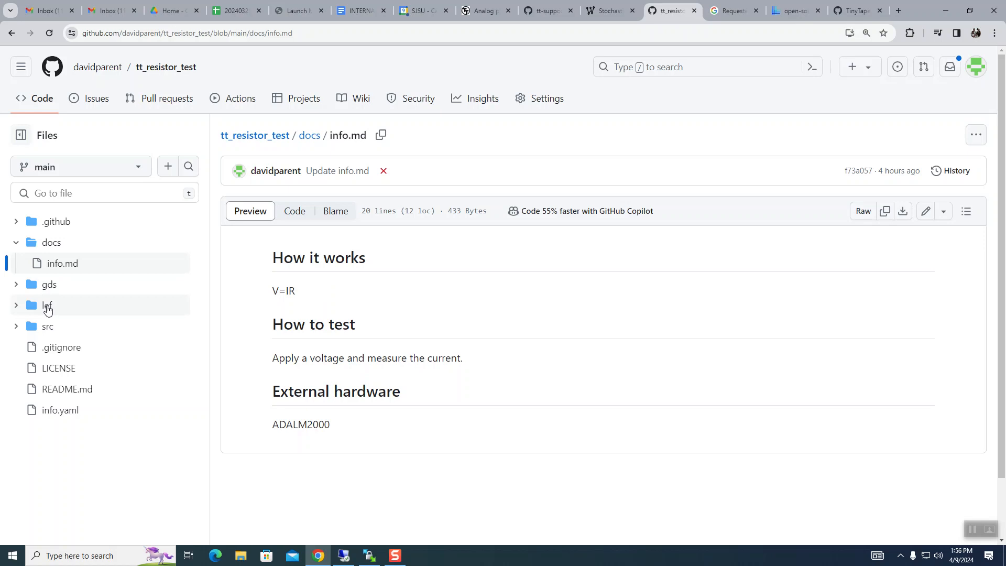
left_click(976, 136)
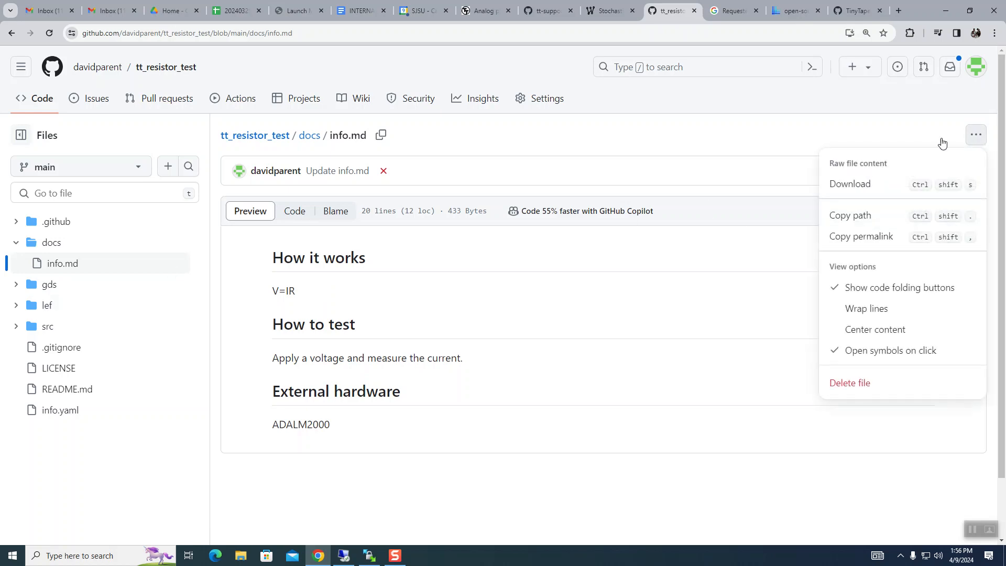
left_click(645, 134)
Start a new file named teset.v inside a gds folder at the root of the tt_resistor_test repository.
left_click(36, 105)
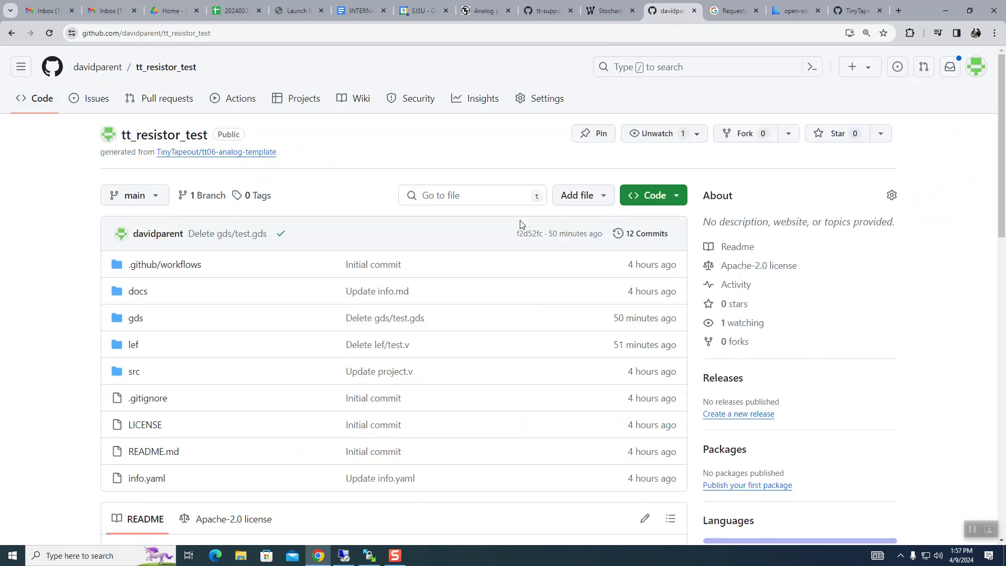
left_click(600, 202)
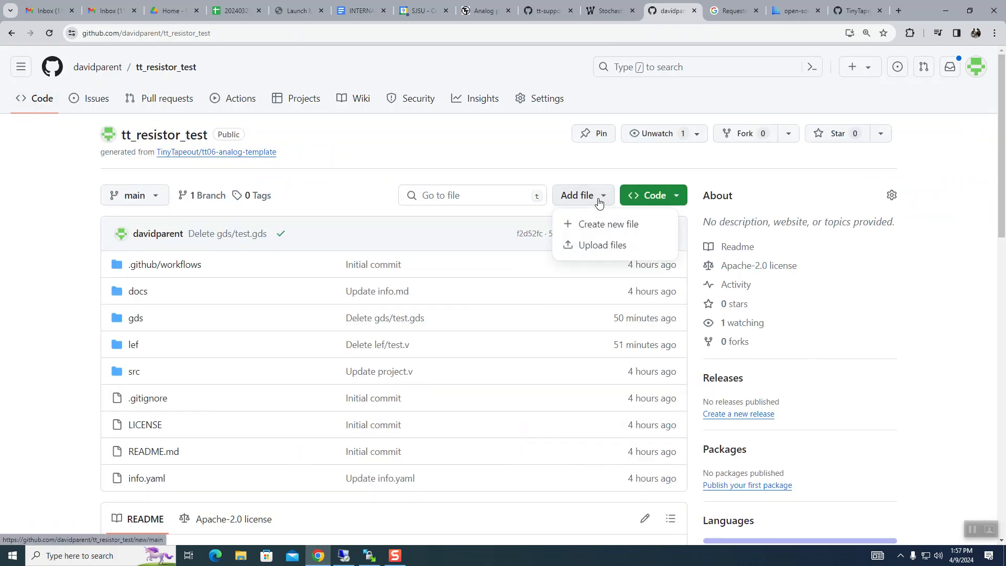
left_click(604, 225)
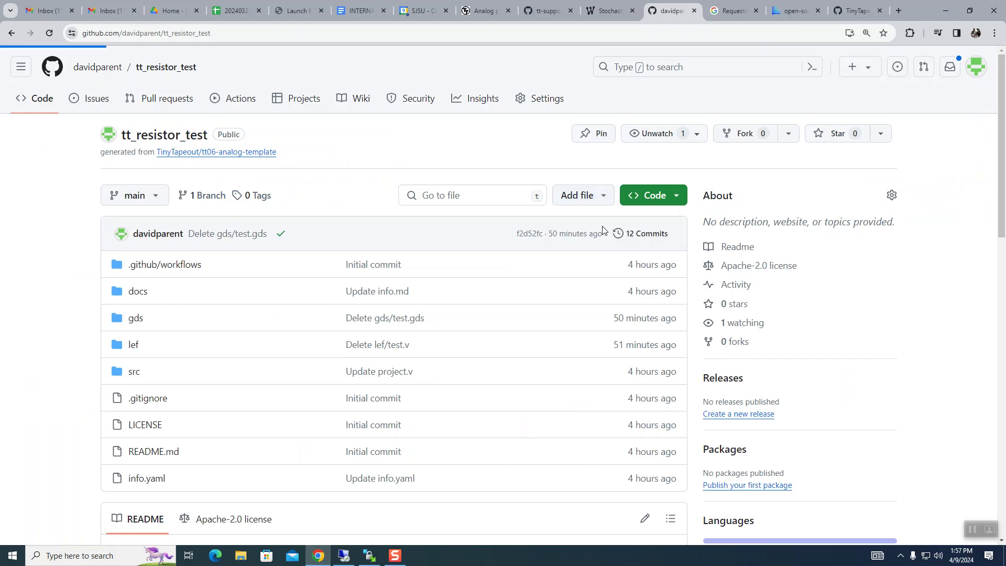
left_click(156, 135)
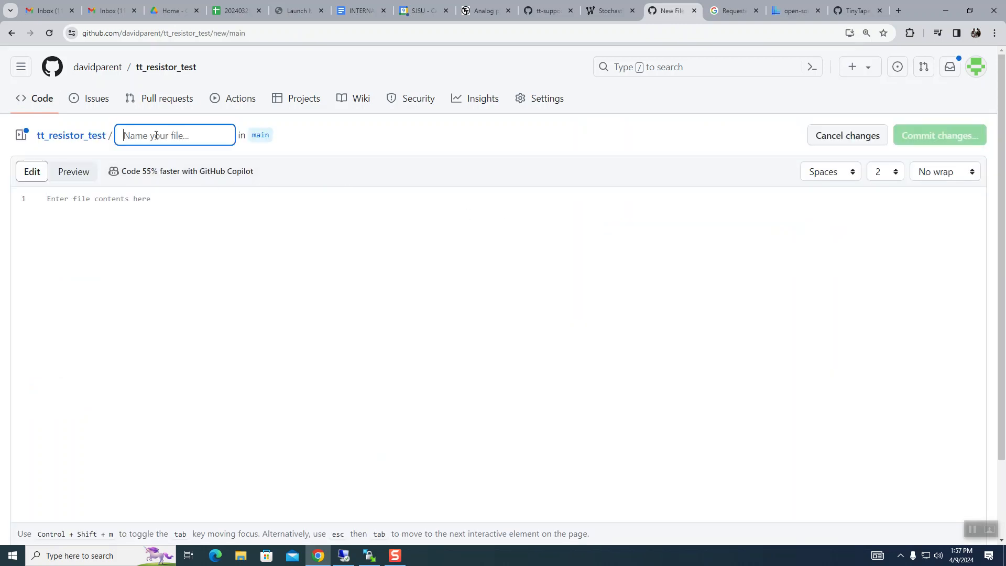
type("gds")
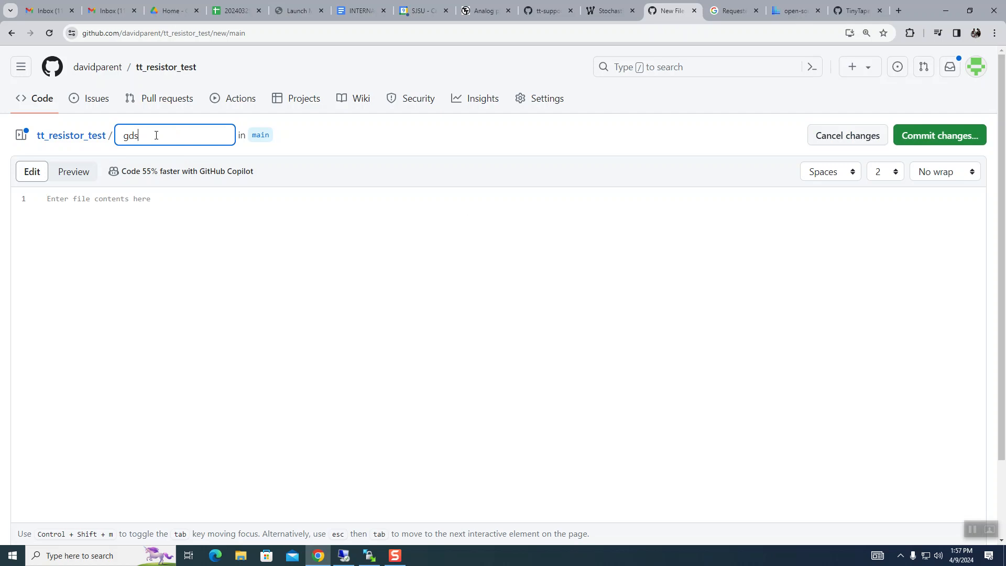
type("/")
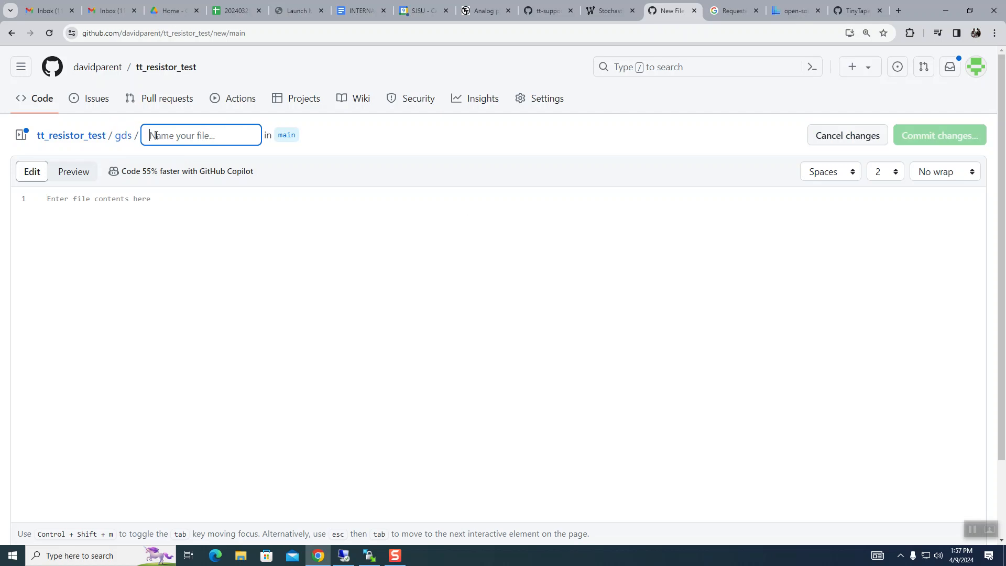
type("teset.v")
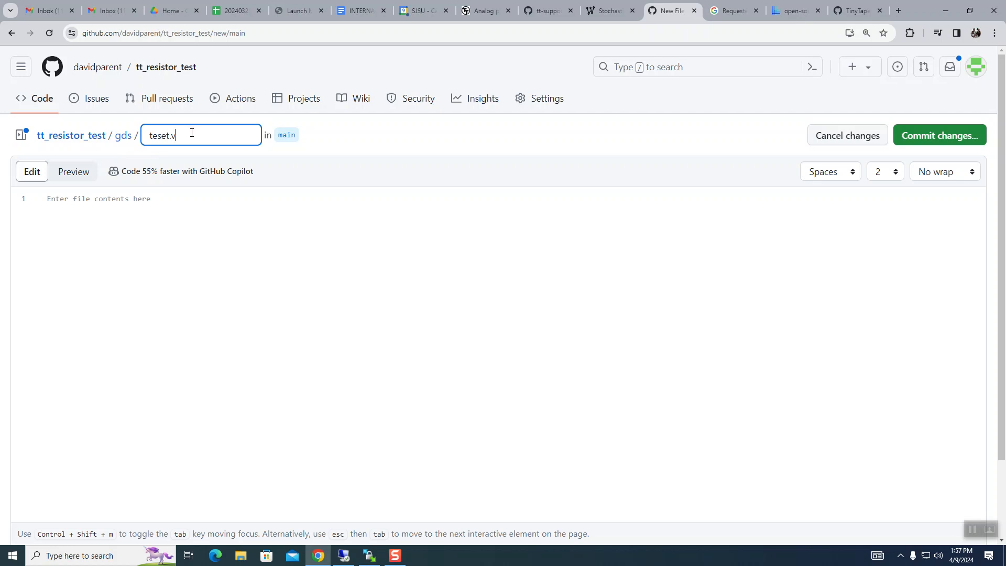
Change the new file's path to lef/teset.v.
key("BackSpace")
key("BackSpace")
key("BackSpace")
key("BackSpace")
key("BackSpace")
key("BackSpace")
key("BackSpace")
key("BackSpace")
type("lef")
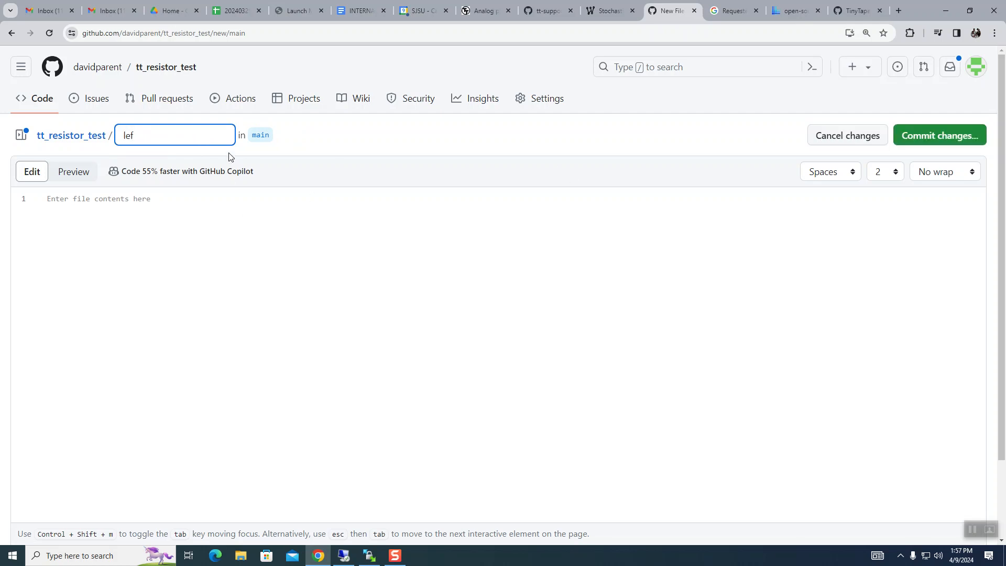
type("/")
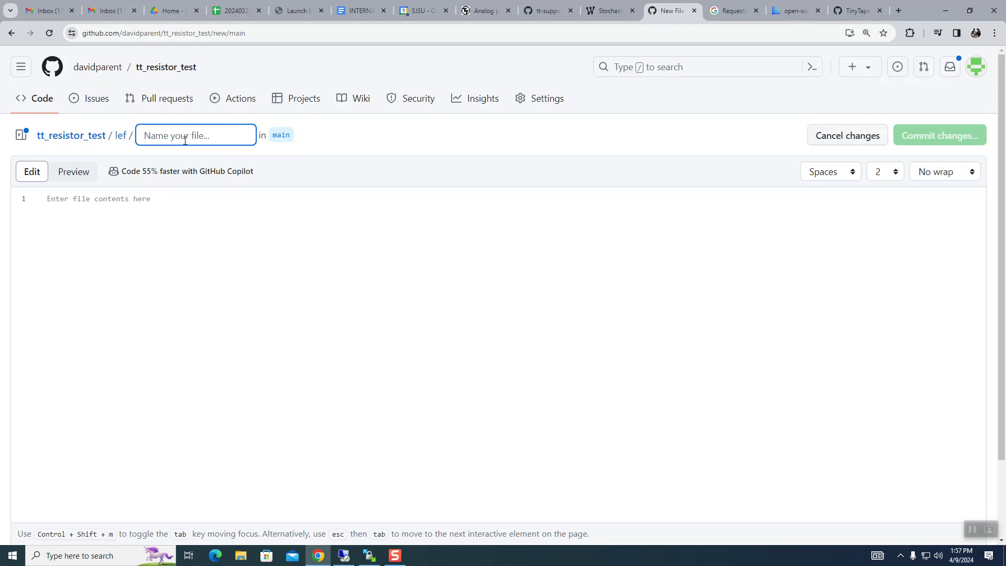
type("teset.v")
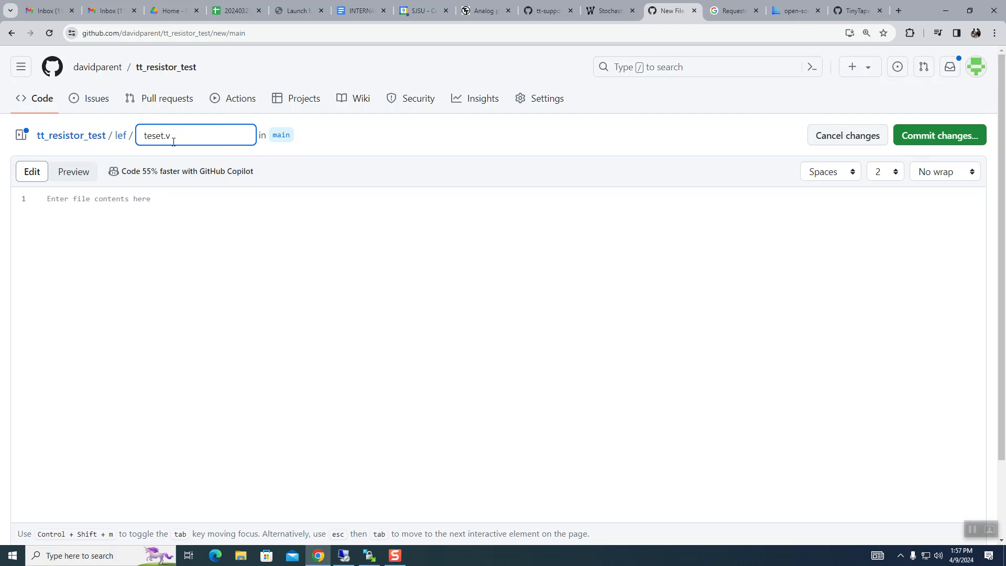
Cancel the new file and discard its unsaved changes, returning to the repository's file list.
left_click(241, 102)
left_click(825, 135)
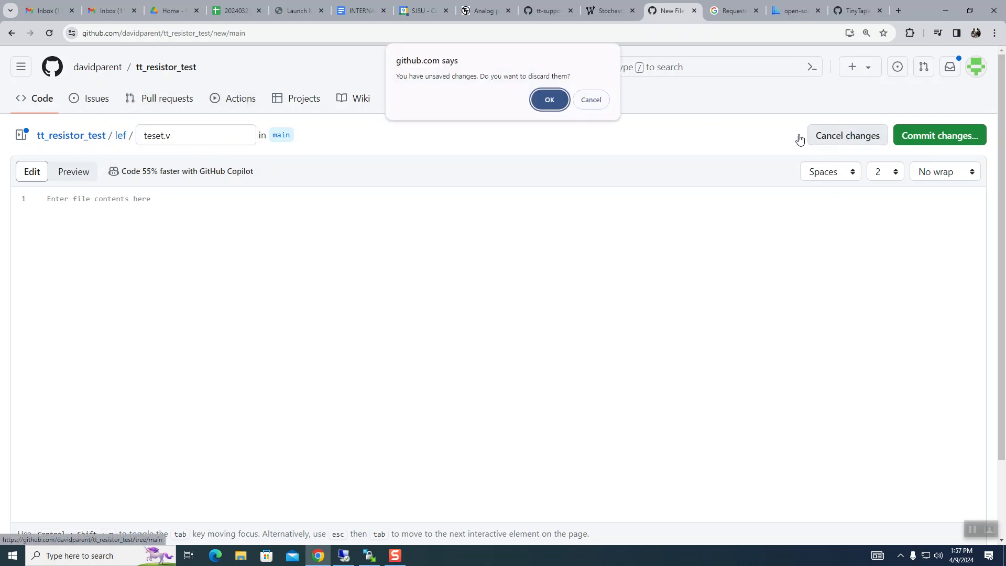
left_click(550, 99)
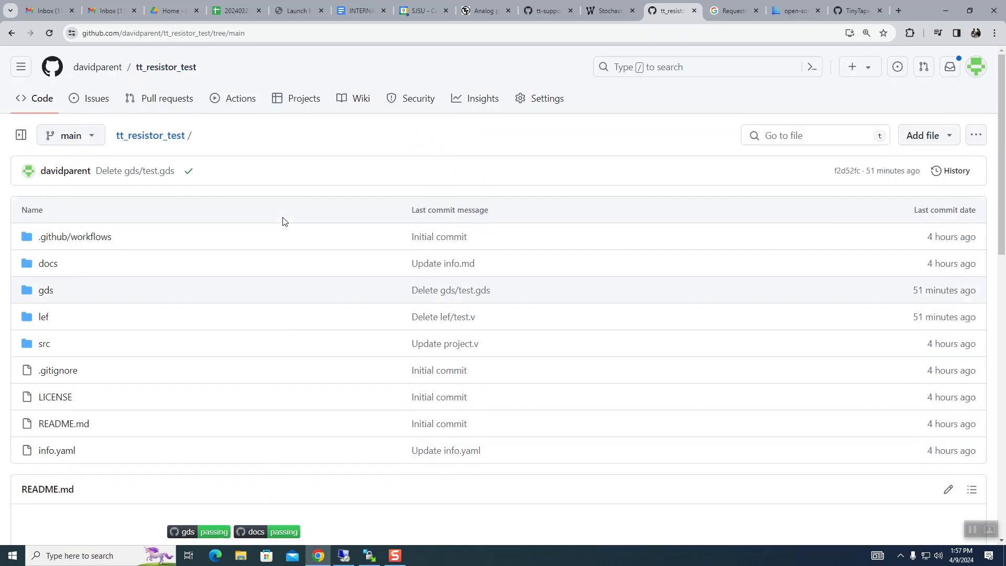
Look through the repository's list of workflow runs down to the initial commit and back to the newest.
left_click(235, 104)
scroll(530, 322, "down", 15)
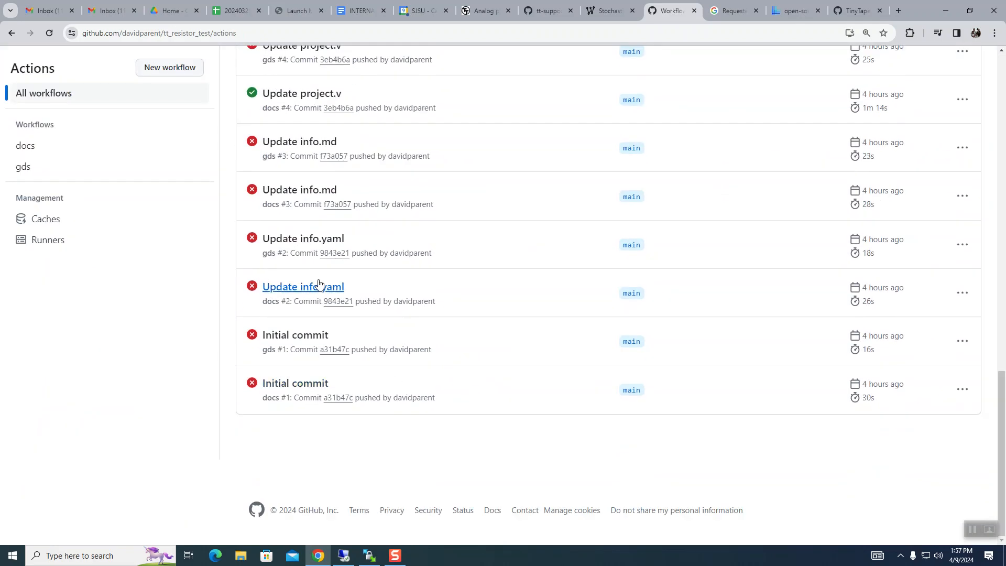
scroll(309, 280, "up", 3)
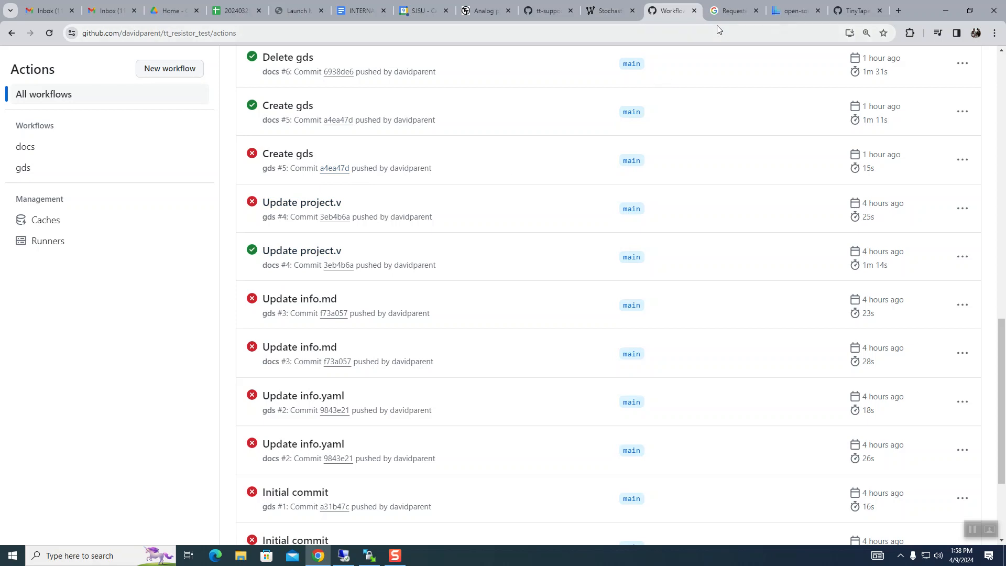
scroll(199, 163, "up", 15)
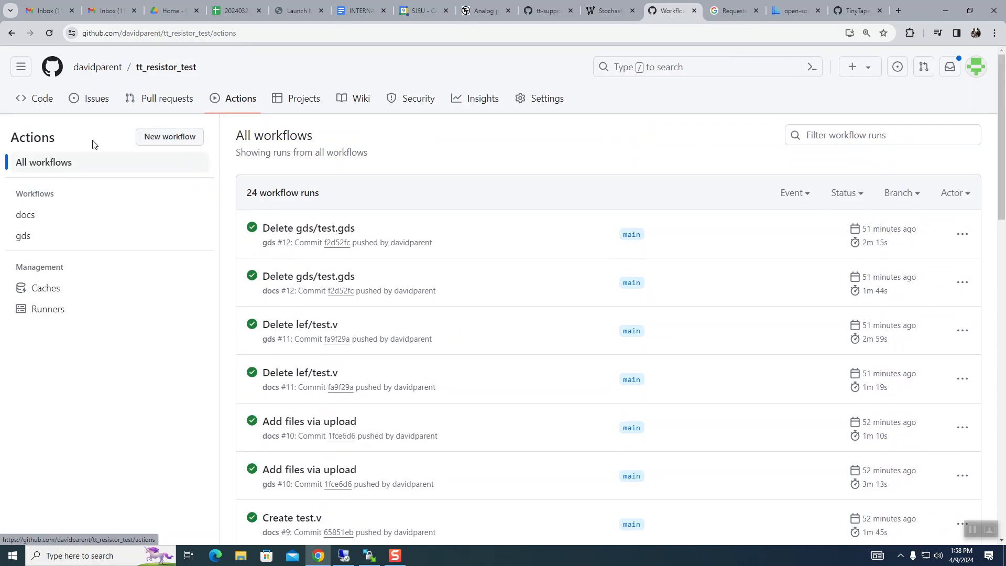
View project.v in the src folder and look up the references to its top module name.
left_click(41, 98)
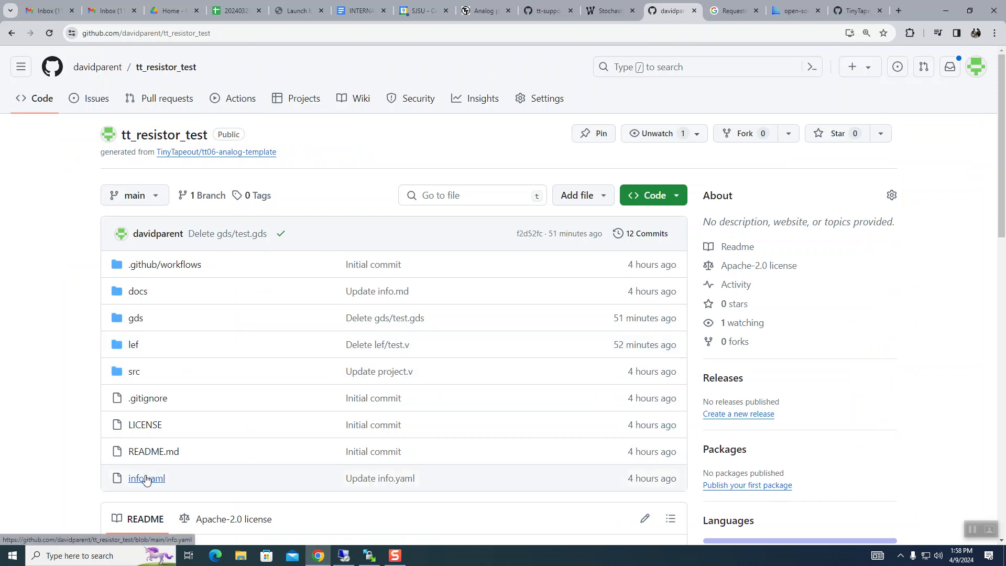
left_click(135, 373)
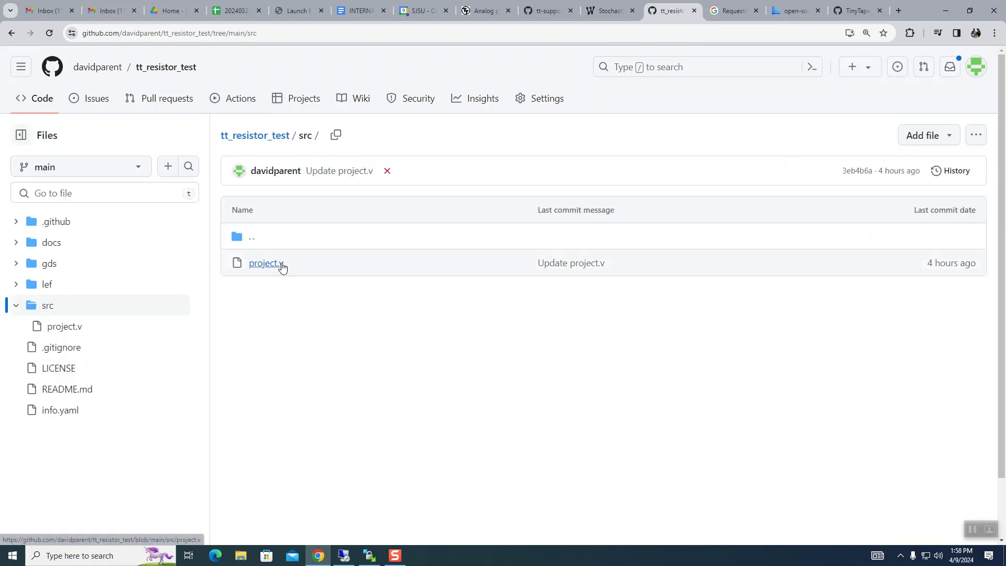
left_click(266, 263)
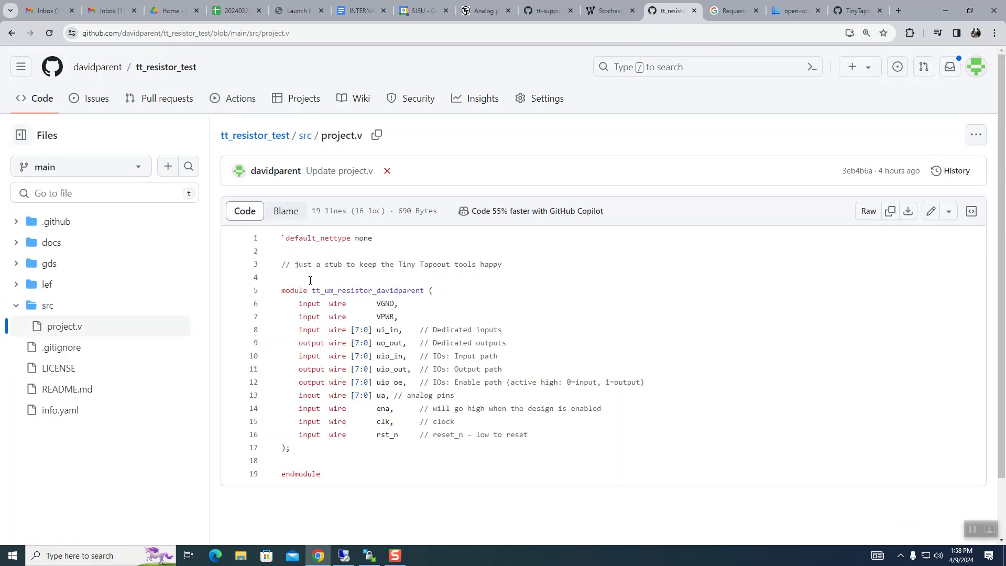
left_click(363, 291)
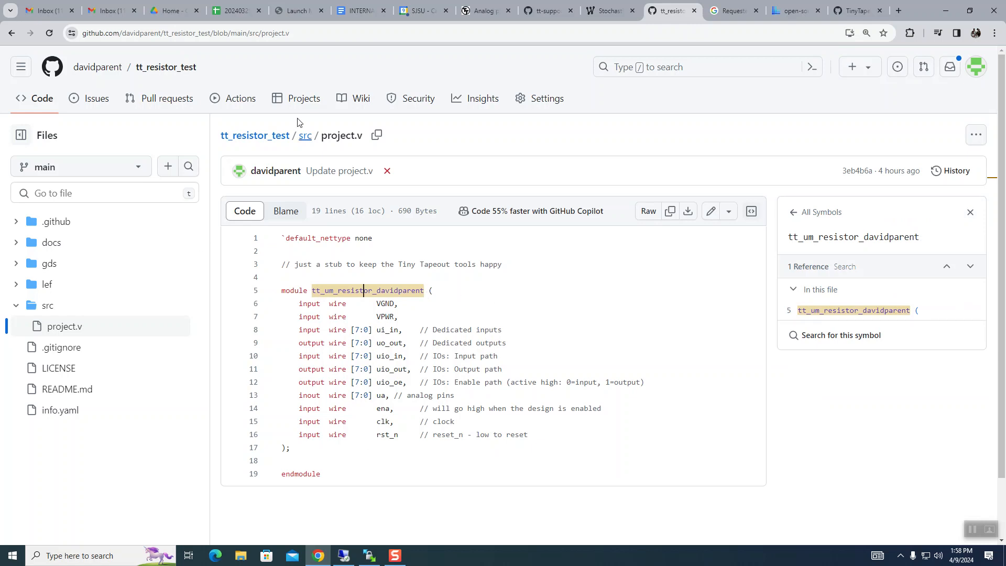
Examine the docs and gds workflow runs for each commit, from the early file updates through the uploads to the test file deletions.
left_click(240, 100)
scroll(407, 366, "down", 15)
scroll(313, 451, "up", 3)
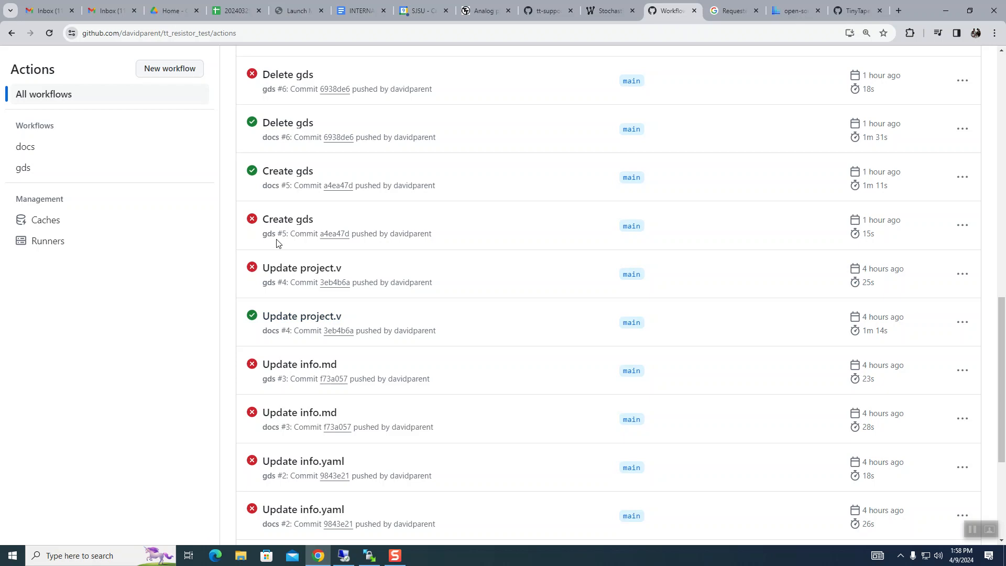
scroll(278, 243, "up", 2)
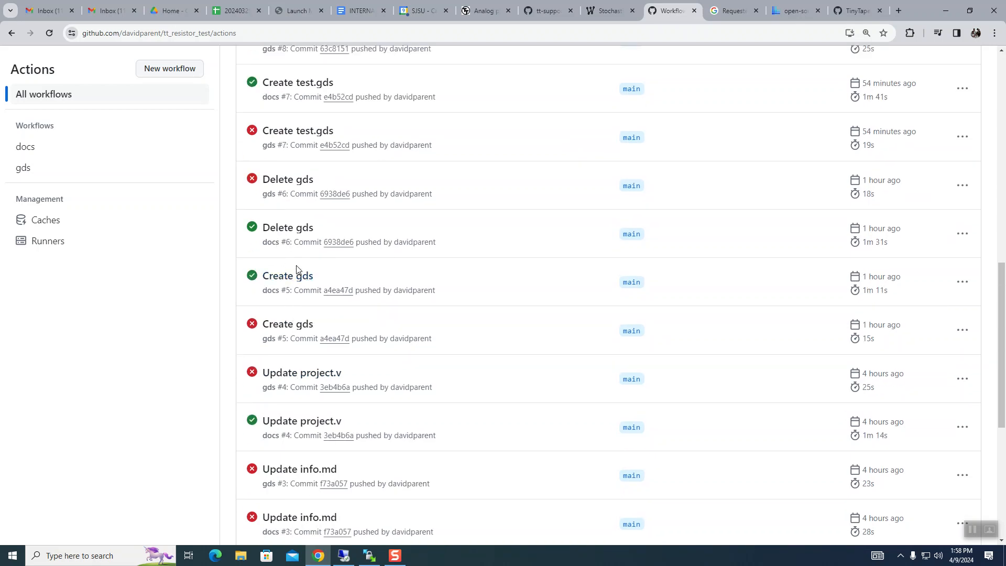
scroll(291, 277, "up", 2)
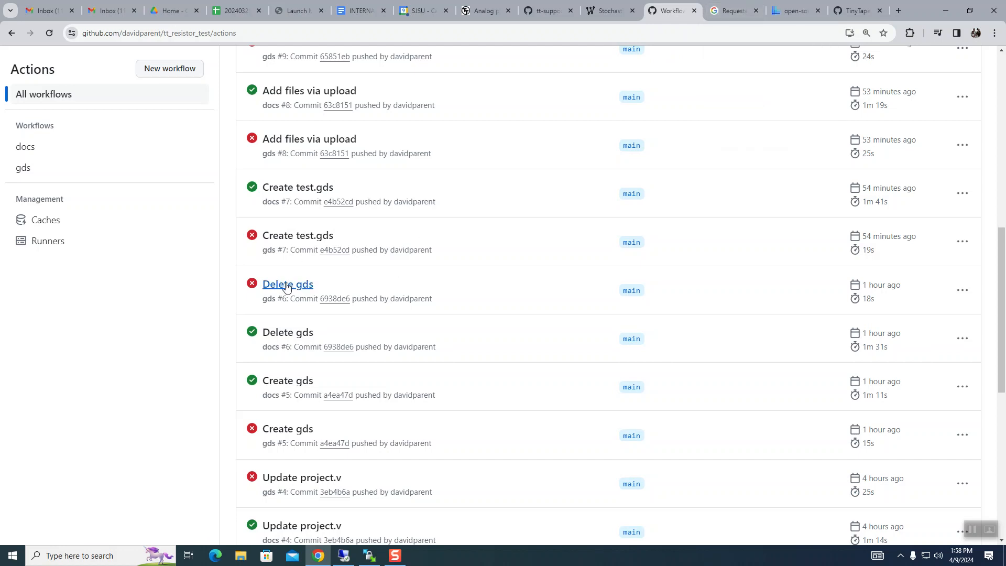
scroll(300, 235, "up", 4)
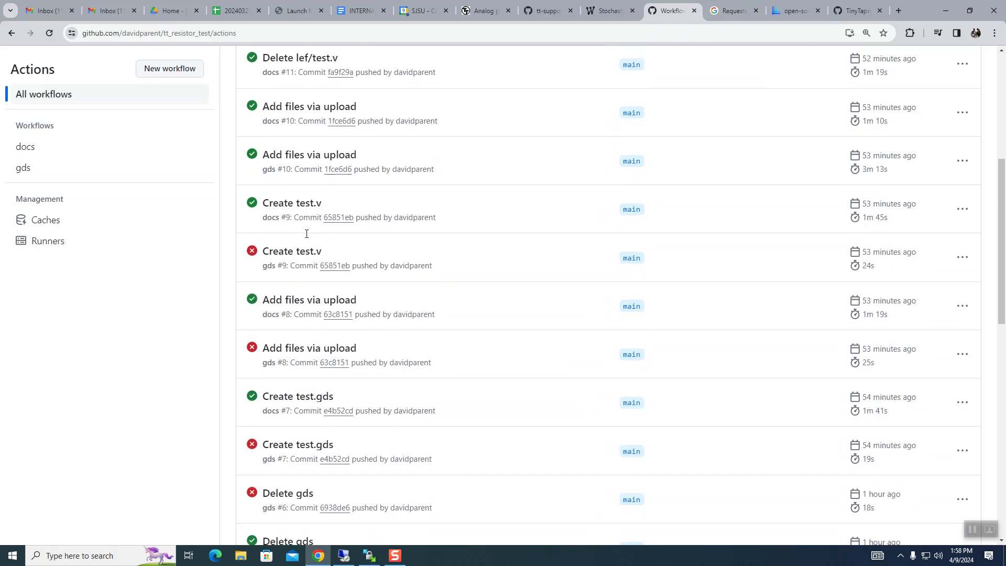
scroll(309, 248, "up", 1)
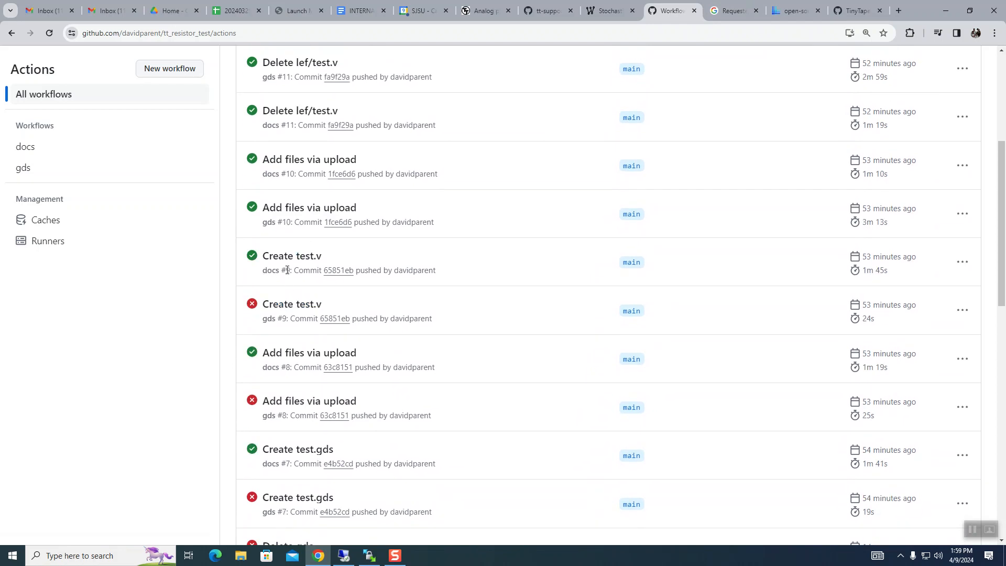
scroll(288, 270, "up", 1)
scroll(287, 269, "up", 4)
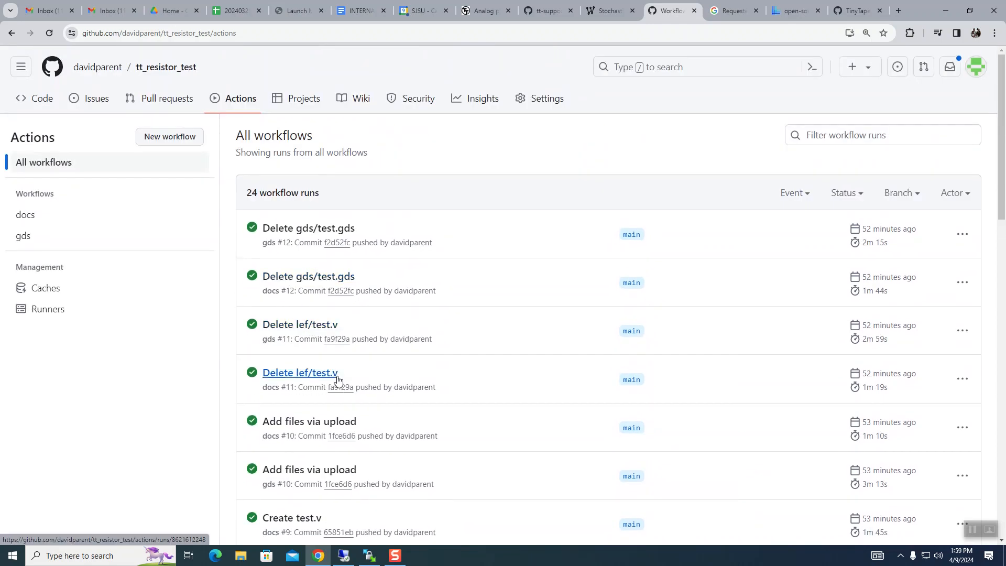
scroll(337, 379, "down", 2)
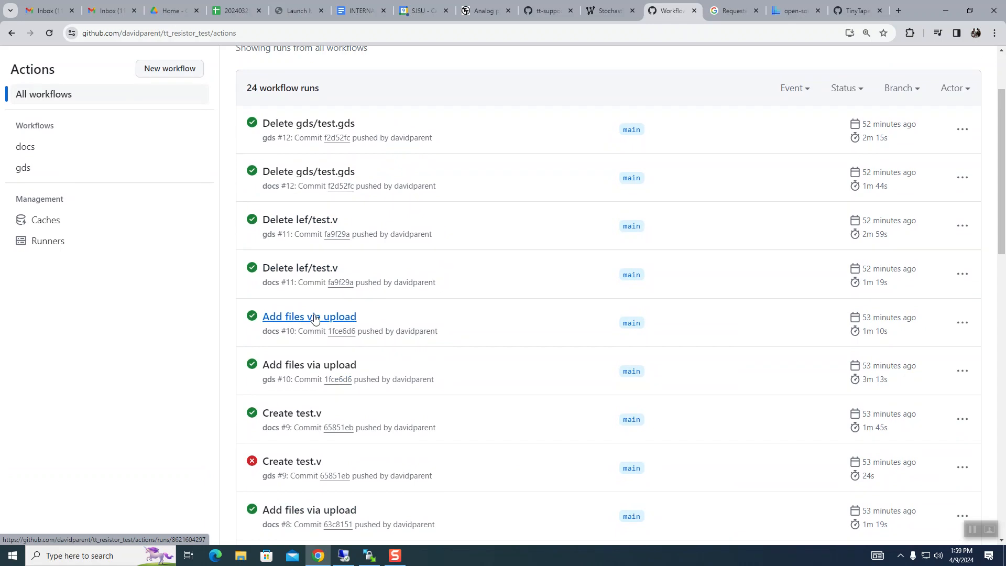
scroll(321, 327, "up", 1)
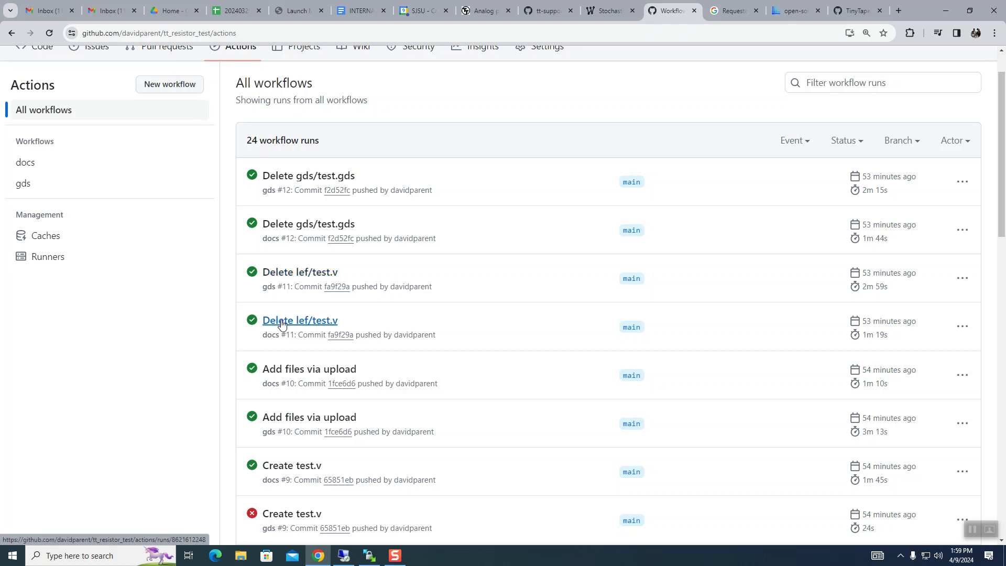
scroll(282, 323, "down", 2)
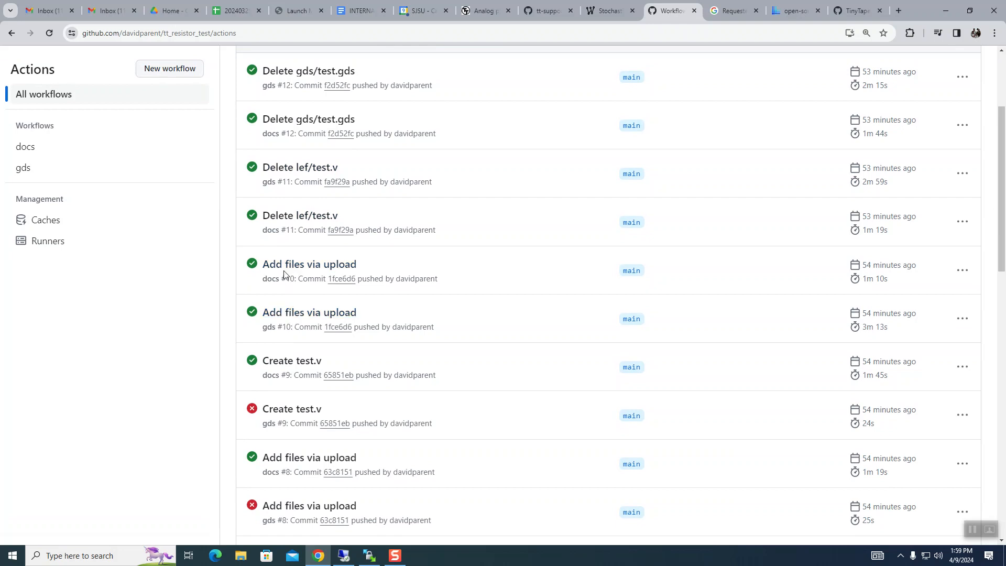
scroll(266, 330, "up", 3)
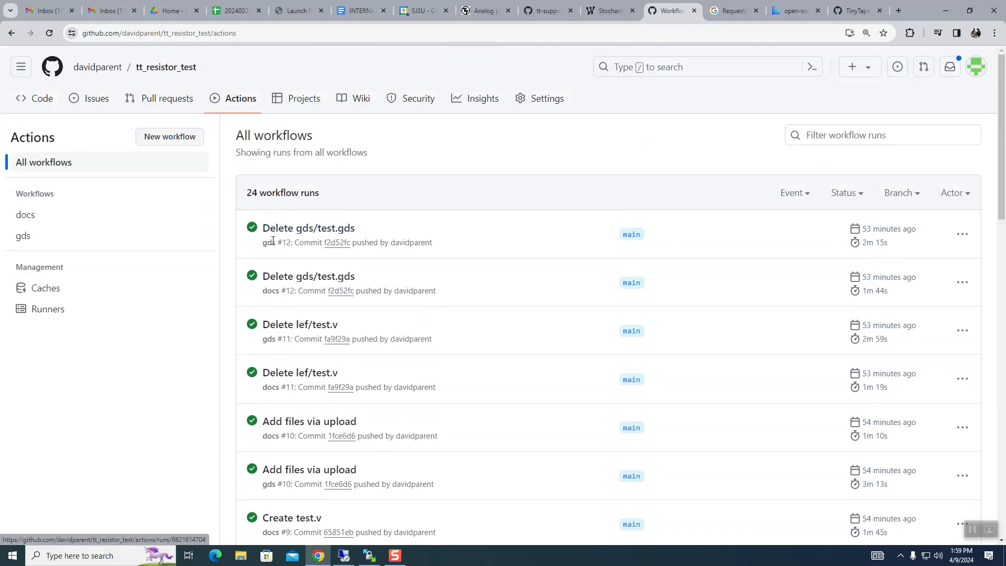
Review the summary and 2D preview of gds run #12, "Delete gds/test.gds", and open its layout in the 3D viewer.
left_click(287, 230)
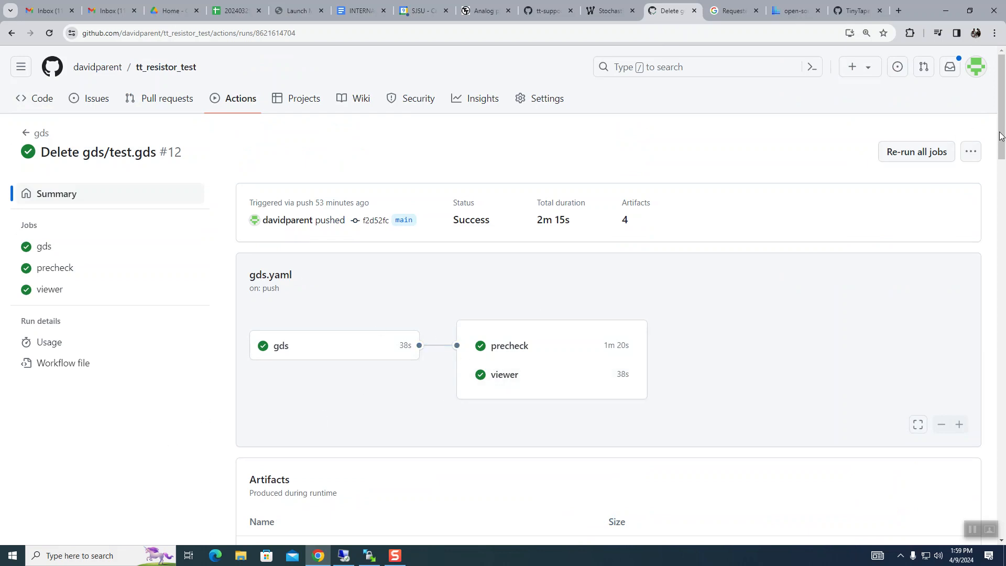
left_click_drag(1003, 143, 995, 328)
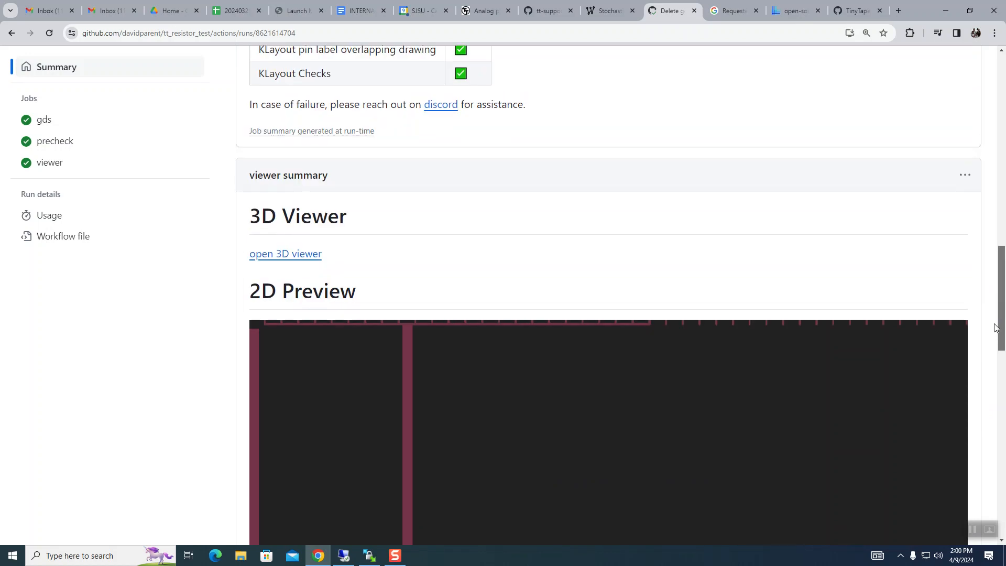
scroll(631, 382, "down", 10)
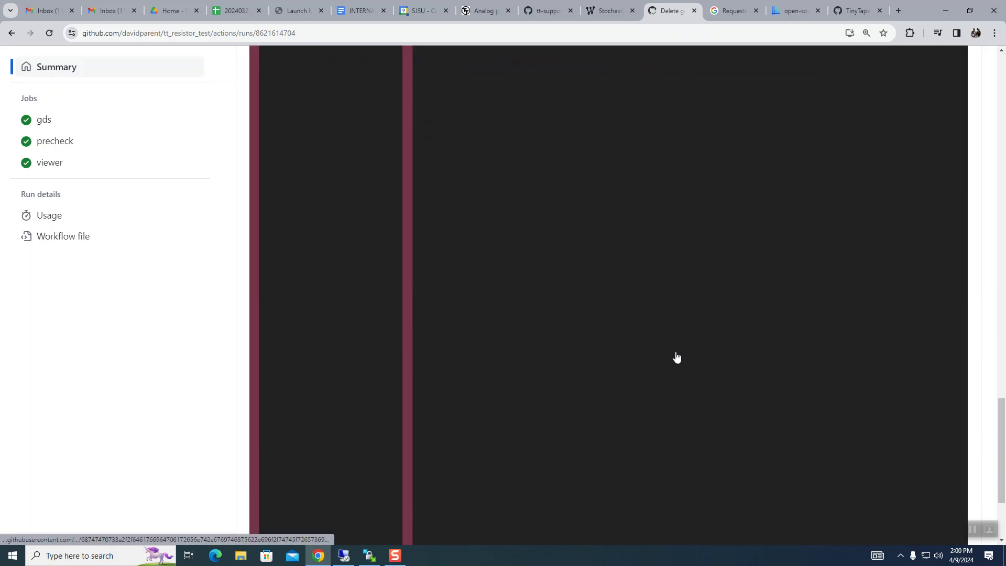
scroll(662, 370, "up", 7)
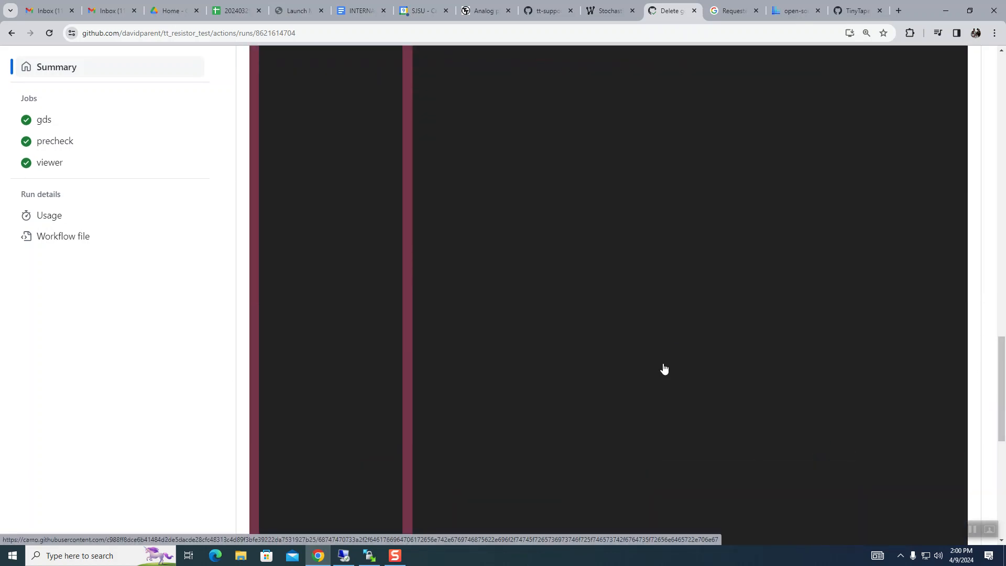
scroll(664, 370, "up", 2)
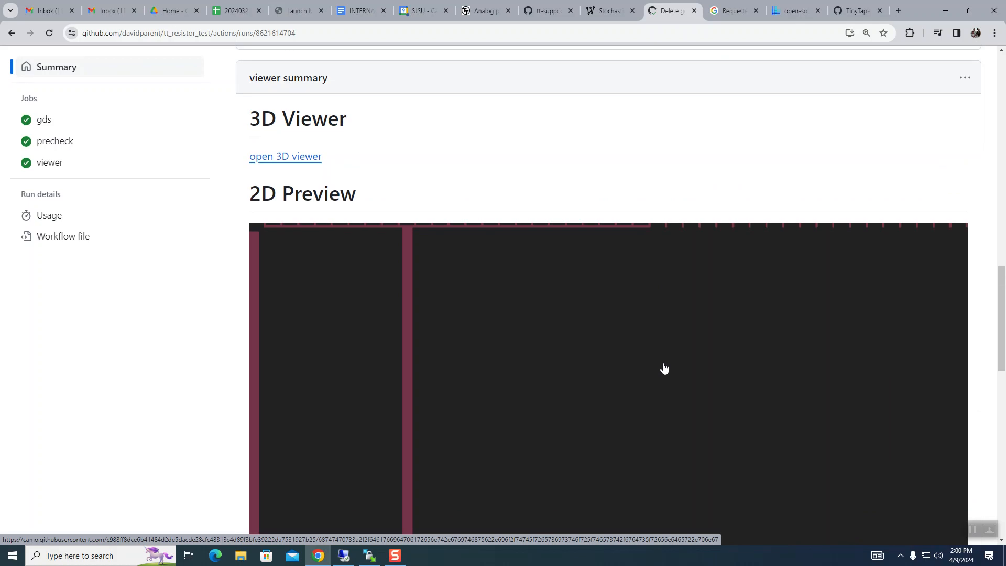
left_click(309, 157)
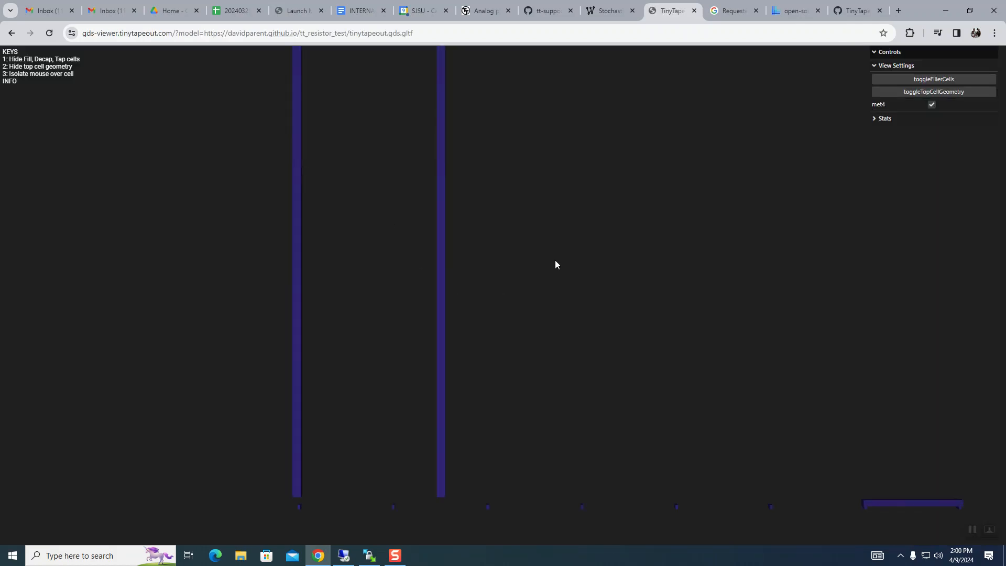
Inspect the met4 geometry in 3D from another angle, and return to the gds run's summary to review its artifacts and job results.
left_click_drag(567, 271, 667, 209)
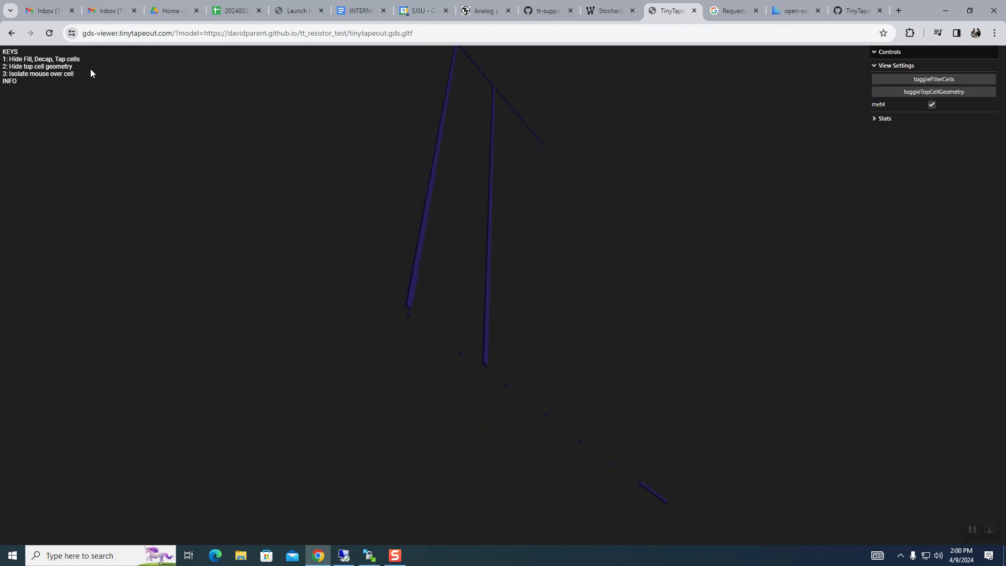
left_click(11, 33)
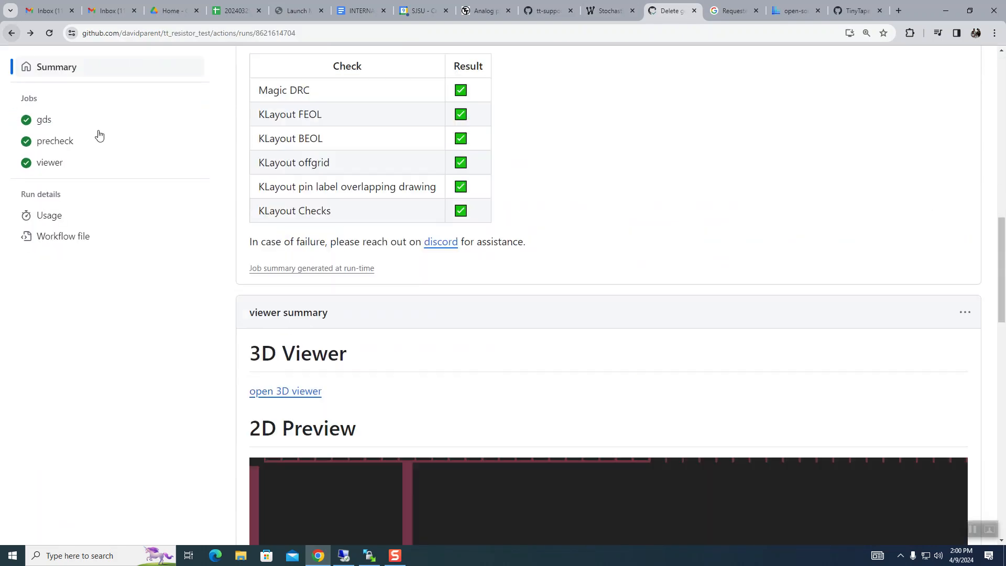
scroll(328, 323, "up", 10)
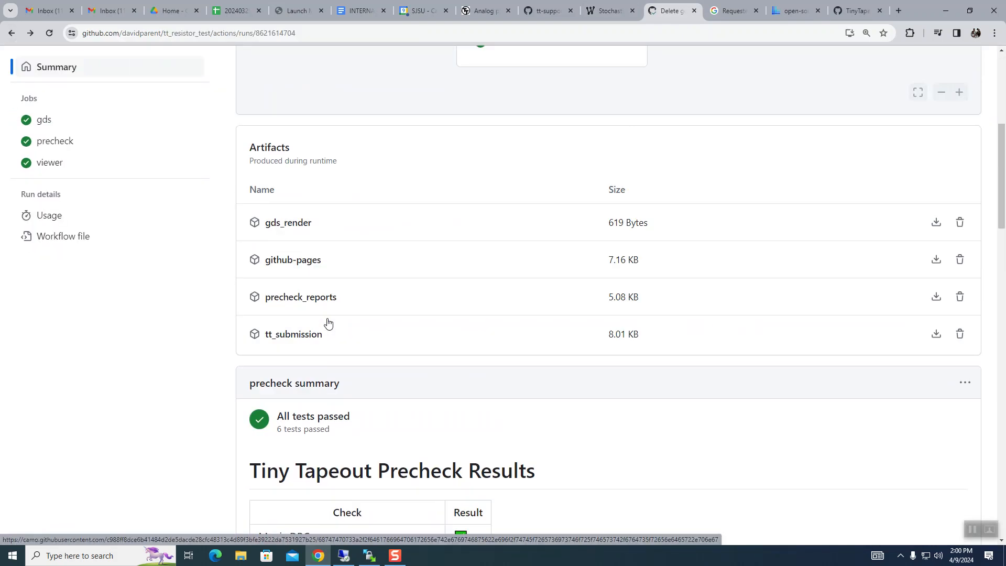
scroll(328, 323, "up", 5)
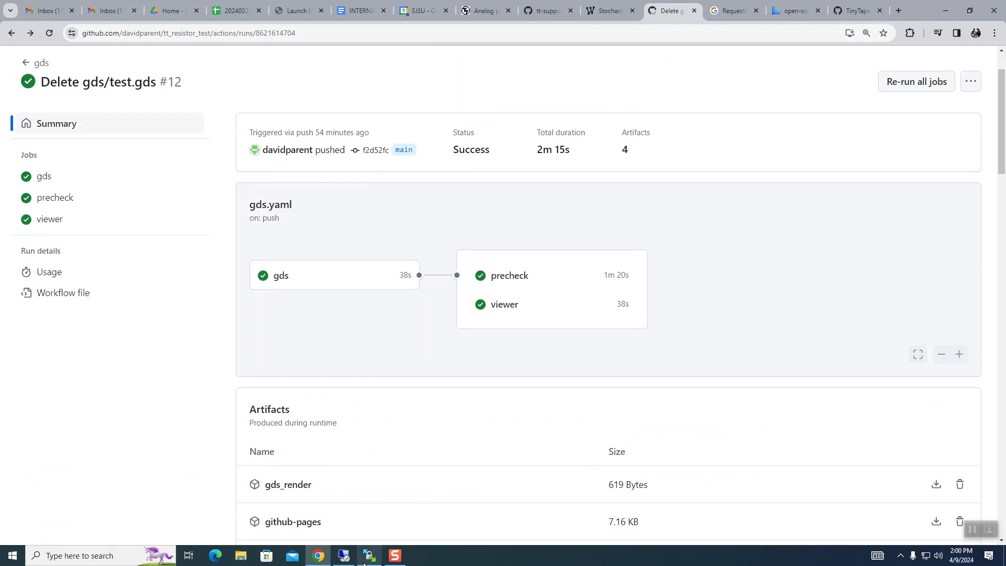
Switch to the remote Linux desktop session and unlock it by entering the account password.
left_click(343, 560)
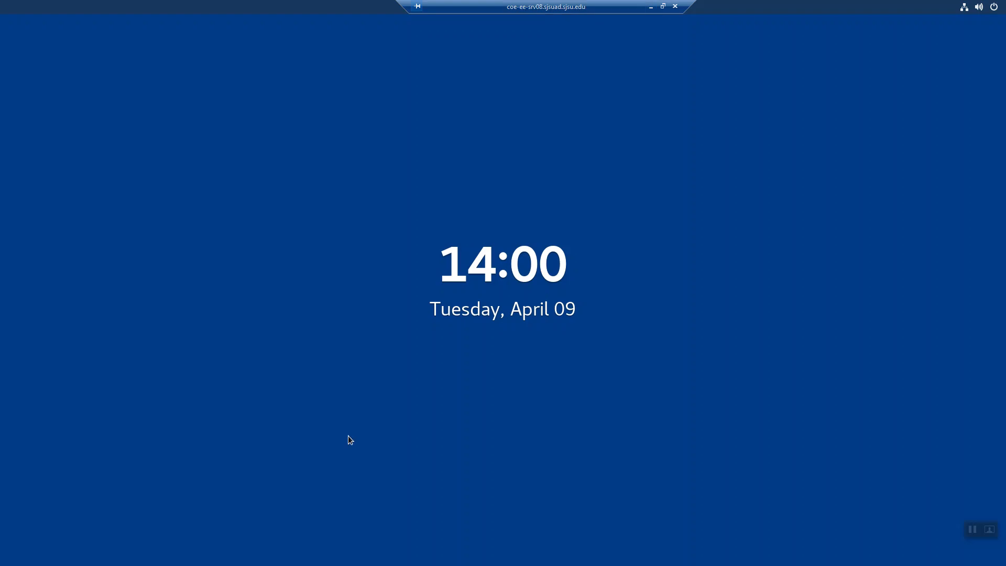
left_click(348, 436)
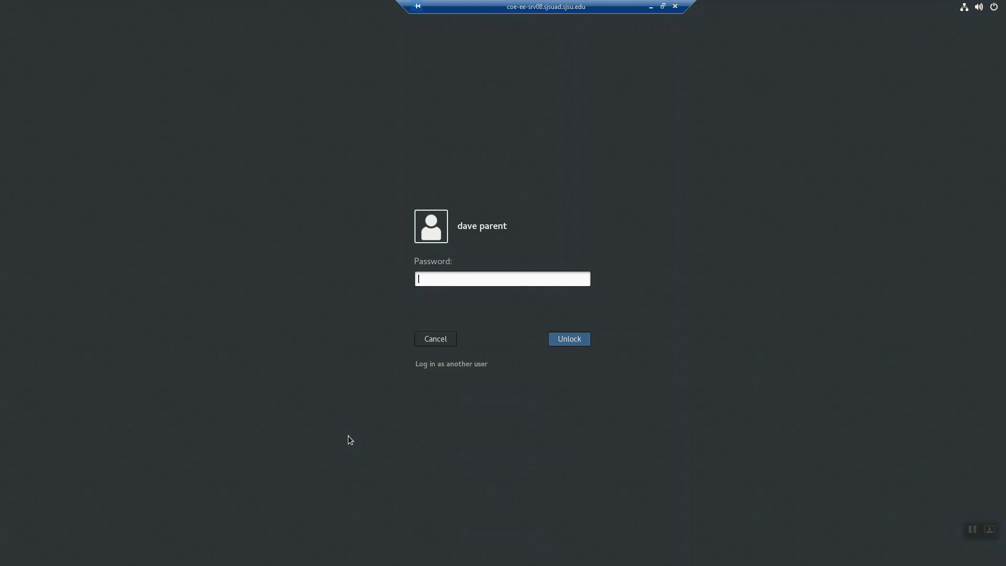
type("***********")
key("Return")
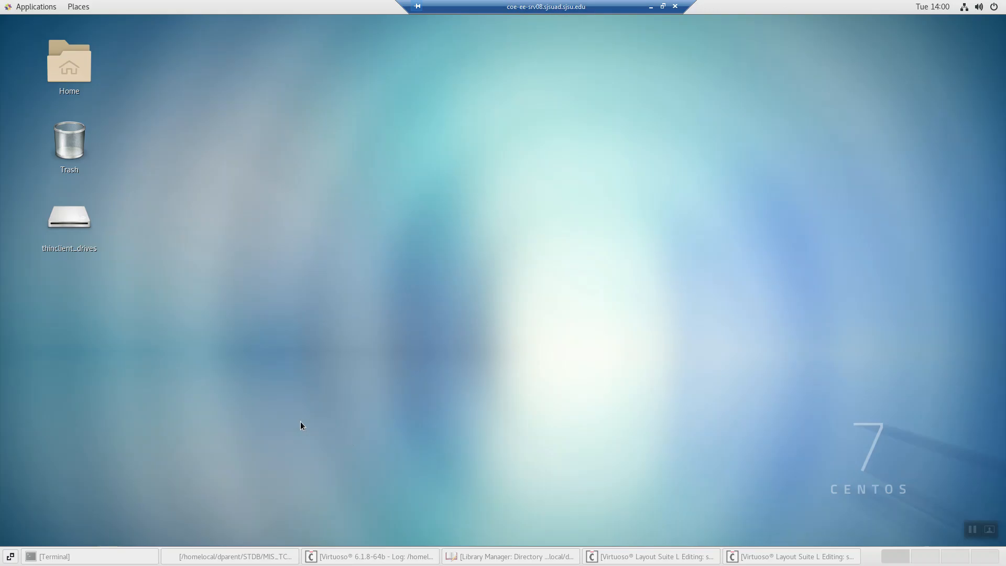
Open the layout view of the top-level resistor cell from the skytest library and move the Library Manager out of the way.
left_click(377, 558)
left_click(489, 556)
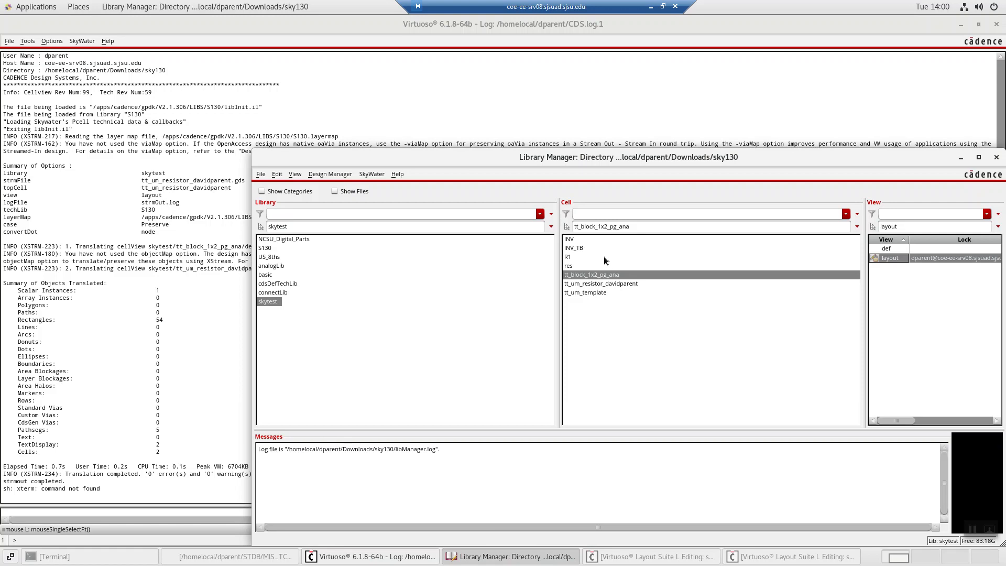
left_click(592, 283)
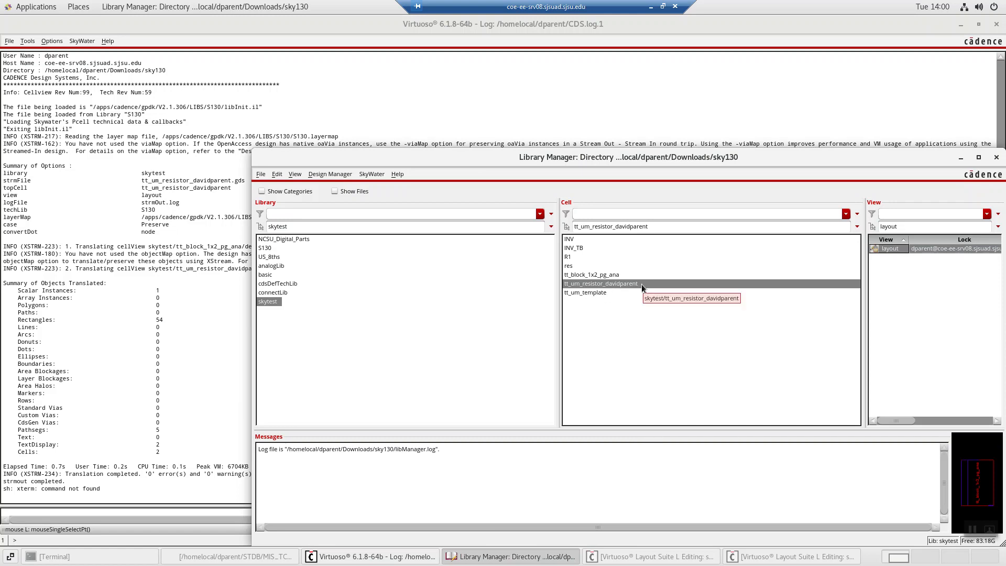
double_click(889, 248)
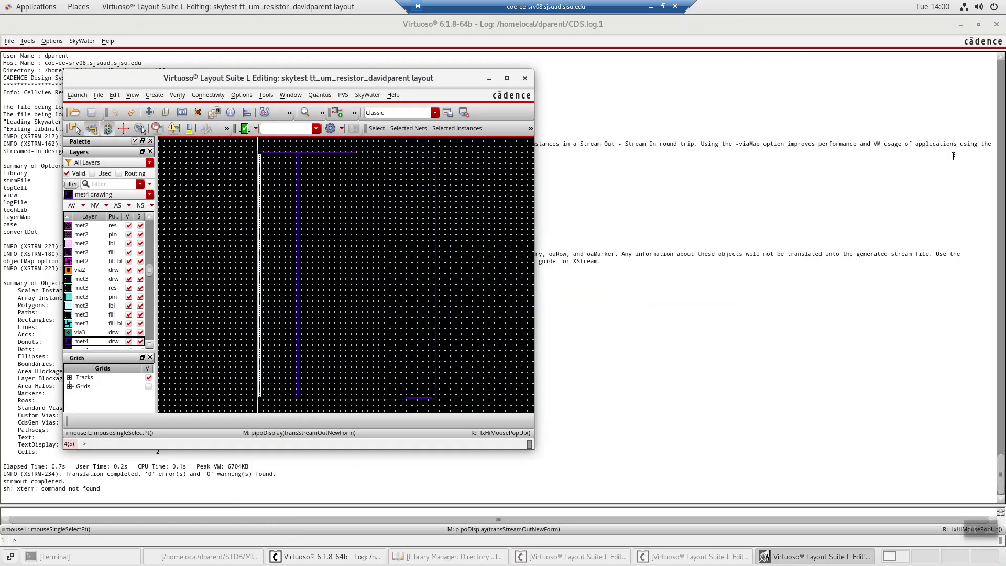
left_click(961, 158)
Highlight the two vertical met4 stripes and the objects at their upper ends in the layout, and clear the selection.
left_click(449, 153)
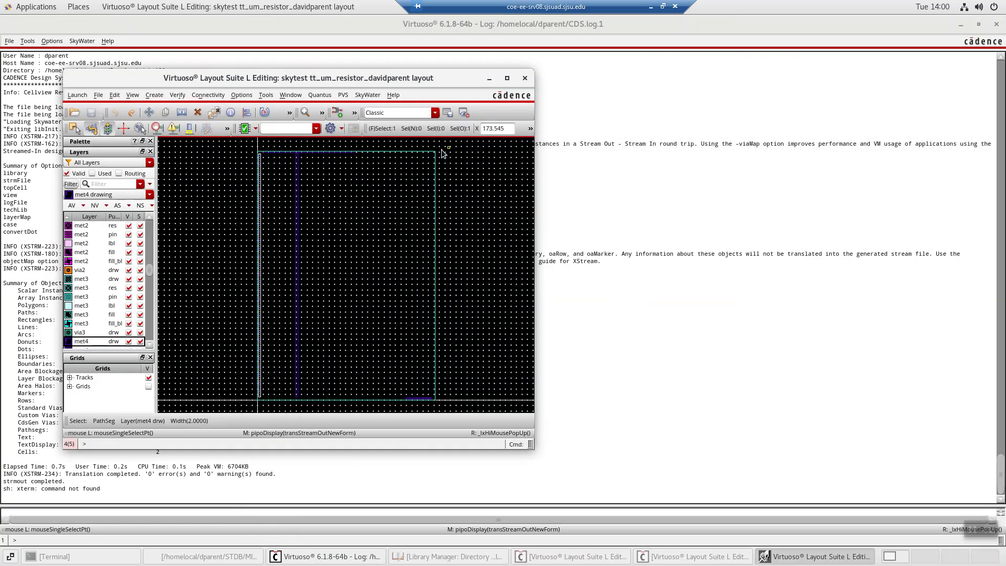
left_click_drag(232, 147, 310, 414)
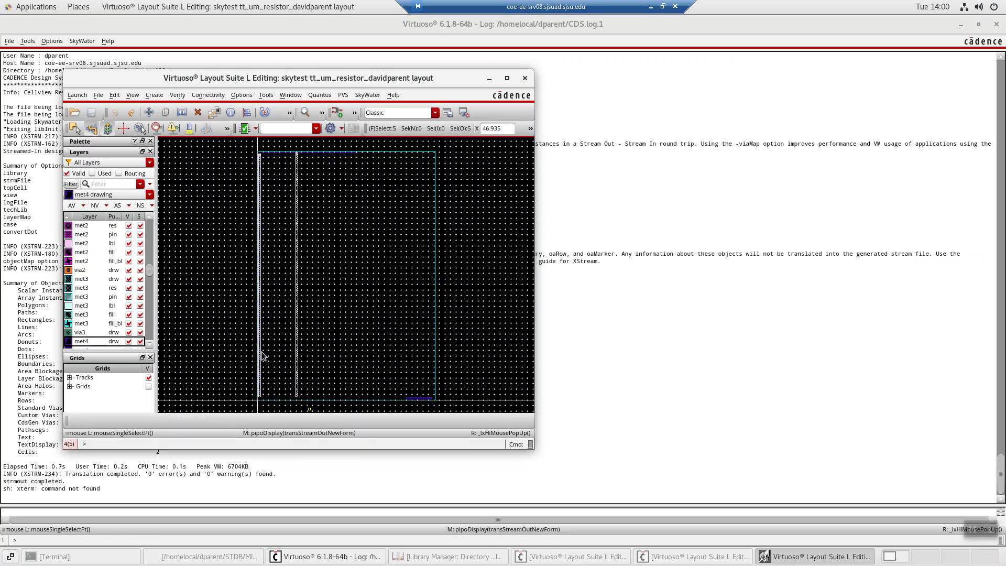
left_click_drag(247, 143, 394, 167)
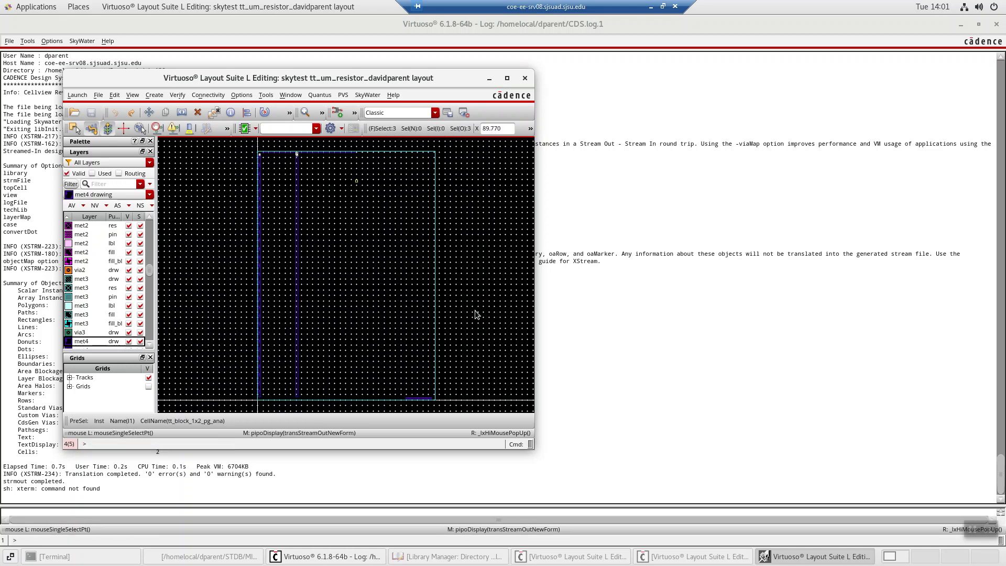
left_click_drag(474, 378, 489, 331)
mouse_move(973, 534)
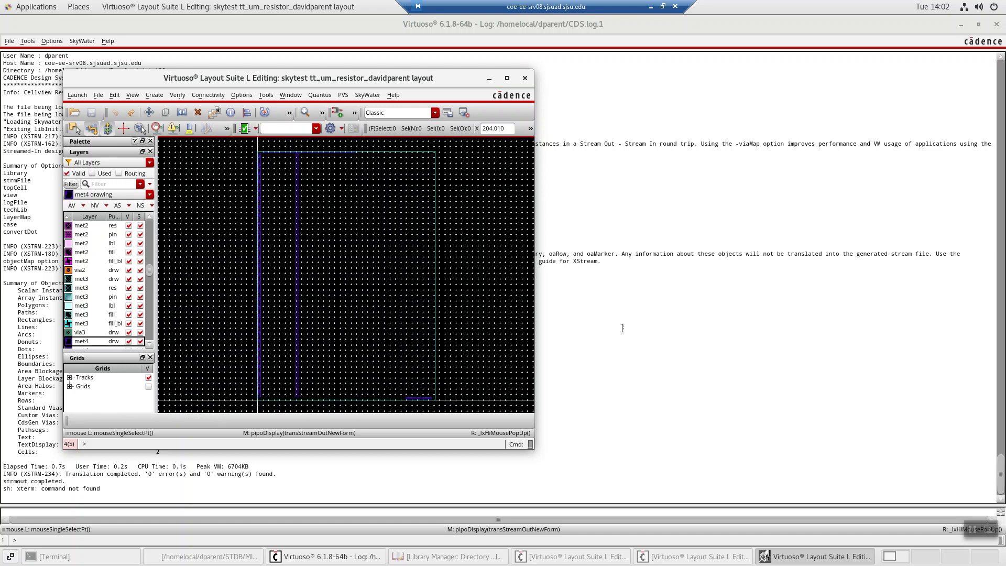
Examine the met4 strap and its pin connection at the lower-right corner of the layout boundary up close.
key("z")
left_click(388, 373)
left_click(460, 413)
key("z")
left_click(334, 254)
left_click(404, 307)
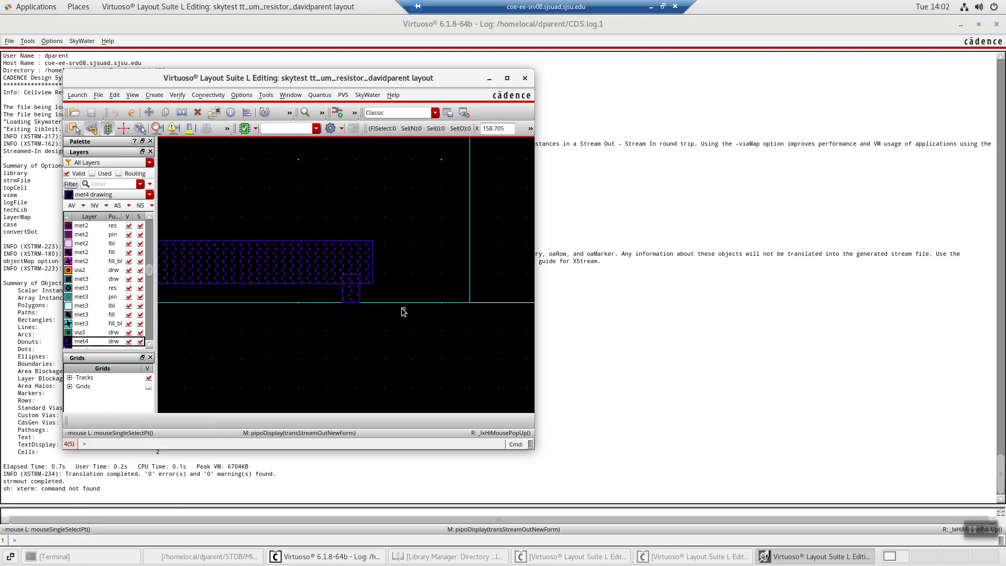